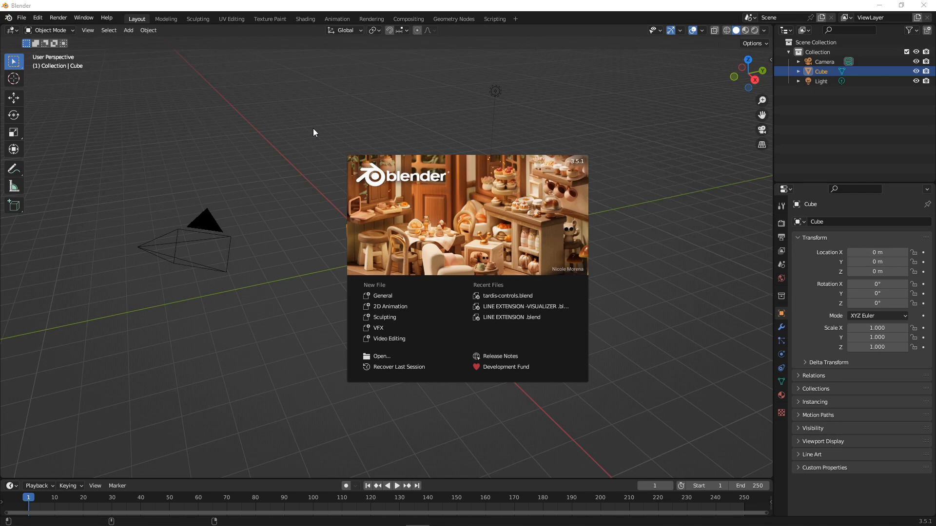
Step: Open the Geometry Nodes workspace, create a new node tree on the cube and enlarge the node editor
{"action": "left_click", "coordinate": [313, 129]}
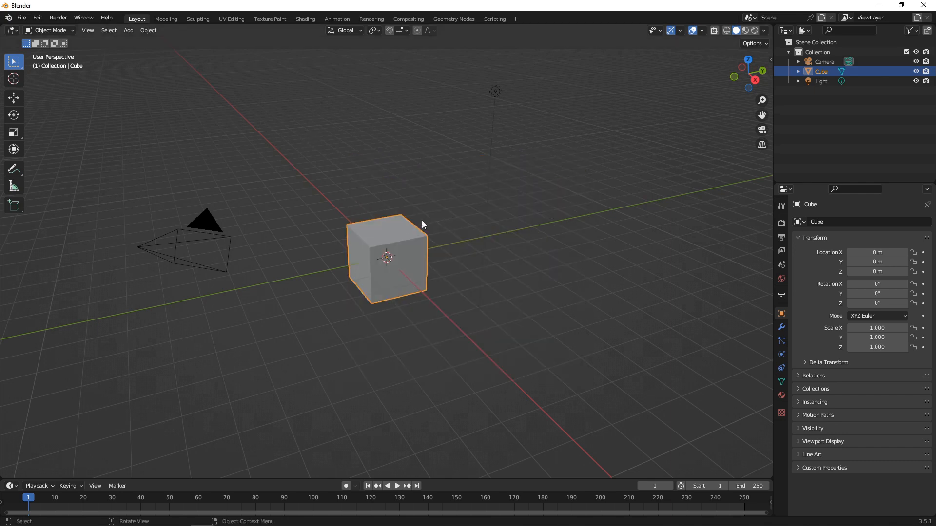
{"action": "scroll", "coordinate": [422, 221], "scroll_direction": "up", "scroll_amount": 3}
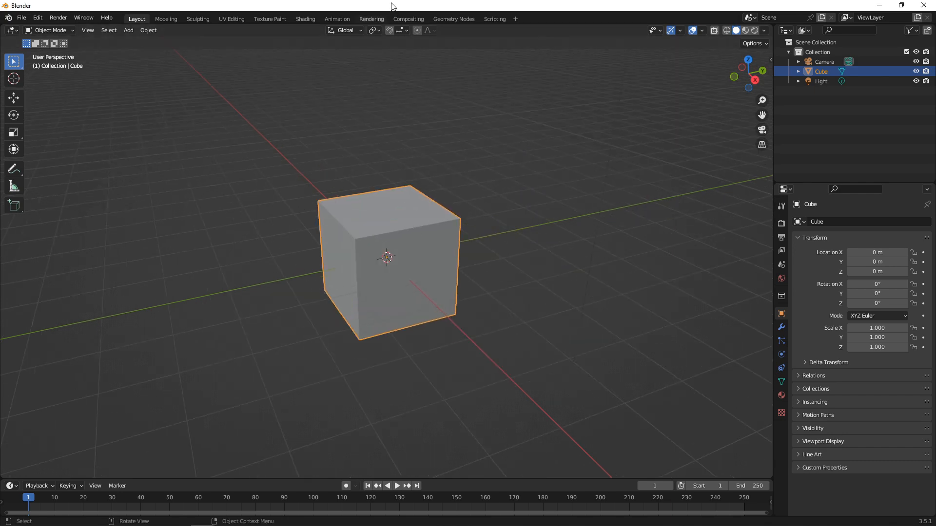
{"action": "left_click", "coordinate": [453, 18]}
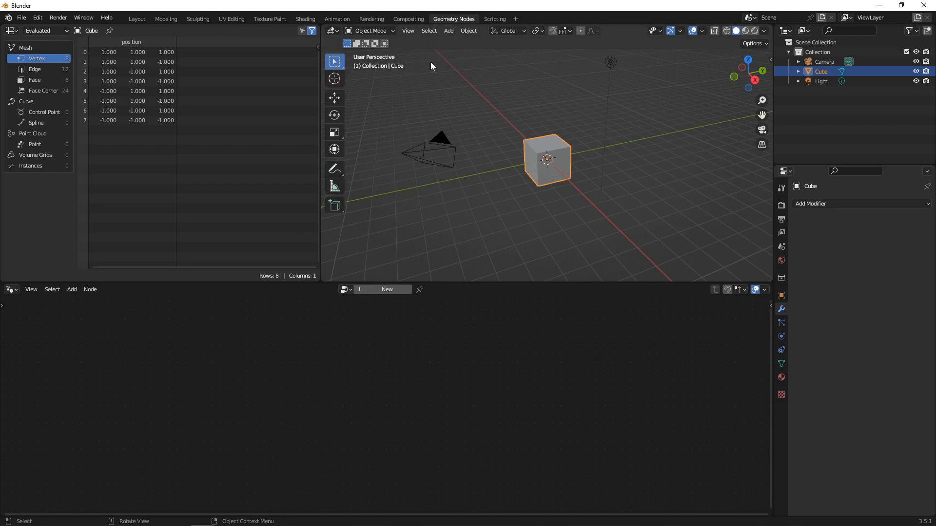
{"action": "left_click", "coordinate": [361, 289]}
{"action": "scroll", "coordinate": [408, 402], "scroll_direction": "up", "scroll_amount": 3}
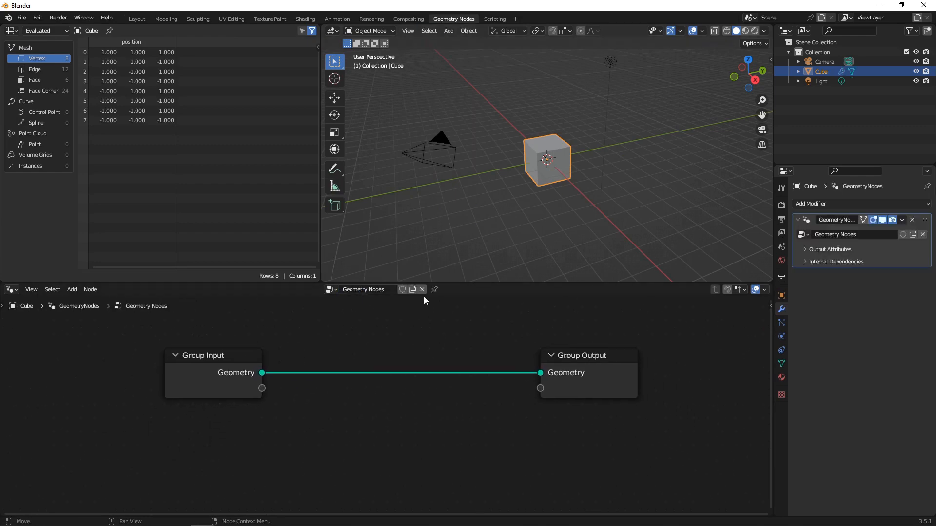
{"action": "left_click_drag", "start_coordinate": [431, 282], "coordinate": [437, 190]}
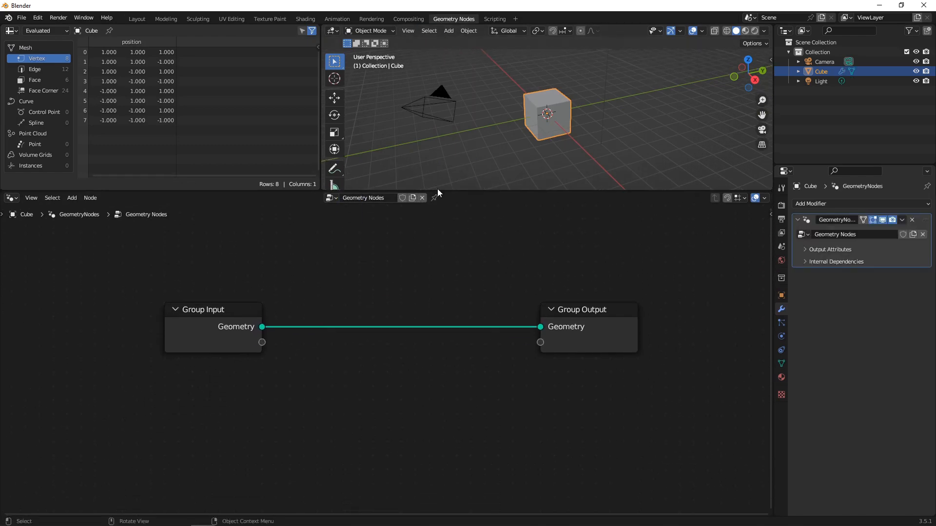
Step: Replace the Group Input node with a Curve Circle node connected to the Group Output's Geometry
{"action": "left_click", "coordinate": [252, 307]}
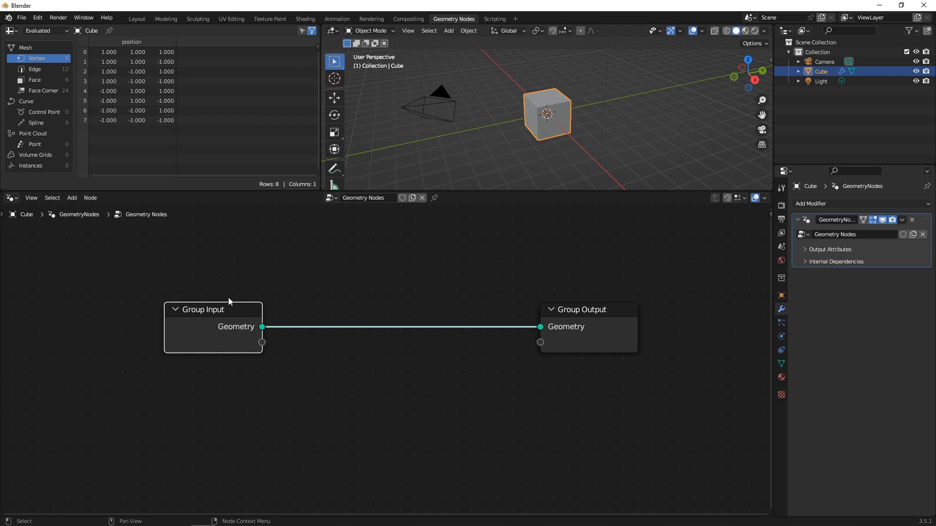
{"action": "key", "text": "x"}
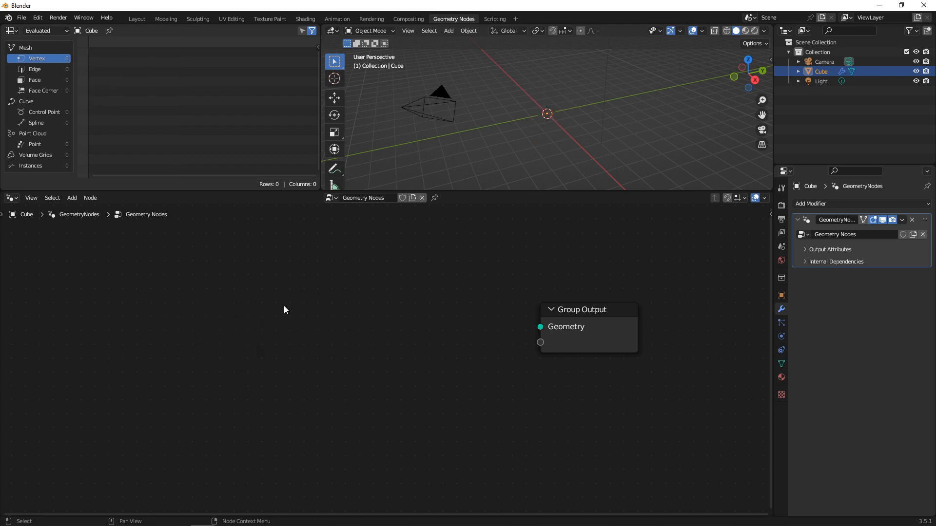
{"action": "key", "text": "shift+a"}
{"action": "type", "text": "curv"}
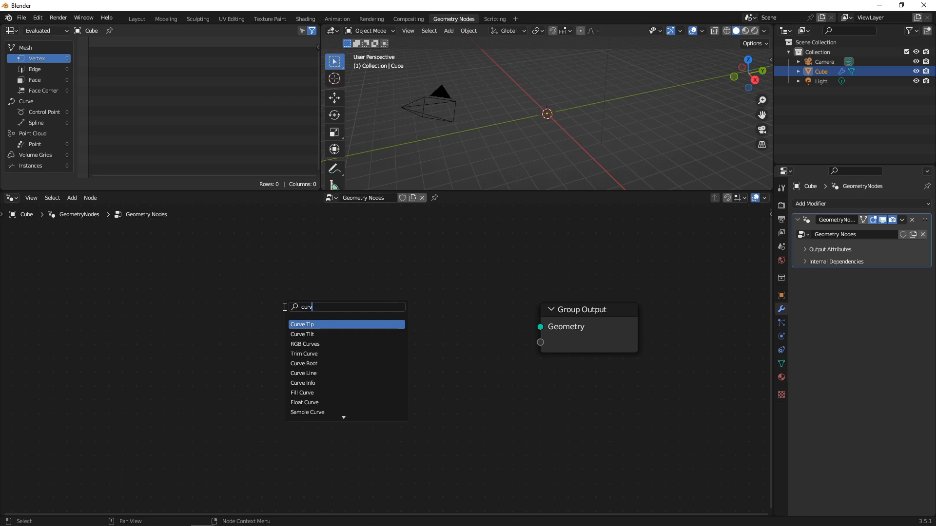
{"action": "type", "text": "e ci"}
{"action": "key", "text": "Return"}
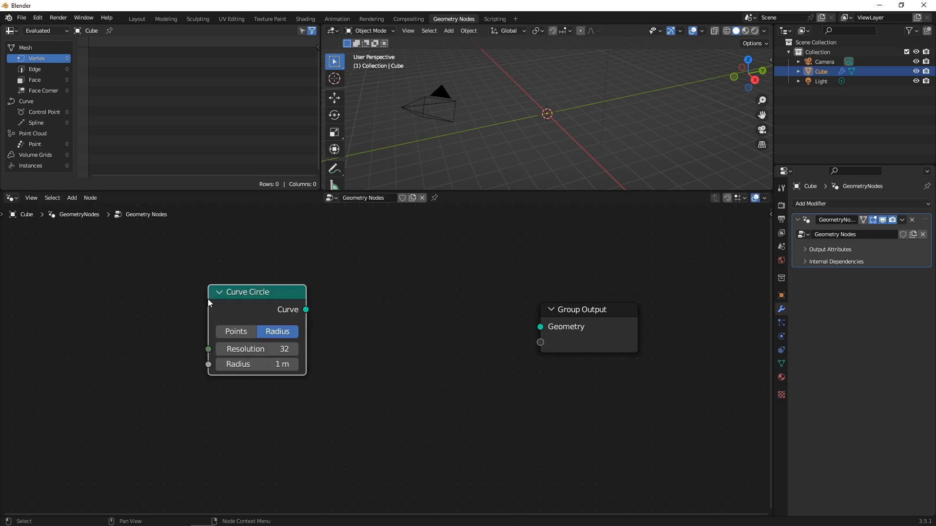
{"action": "left_click_drag", "start_coordinate": [309, 309], "coordinate": [540, 327]}
{"action": "left_click_drag", "start_coordinate": [265, 306], "coordinate": [226, 309]}
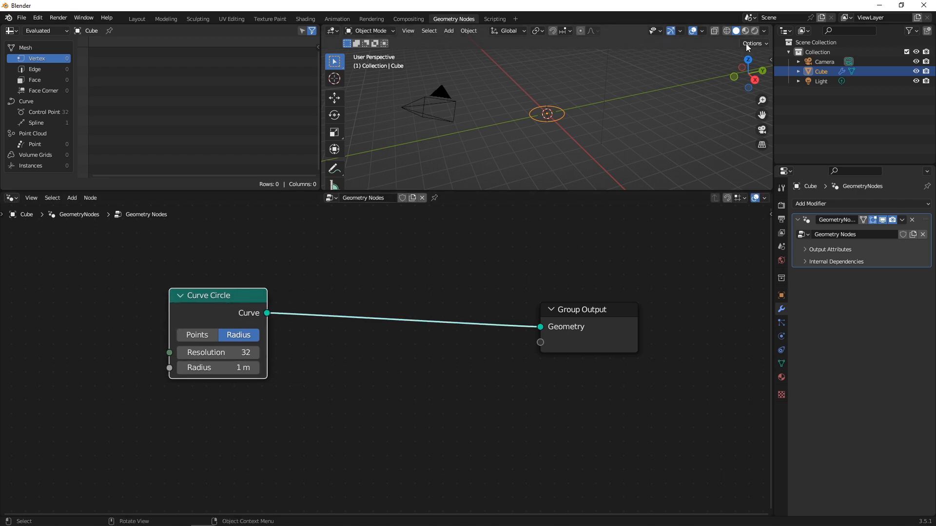
Step: Look at the circle curve up close in the top orthographic view
{"action": "left_click", "coordinate": [747, 59]}
{"action": "scroll", "coordinate": [549, 103], "scroll_direction": "up", "scroll_amount": 4}
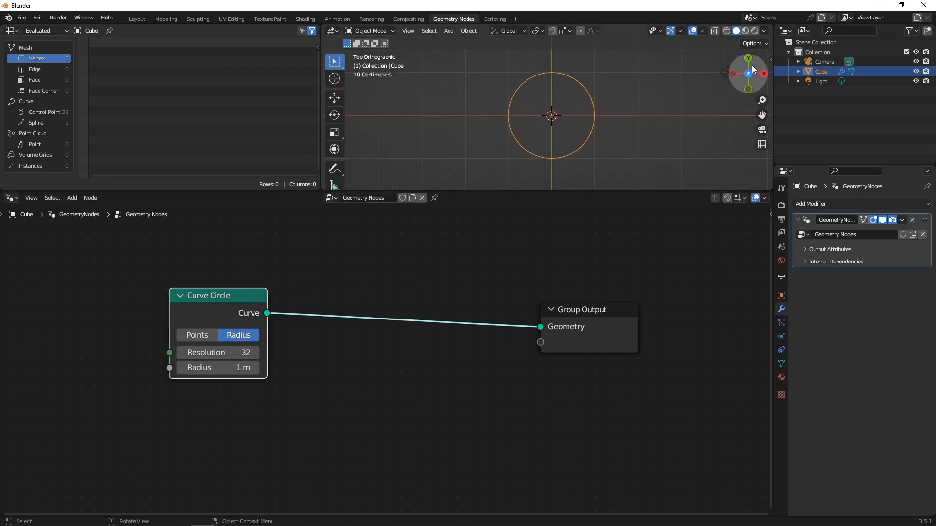
{"action": "scroll", "coordinate": [415, 302], "scroll_direction": "up", "scroll_amount": 1}
{"action": "left_click", "coordinate": [417, 288]}
{"action": "key", "text": "shift+a"}
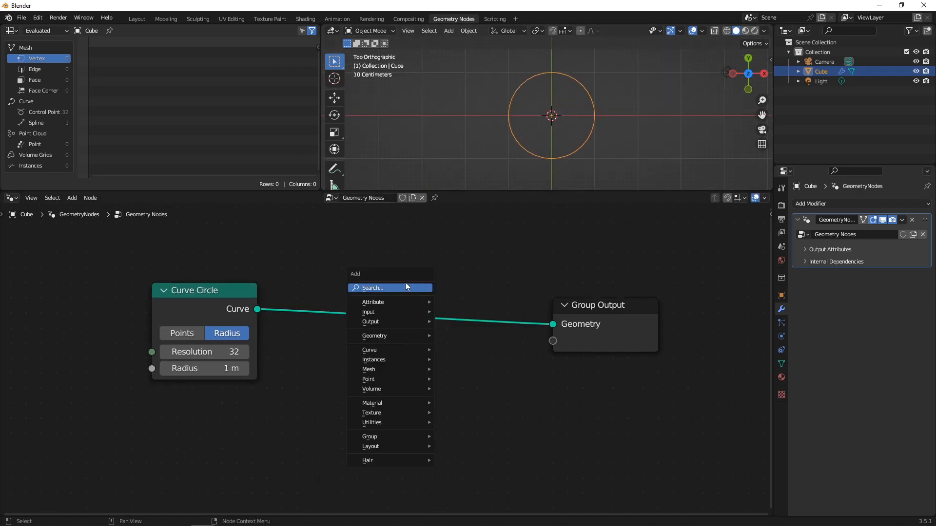
{"action": "type", "text": "set spl"}
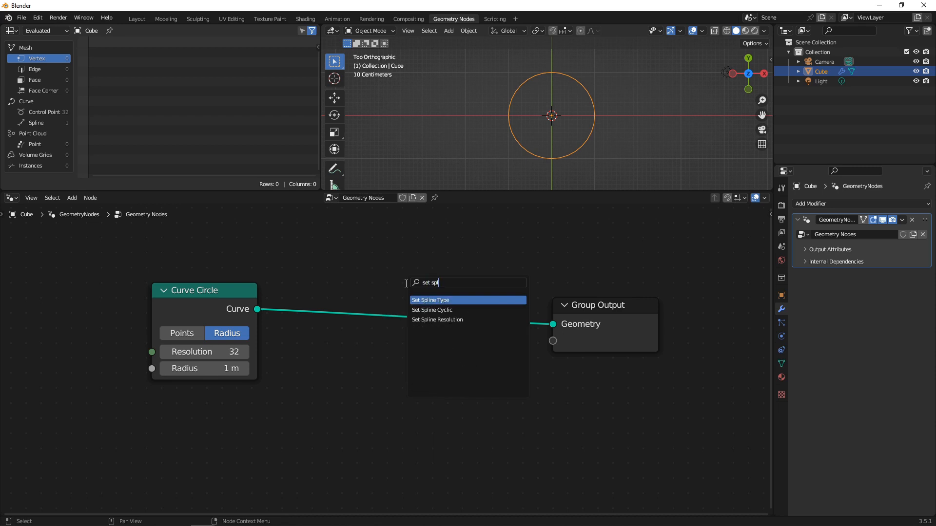
{"action": "key", "text": "Return"}
{"action": "left_click", "coordinate": [364, 229]}
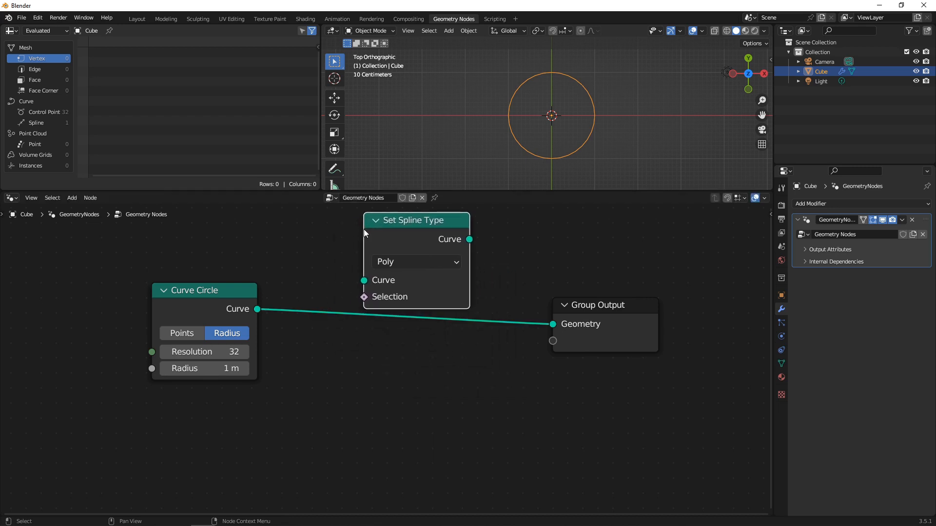
{"action": "key", "text": "x"}
Step: Insert a Set Spline Cyclic node between the Curve Circle and Group Output nodes
{"action": "key", "text": "shift+a"}
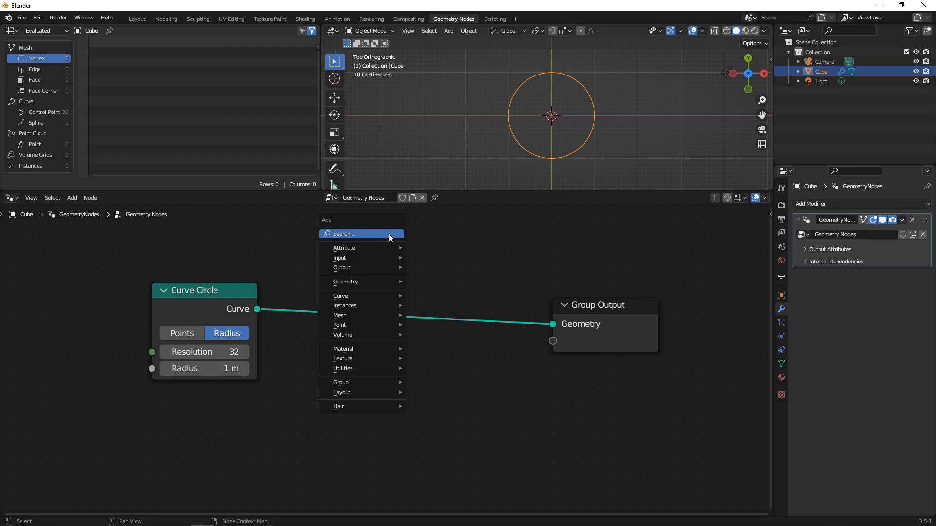
{"action": "type", "text": "set splin"}
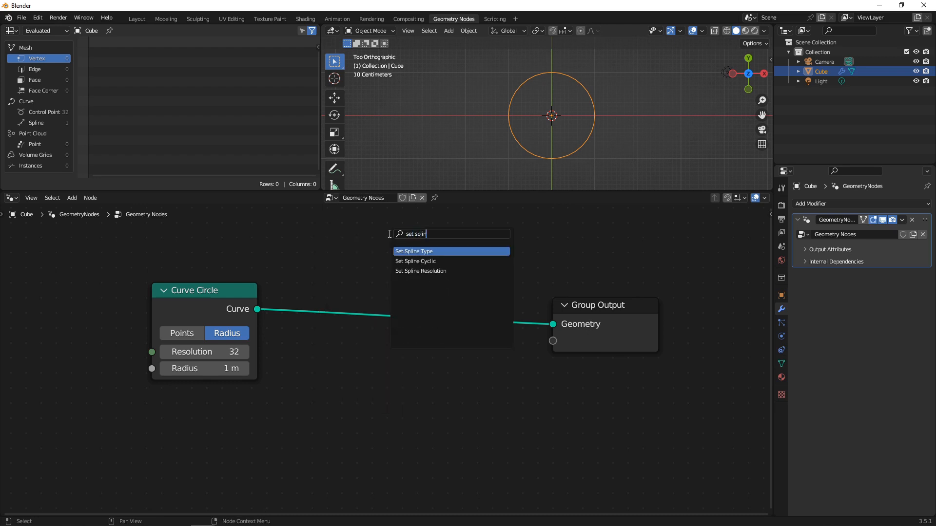
{"action": "key", "text": "Down"}
{"action": "key", "text": "Return"}
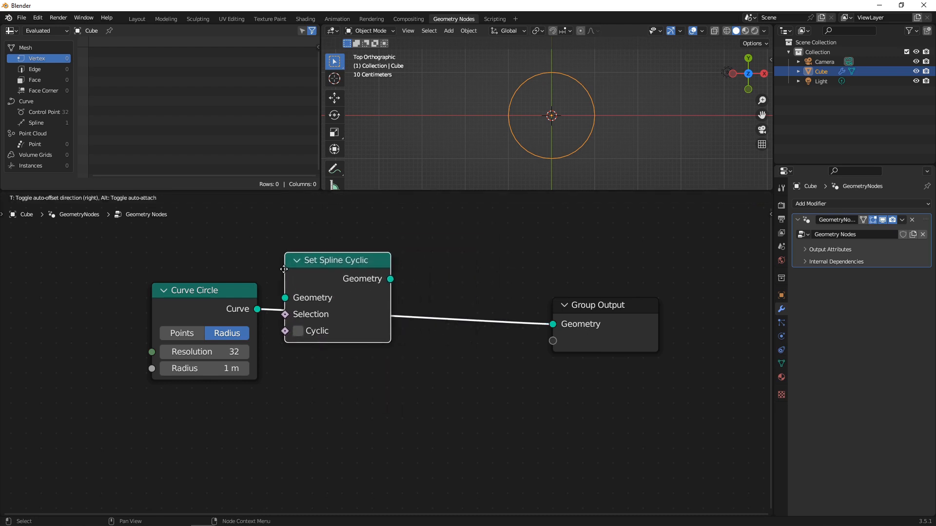
{"action": "left_click", "coordinate": [315, 281]}
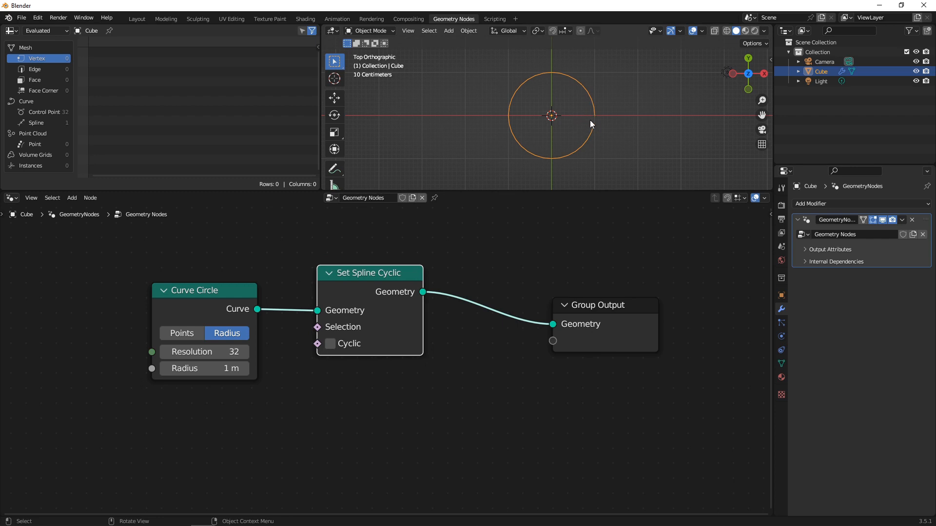
Step: Make room before the Group Output and insert a Trim Curve node after Set Spline Cyclic
{"action": "left_click_drag", "start_coordinate": [554, 300], "coordinate": [648, 295]}
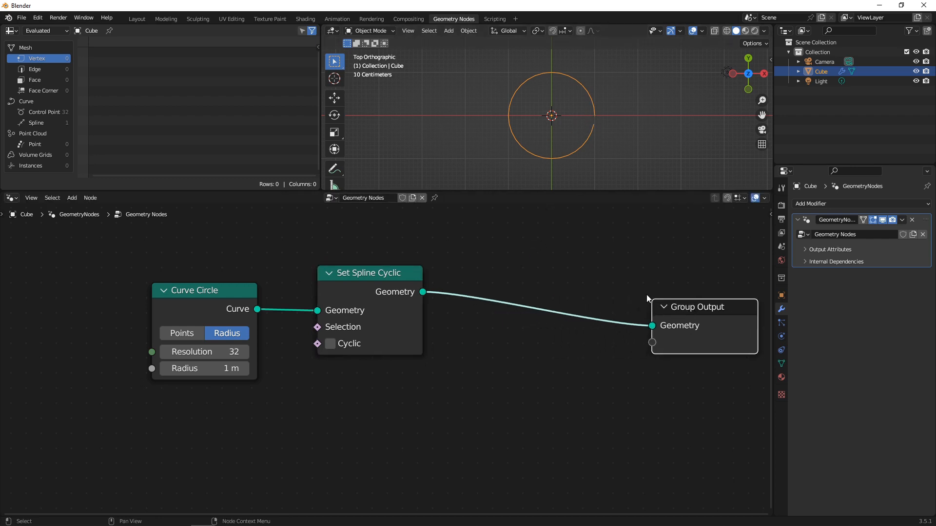
{"action": "key", "text": "shift+a"}
{"action": "left_click", "coordinate": [564, 287]}
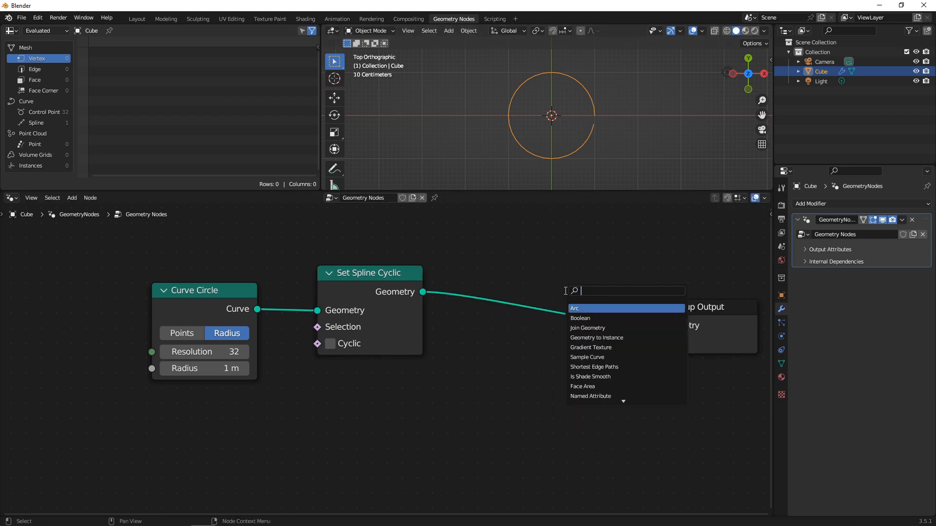
{"action": "type", "text": "trim"}
{"action": "key", "text": "Return"}
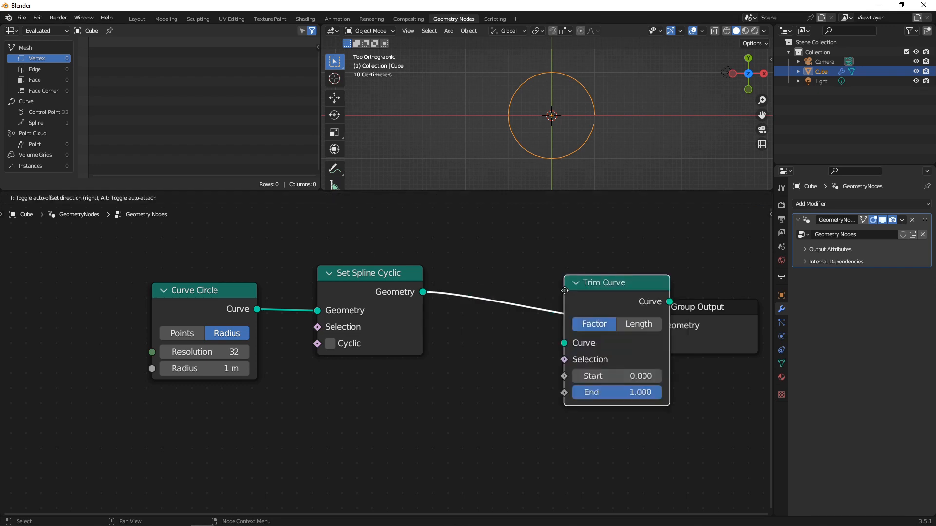
{"action": "left_click", "coordinate": [452, 277]}
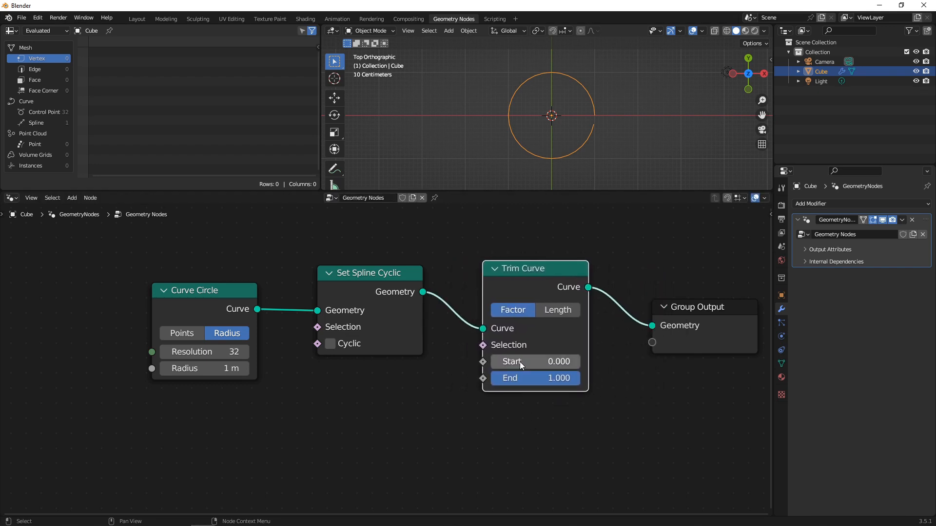
Step: Try out different Start and End factors on the Trim Curve node
{"action": "left_click_drag", "start_coordinate": [520, 361], "coordinate": [491, 362]}
{"action": "left_click_drag", "start_coordinate": [579, 378], "coordinate": [547, 379]}
{"action": "left_click_drag", "start_coordinate": [495, 362], "coordinate": [581, 379]}
Step: Spread out the node layout, leaving a wide gap between the Trim Curve and Group Output nodes
{"action": "scroll", "coordinate": [600, 356], "scroll_direction": "down", "scroll_amount": 4}
{"action": "left_click_drag", "start_coordinate": [230, 302], "coordinate": [451, 379]}
{"action": "left_click_drag", "start_coordinate": [457, 328], "coordinate": [365, 324]}
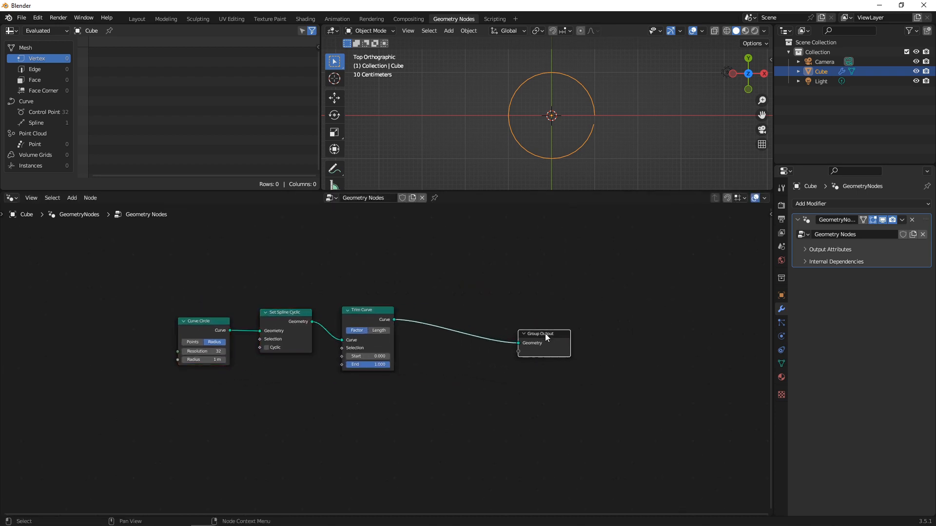
{"action": "left_click_drag", "start_coordinate": [545, 337], "coordinate": [624, 335]}
{"action": "left_click", "coordinate": [570, 311]}
{"action": "key", "text": "shift+a"}
{"action": "left_click", "coordinate": [526, 306]}
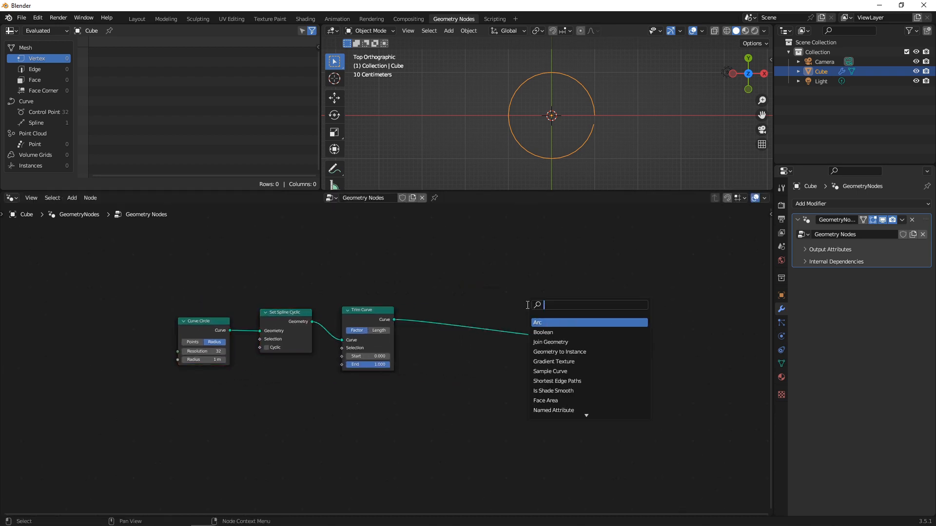
{"action": "type", "text": "me"}
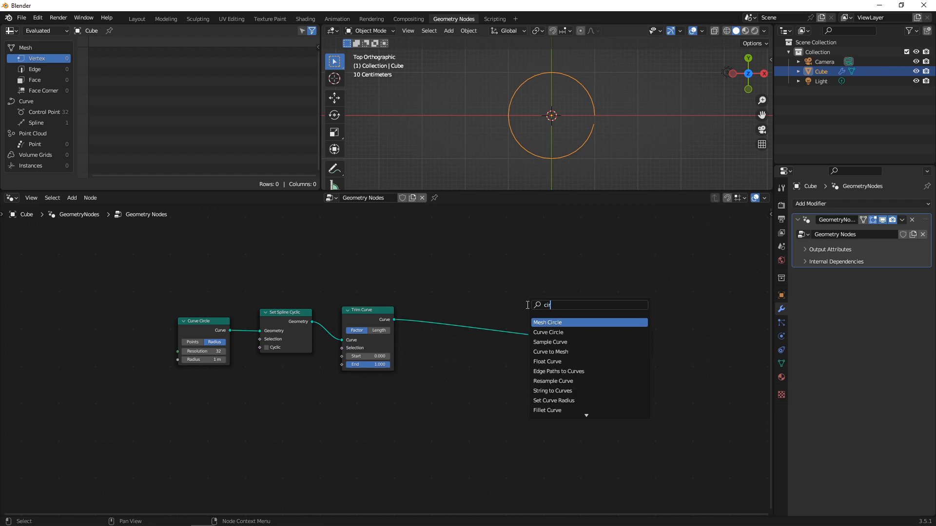
{"action": "type", "text": "sh to c"}
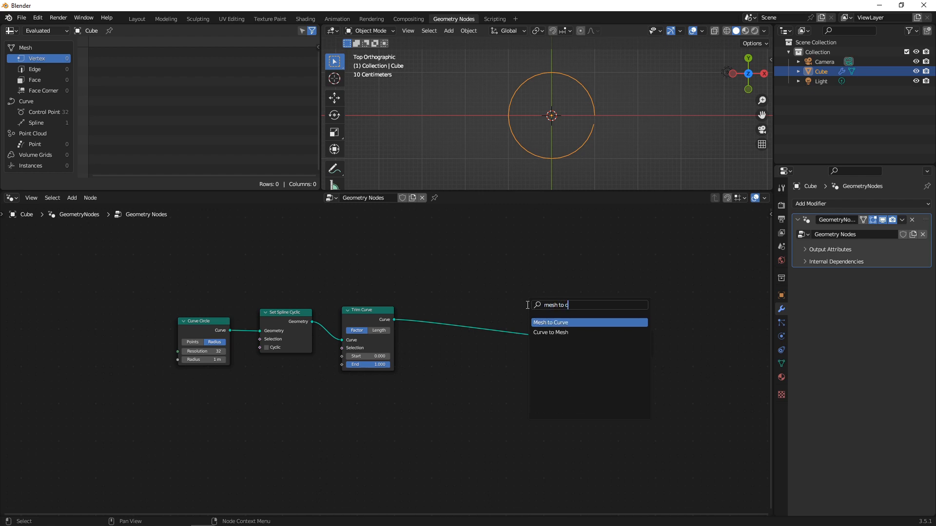
{"action": "key", "text": "Return"}
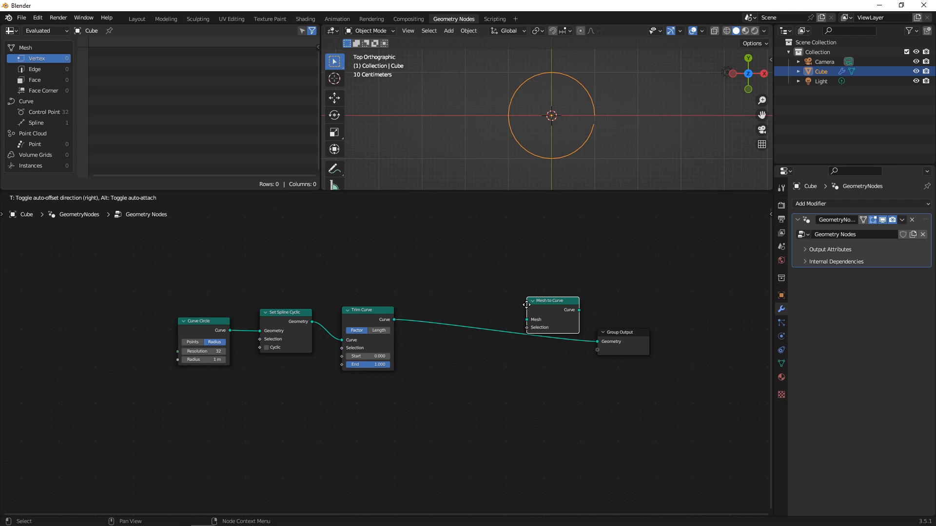
{"action": "left_click", "coordinate": [562, 271]}
{"action": "key", "text": "x"}
Step: Insert a Curve to Mesh node between the Trim Curve and Group Output nodes
{"action": "key", "text": "shift+a"}
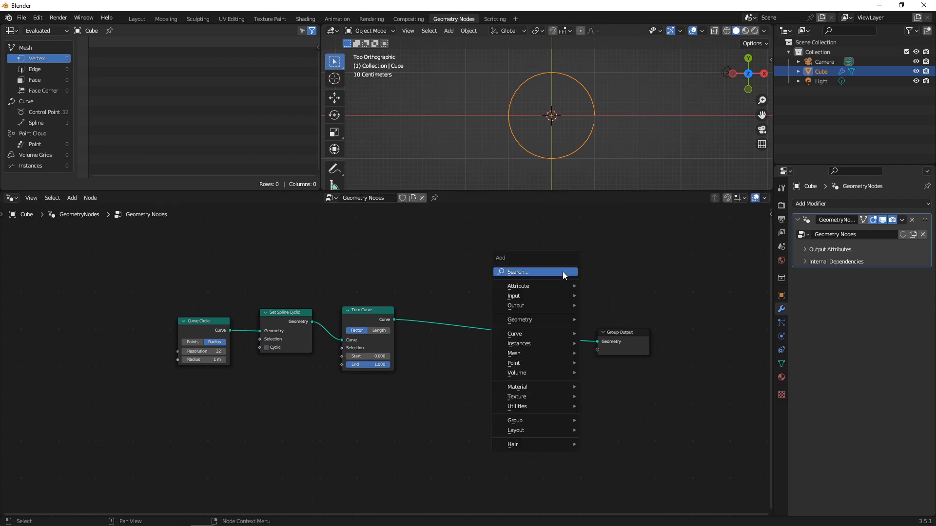
{"action": "left_click", "coordinate": [554, 271]}
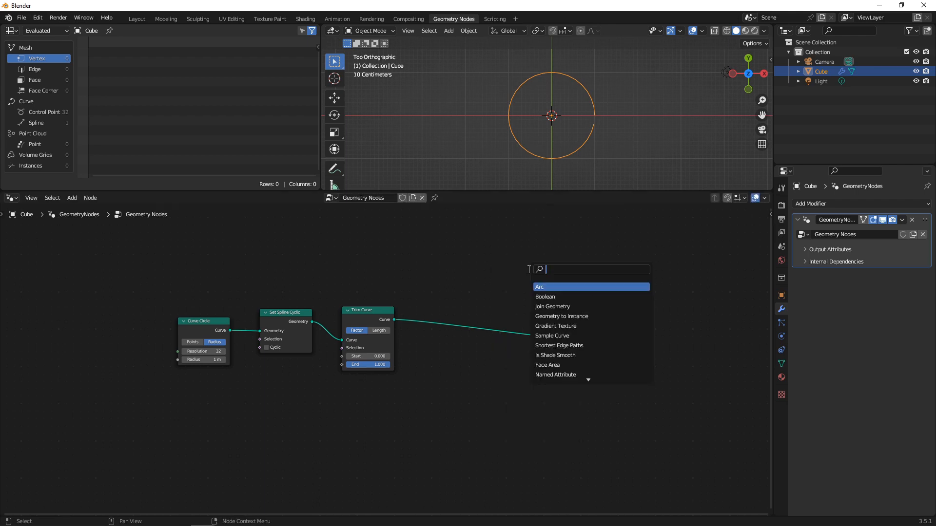
{"action": "type", "text": "cuv"}
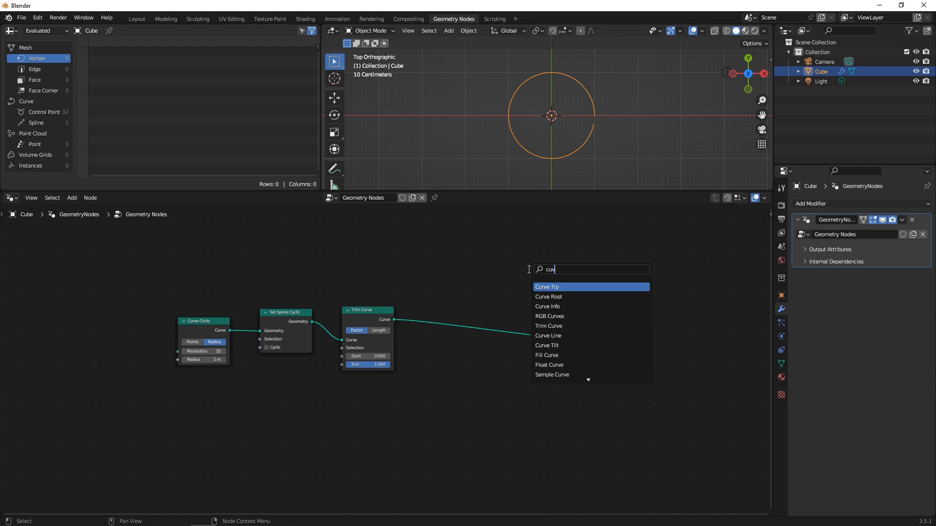
{"action": "type", "text": " to m"}
{"action": "key", "text": "Return"}
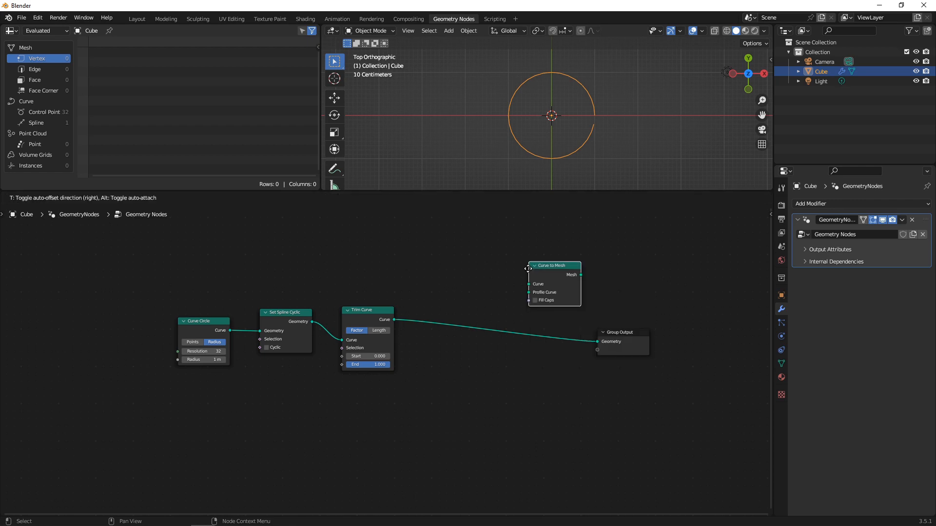
{"action": "left_click", "coordinate": [508, 337]}
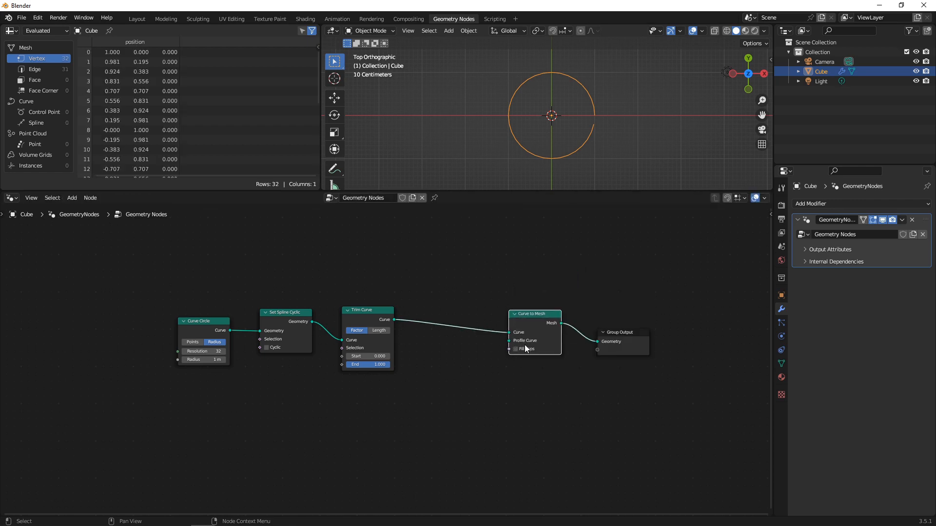
Step: Add a second Curve Circle node below the main chain and connect its Curve output to the Profile Curve of Curve to Mesh
{"action": "key", "text": "Home"}
{"action": "key", "text": "shift+a"}
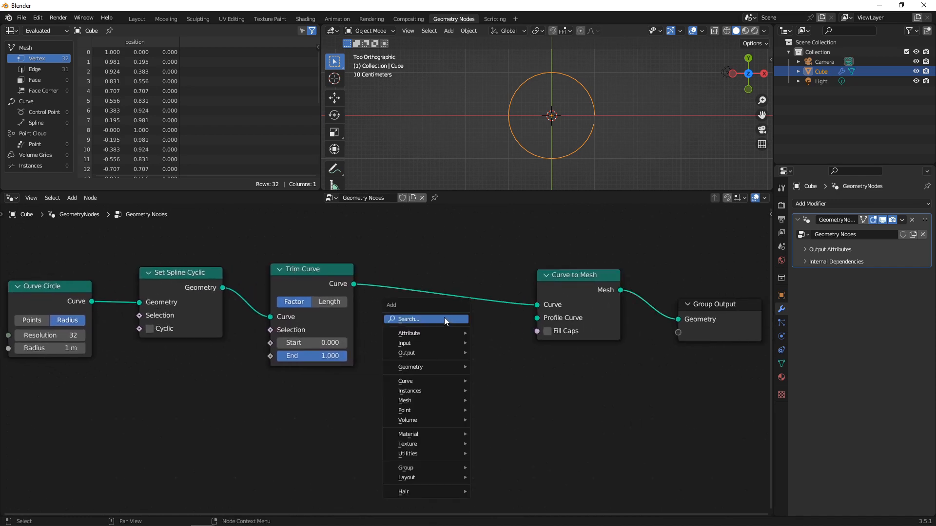
{"action": "left_click", "coordinate": [444, 318]}
{"action": "type", "text": "curve i"}
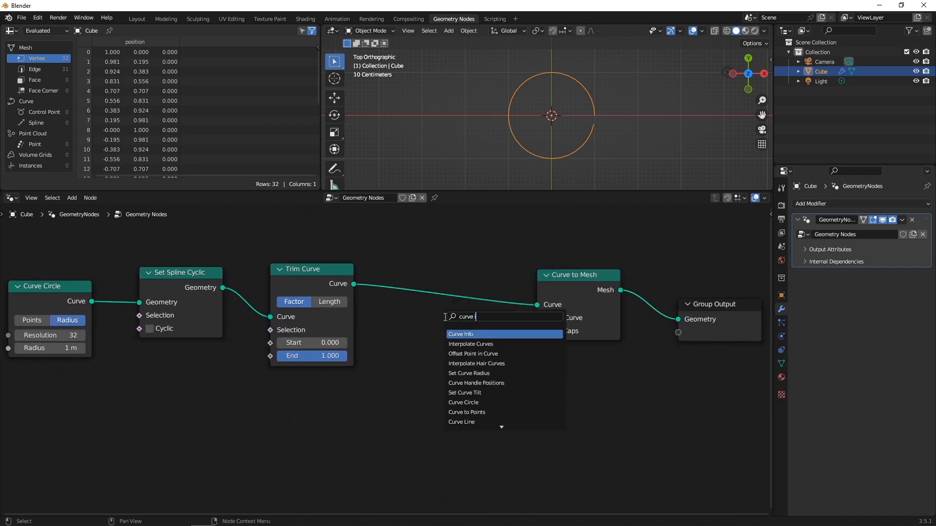
{"action": "key", "text": "BackSpace"}
{"action": "type", "text": "ci"}
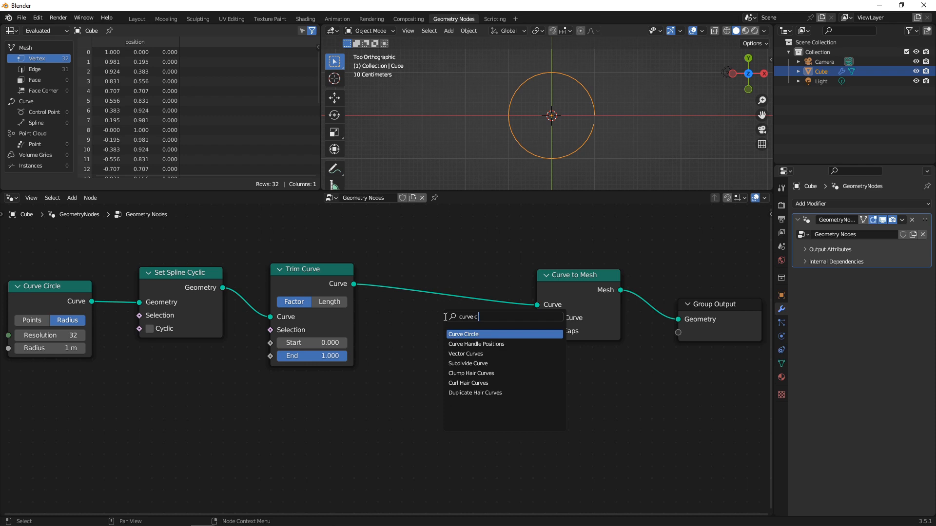
{"action": "key", "text": "Return"}
{"action": "left_click", "coordinate": [414, 369]}
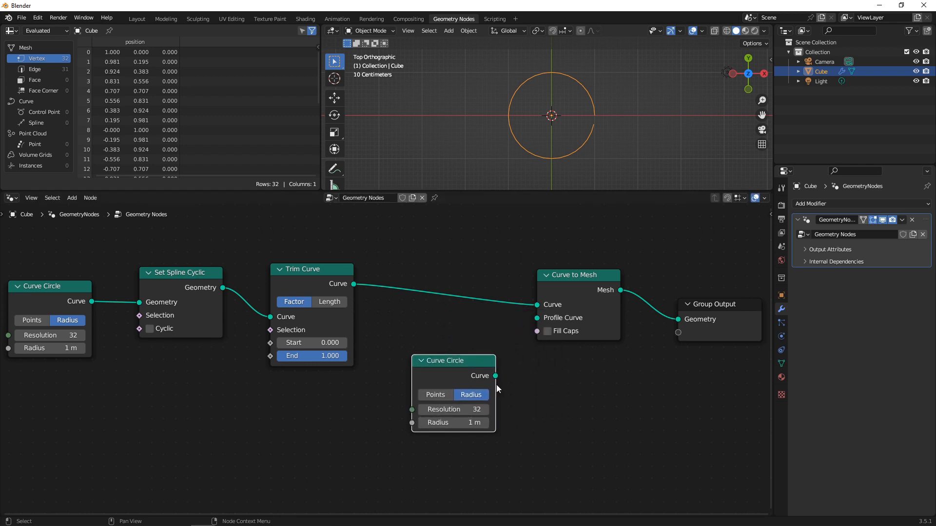
{"action": "left_click_drag", "start_coordinate": [496, 376], "coordinate": [531, 321]}
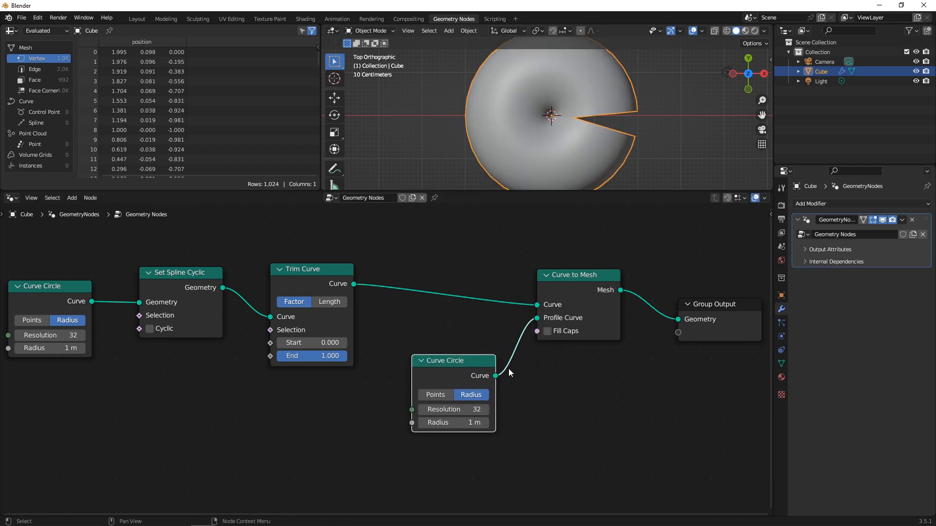
Step: Set the radius of the profile Curve Circle to 0.025 m
{"action": "left_click", "coordinate": [462, 423]}
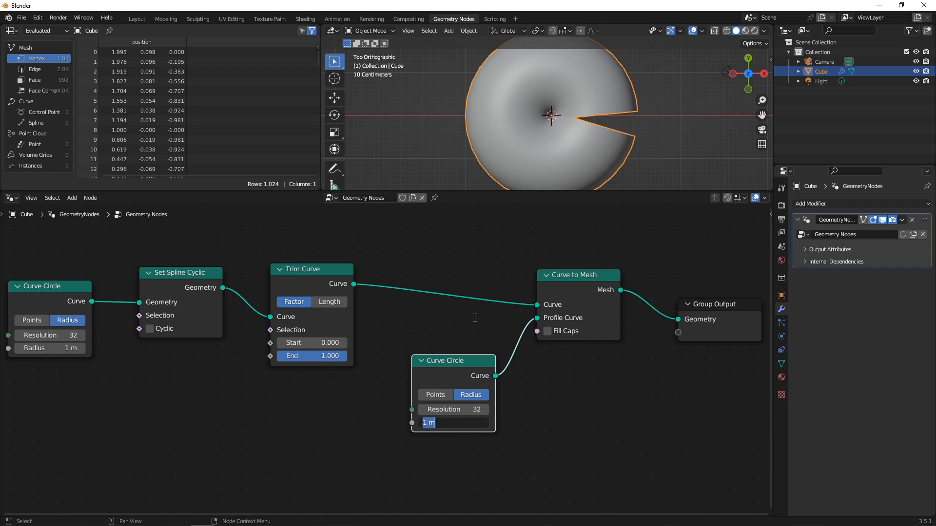
{"action": "type", "text": "0.025"}
{"action": "key", "text": "Return"}
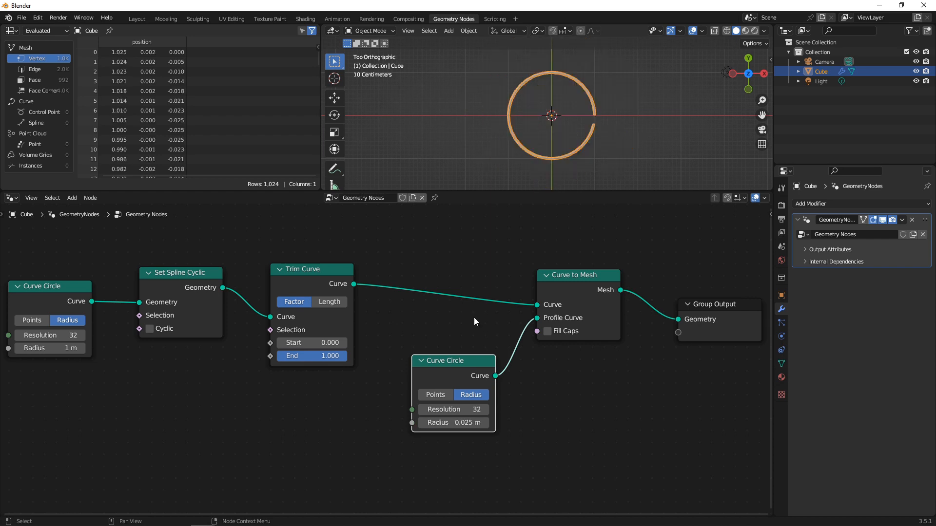
Step: Make room before the Group Output and insert a Set Material node after Curve to Mesh
{"action": "scroll", "coordinate": [473, 317], "scroll_direction": "up", "scroll_amount": 1}
{"action": "scroll", "coordinate": [487, 322], "scroll_direction": "down", "scroll_amount": 3}
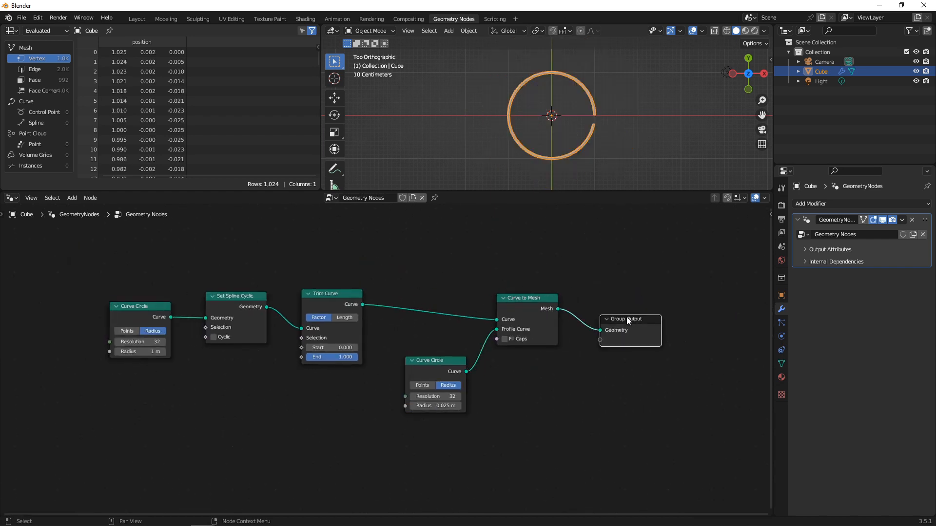
{"action": "left_click_drag", "start_coordinate": [626, 317], "coordinate": [693, 315]}
{"action": "left_click", "coordinate": [641, 296]}
{"action": "key", "text": "shift+a"}
{"action": "left_click", "coordinate": [629, 291]}
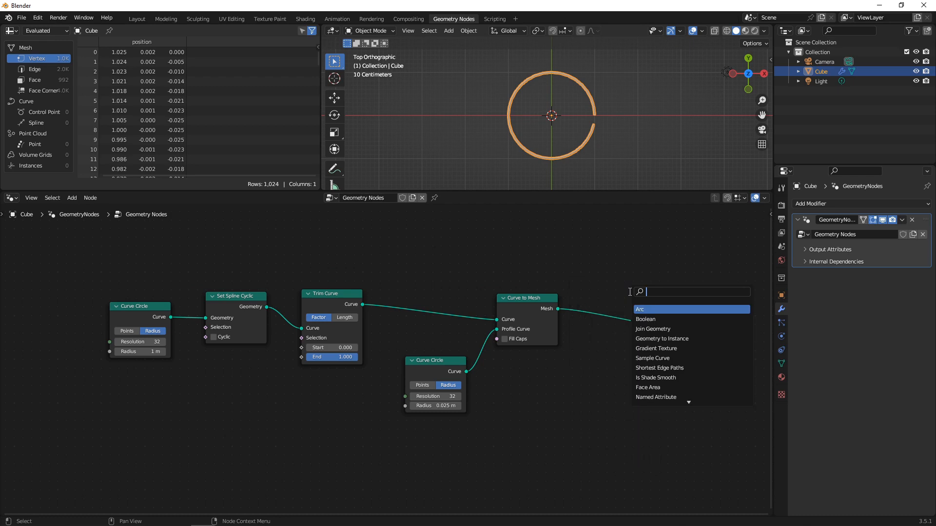
{"action": "type", "text": "set mat"}
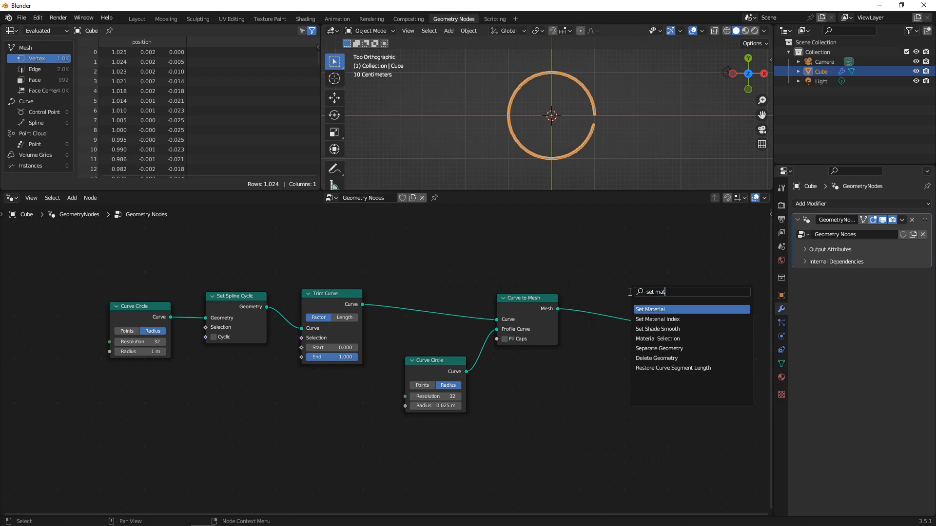
{"action": "key", "text": "Return"}
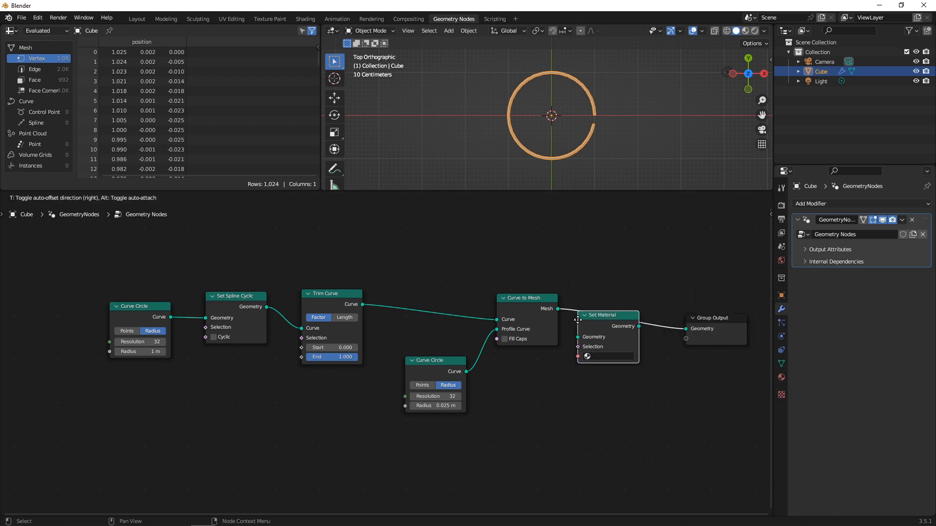
{"action": "left_click", "coordinate": [593, 307]}
Step: Rearrange the nodes, leaving a wide gap after Trim Curve and placing the profile Curve Circle closer to Curve to Mesh
{"action": "scroll", "coordinate": [661, 334], "scroll_direction": "up", "scroll_amount": 6}
{"action": "scroll", "coordinate": [565, 328], "scroll_direction": "down", "scroll_amount": 6}
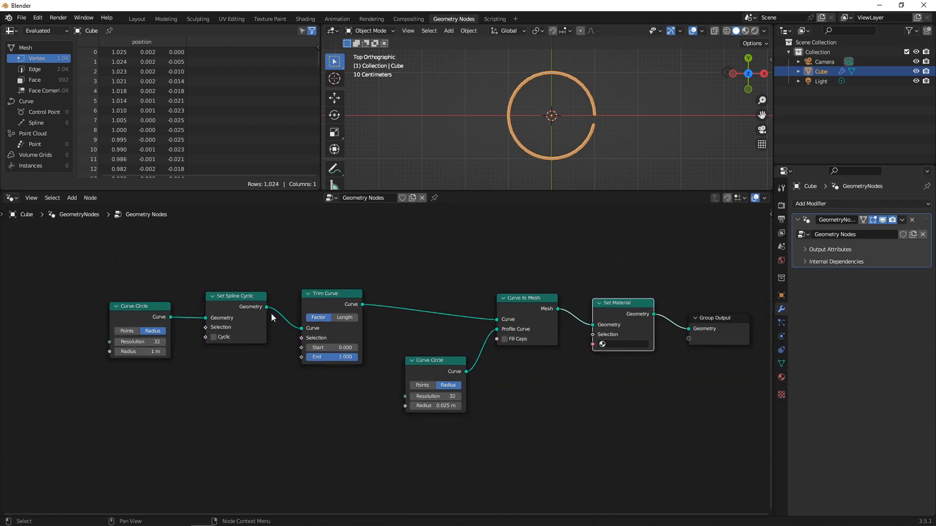
{"action": "left_click_drag", "start_coordinate": [95, 282], "coordinate": [354, 372]}
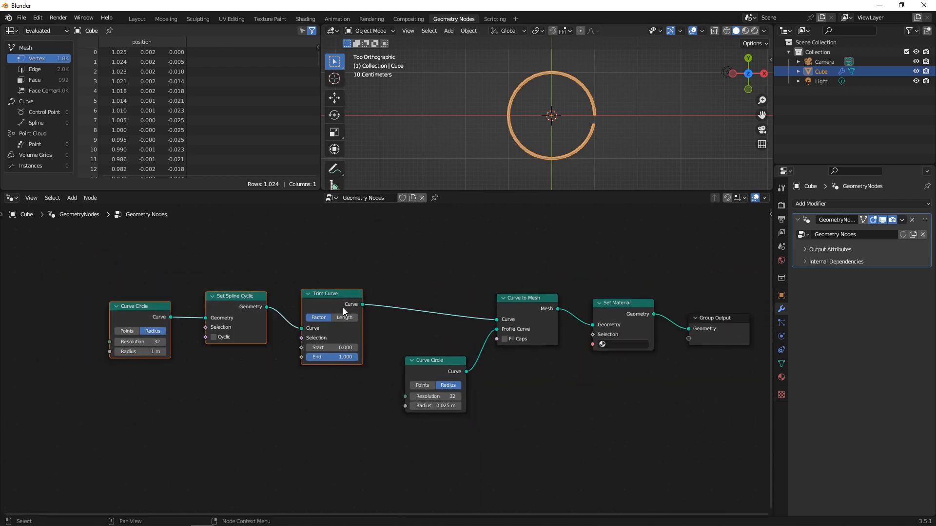
{"action": "left_click_drag", "start_coordinate": [343, 308], "coordinate": [431, 267]}
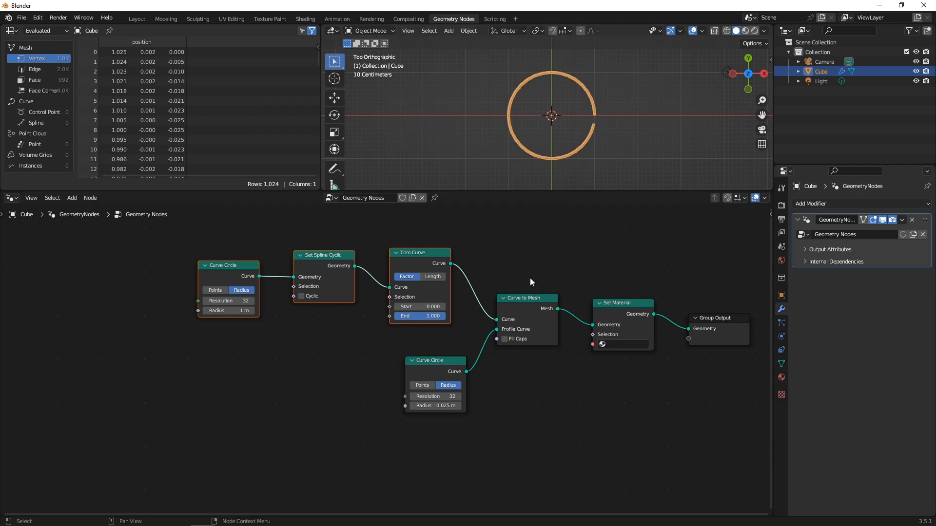
{"action": "left_click_drag", "start_coordinate": [124, 260], "coordinate": [422, 317]}
{"action": "left_click_drag", "start_coordinate": [408, 262], "coordinate": [243, 273]}
{"action": "left_click_drag", "start_coordinate": [424, 363], "coordinate": [442, 331]}
{"action": "left_click", "coordinate": [368, 352]}
Step: Add an Instance on Points node below the profile Curve Circle and feed its Points input from the Trim Curve output
{"action": "key", "text": "shift+a"}
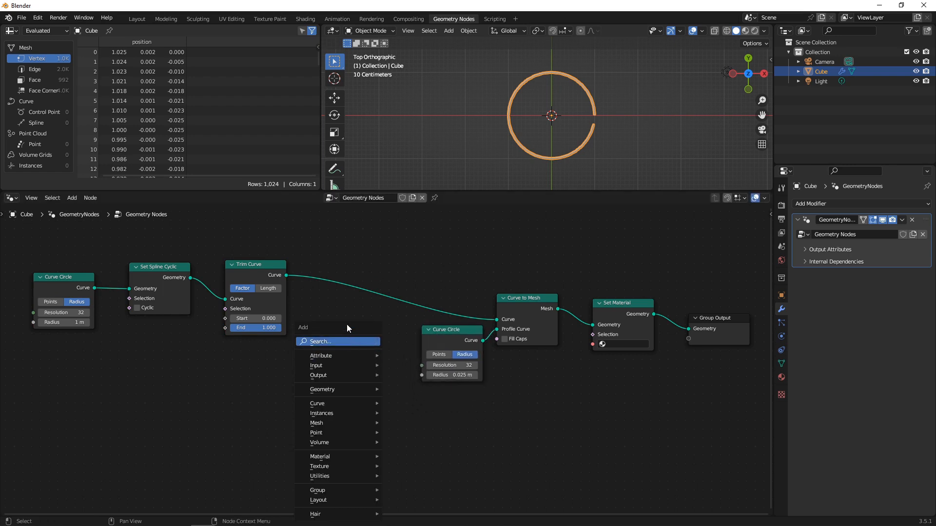
{"action": "left_click", "coordinate": [349, 341]}
{"action": "type", "text": "instance on point"}
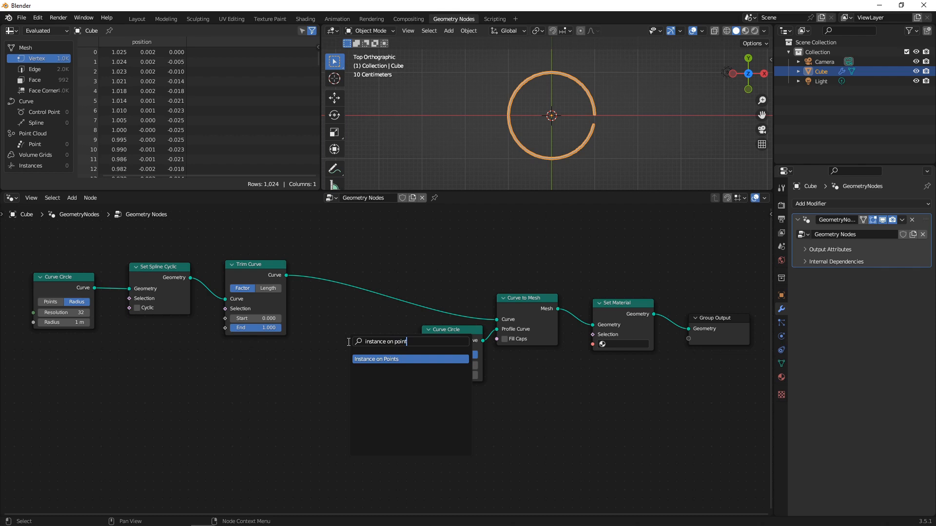
{"action": "key", "text": "Return"}
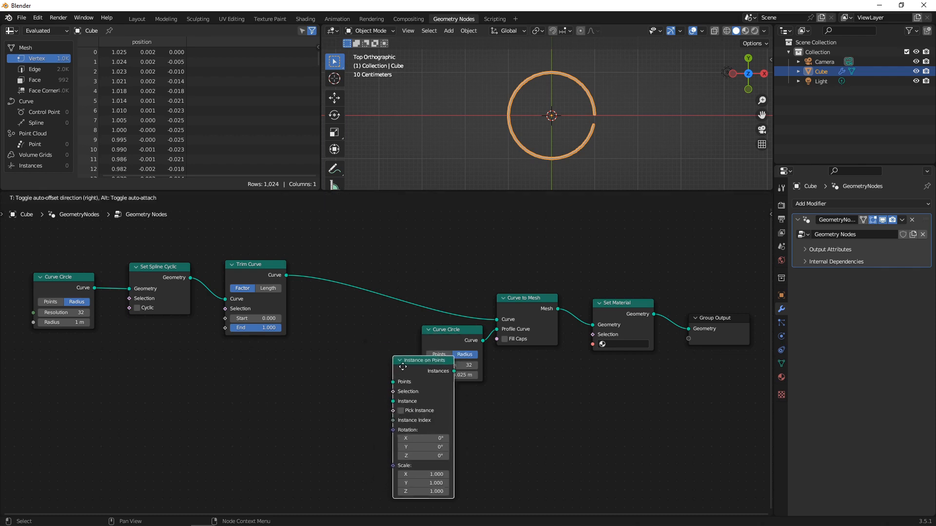
{"action": "left_click", "coordinate": [429, 396]}
{"action": "left_click_drag", "start_coordinate": [286, 275], "coordinate": [423, 416]}
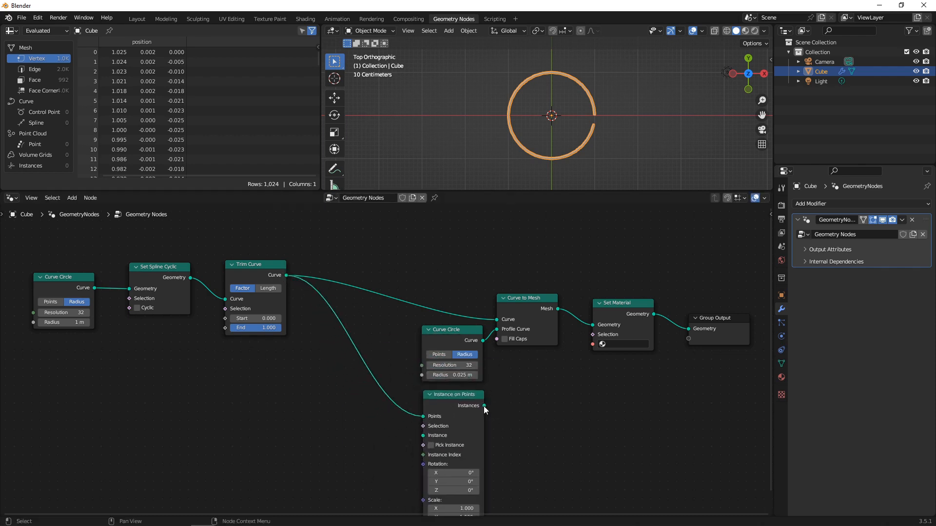
Step: Add a Join Geometry node fed by the Instances output and place it near the Group Output
{"action": "left_click_drag", "start_coordinate": [483, 405], "coordinate": [581, 407]}
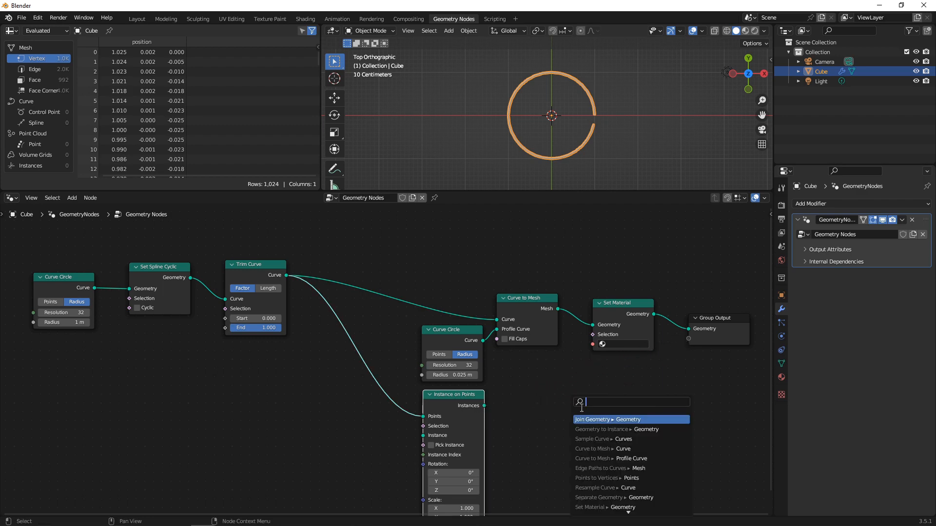
{"action": "type", "text": "join"}
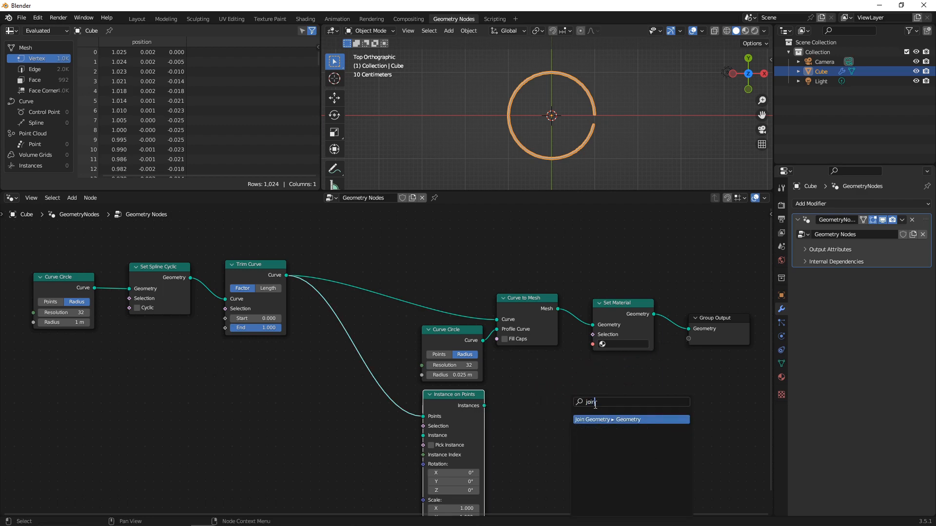
{"action": "left_click", "coordinate": [609, 419]}
{"action": "left_click", "coordinate": [703, 336]}
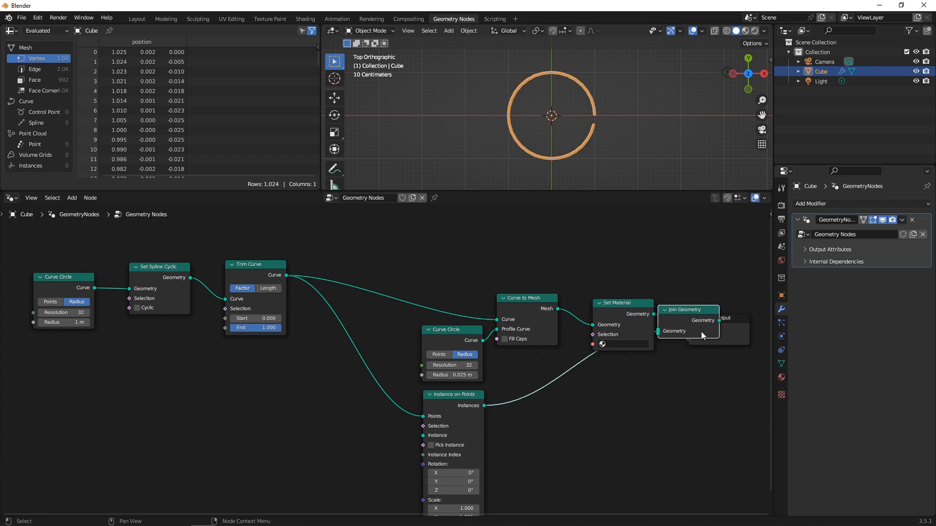
Step: Space out the end nodes and connect Set Material into Join Geometry and Join Geometry into the Group Output
{"action": "left_click_drag", "start_coordinate": [632, 312], "coordinate": [612, 272]}
{"action": "left_click_drag", "start_coordinate": [728, 320], "coordinate": [777, 320]}
{"action": "left_click_drag", "start_coordinate": [676, 321], "coordinate": [739, 326]}
{"action": "left_click_drag", "start_coordinate": [589, 273], "coordinate": [614, 330]}
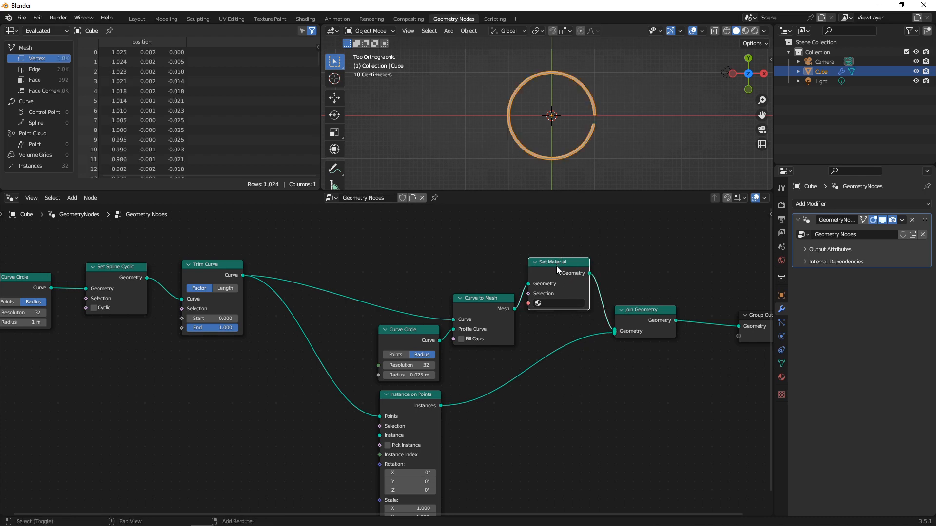
Step: Duplicate the Set Material node and insert the copy between Instance on Points and Join Geometry
{"action": "key", "text": "shift+d"}
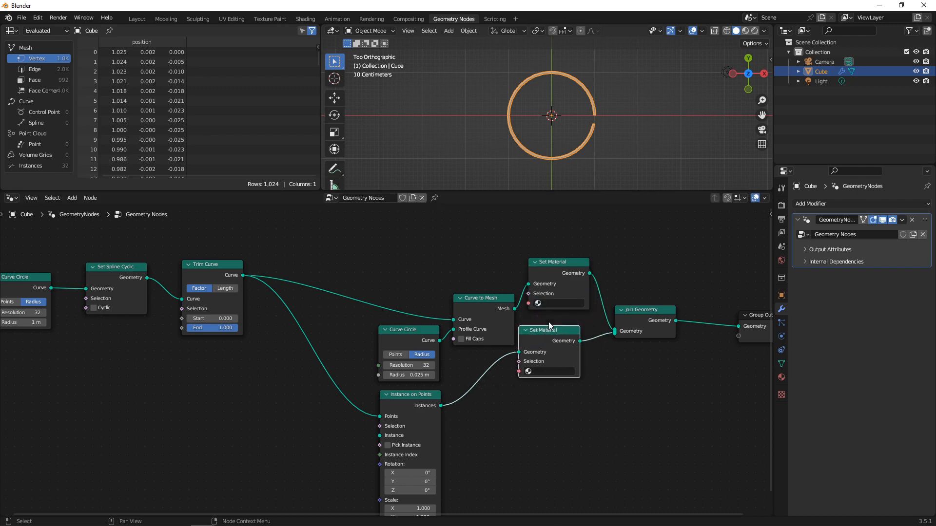
{"action": "left_click", "coordinate": [556, 344]}
Step: Add an Ico Sphere node beside Instance on Points and connect its Mesh output to the Instance input
{"action": "scroll", "coordinate": [265, 436], "scroll_direction": "up", "scroll_amount": 6}
{"action": "middle_click_drag", "start_coordinate": [265, 434], "coordinate": [309, 334]}
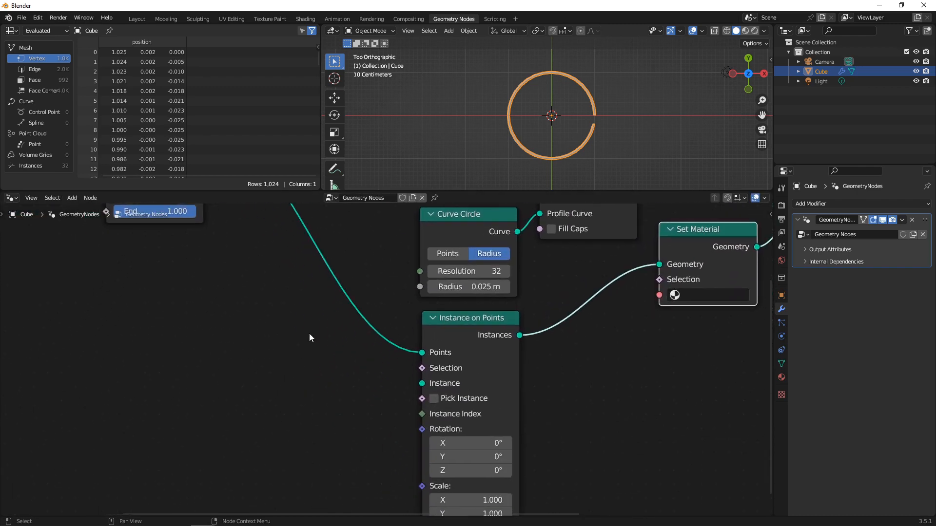
{"action": "scroll", "coordinate": [309, 335], "scroll_direction": "down", "scroll_amount": 6}
{"action": "scroll", "coordinate": [288, 349], "scroll_direction": "up", "scroll_amount": 1}
{"action": "middle_click_drag", "start_coordinate": [285, 365], "coordinate": [291, 345]}
{"action": "scroll", "coordinate": [291, 346], "scroll_direction": "up", "scroll_amount": 1}
{"action": "key", "text": "shift+a"}
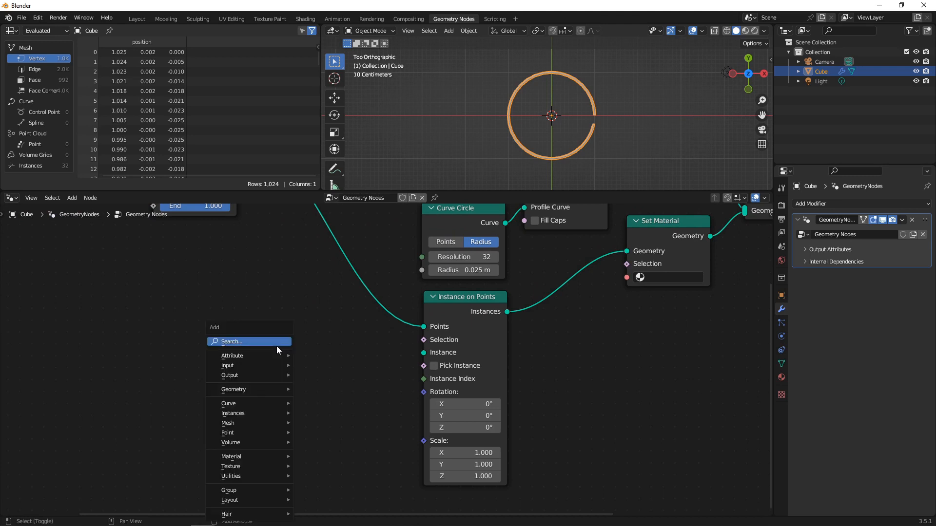
{"action": "left_click", "coordinate": [270, 340]}
{"action": "type", "text": "ico"}
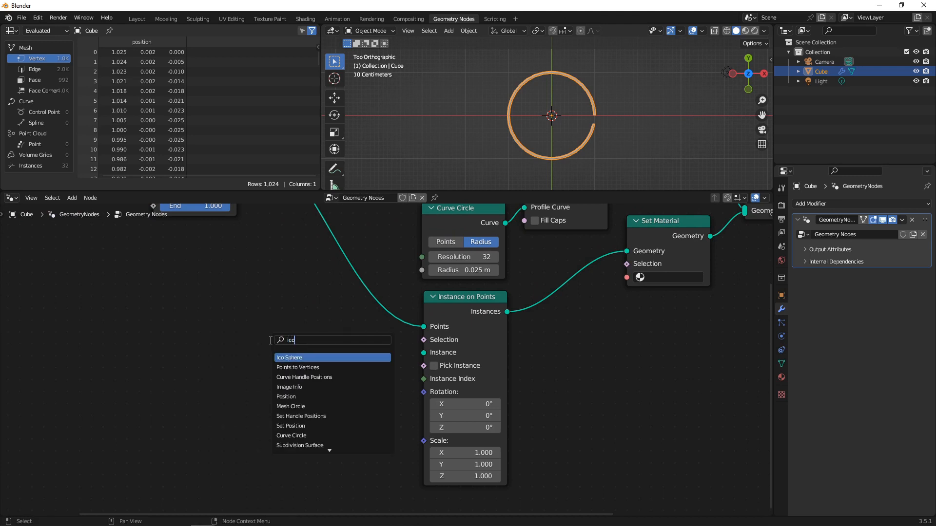
{"action": "key", "text": "Return"}
{"action": "left_click", "coordinate": [270, 340]}
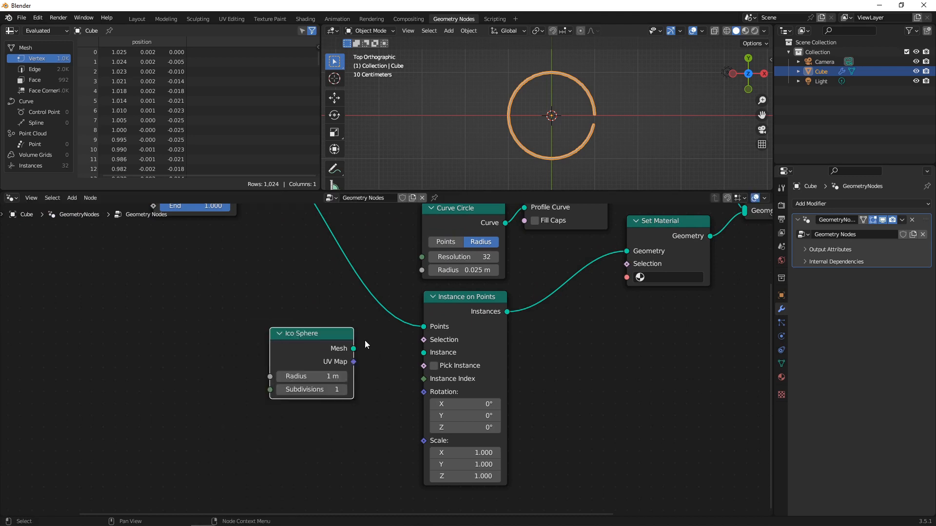
{"action": "left_click_drag", "start_coordinate": [353, 349], "coordinate": [423, 352]}
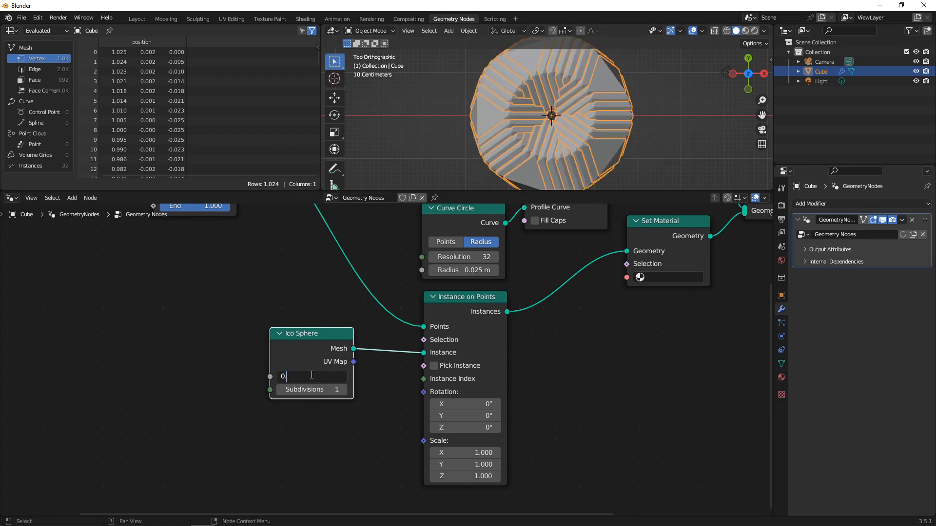
Step: Try an Ico Sphere radius of 0.05 m and inspect the instanced spheres along the ring up close
{"action": "type", "text": "5"}
{"action": "key", "text": "Return"}
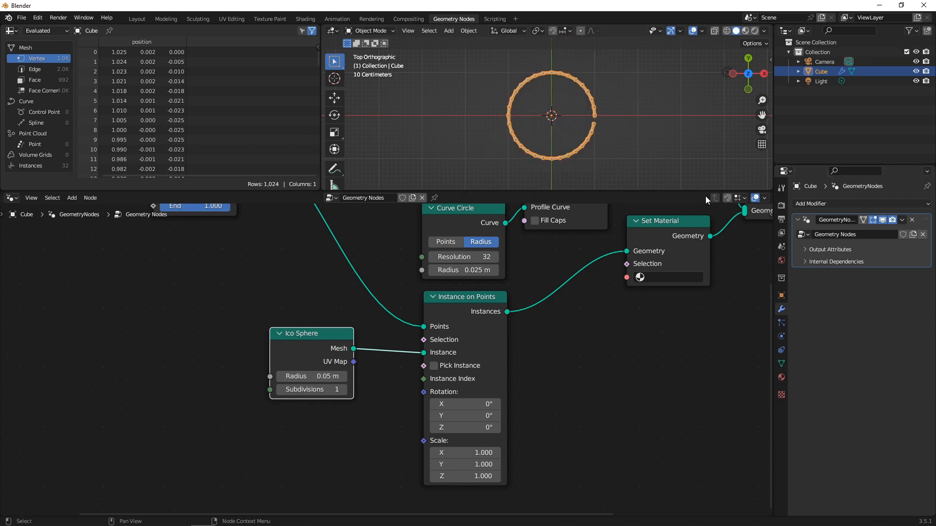
{"action": "scroll", "coordinate": [623, 130], "scroll_direction": "up", "scroll_amount": 5}
{"action": "middle_click_drag", "start_coordinate": [638, 147], "coordinate": [601, 101], "text": "shift"}
{"action": "scroll", "coordinate": [601, 101], "scroll_direction": "up", "scroll_amount": 1}
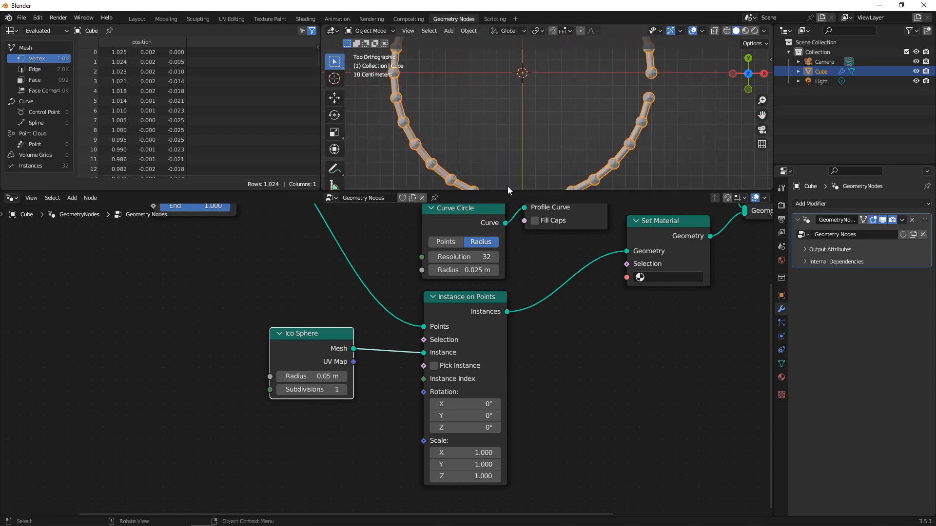
Step: Try an Ico Sphere radius of 0.75 m
{"action": "left_click", "coordinate": [305, 376]}
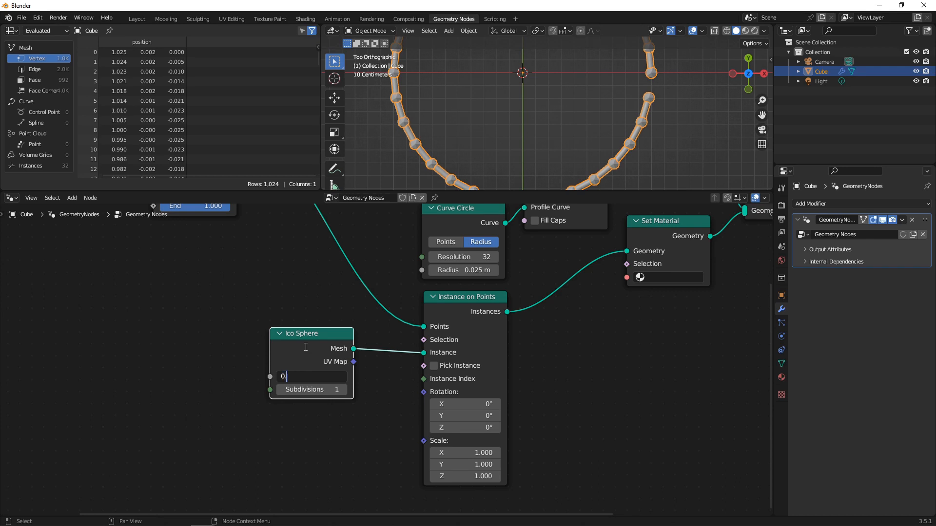
{"action": "type", "text": "0.75"}
{"action": "key", "text": "Return"}
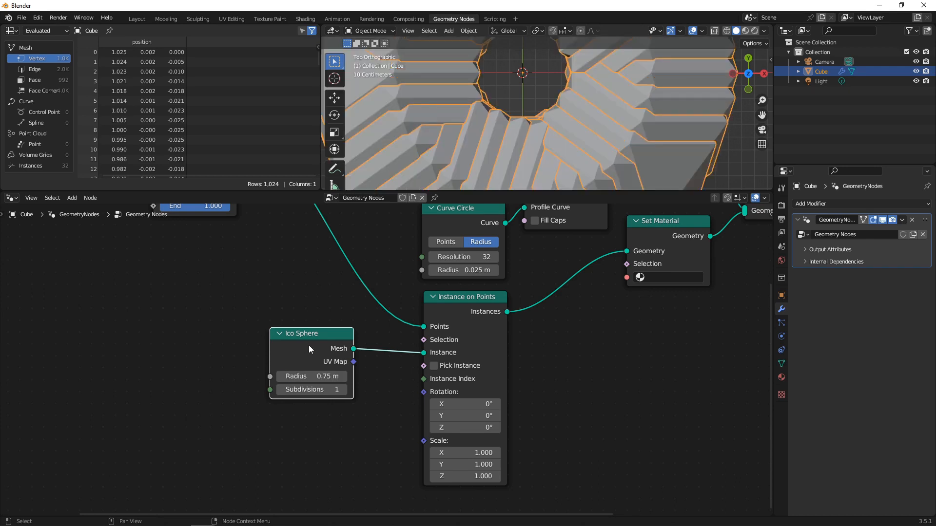
Step: Set the Ico Sphere's radius to 0.075 m and its subdivisions to 3
{"action": "left_click", "coordinate": [304, 377]}
{"action": "type", "text": "0.07"}
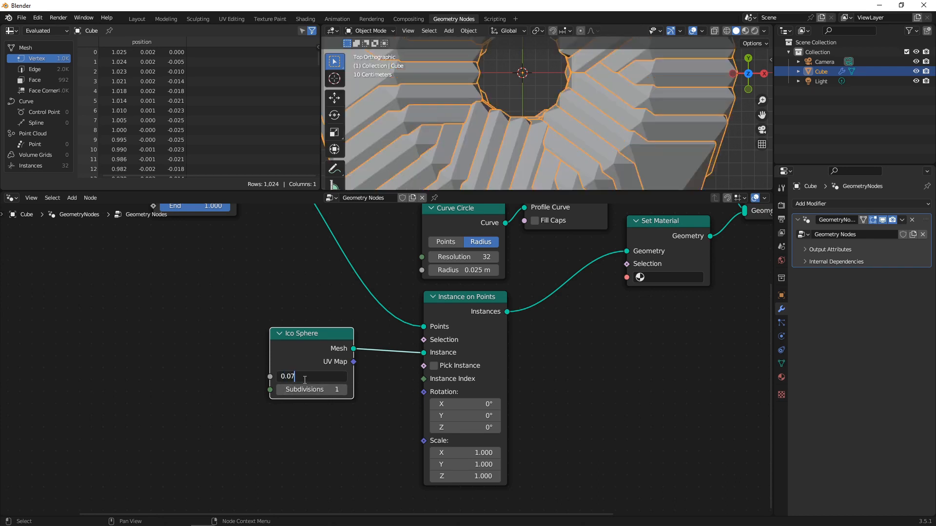
{"action": "type", "text": "5"}
{"action": "key", "text": "Return"}
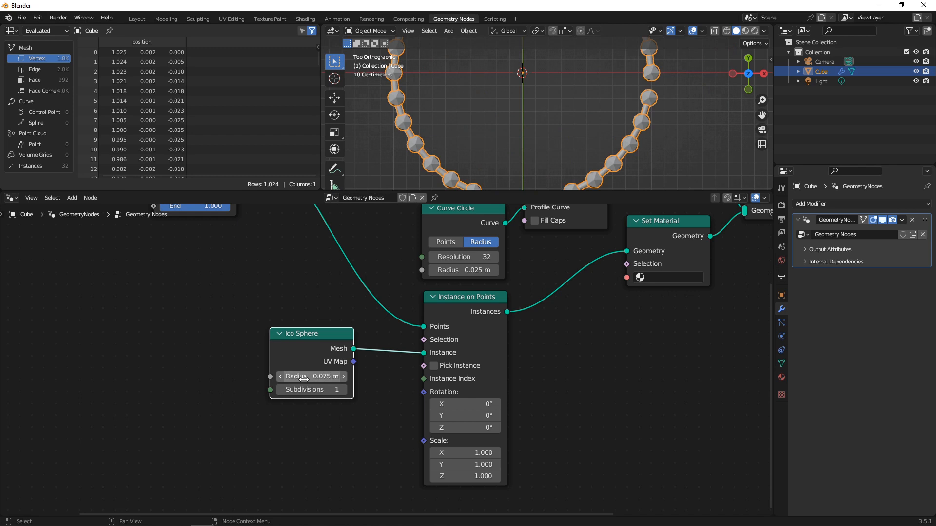
{"action": "left_click", "coordinate": [343, 390]}
{"action": "left_click", "coordinate": [343, 390]}
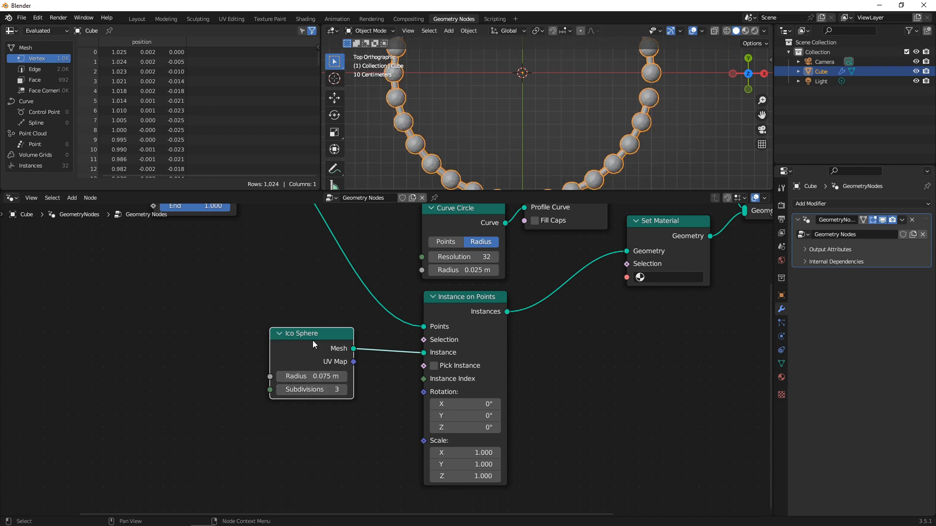
Step: Insert a Set Shade Smooth node between the Ico Sphere and Instance on Points nodes
{"action": "left_click_drag", "start_coordinate": [338, 358], "coordinate": [229, 356]}
{"action": "key", "text": "shift+a"}
{"action": "left_click", "coordinate": [273, 341]}
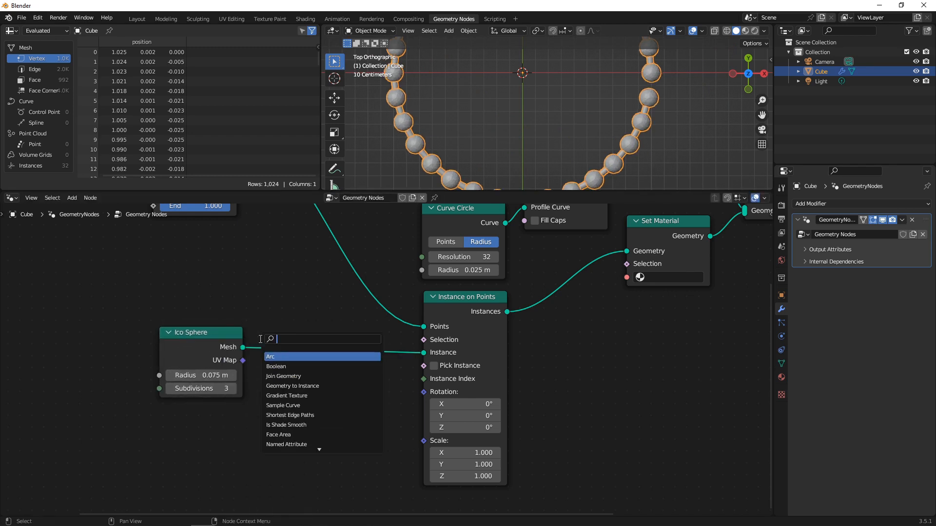
{"action": "type", "text": "set shad"}
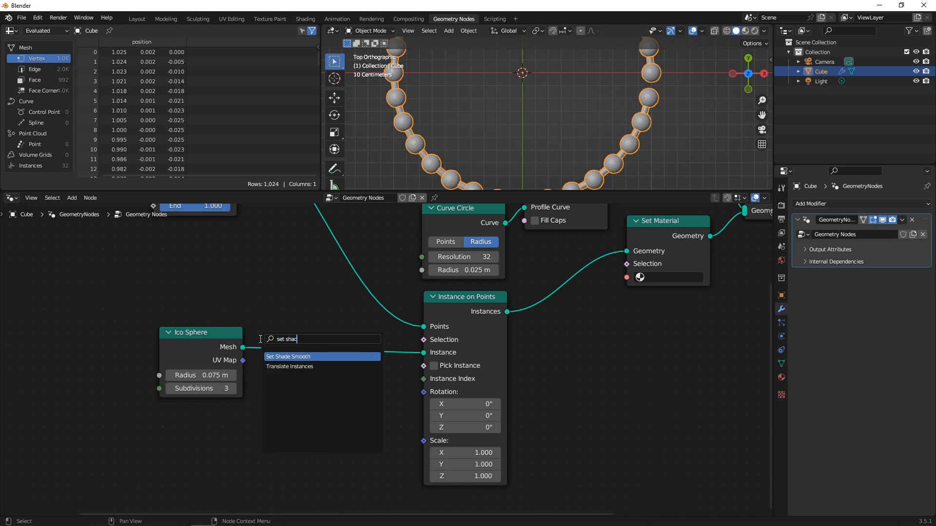
{"action": "type", "text": "e"}
{"action": "key", "text": "Return"}
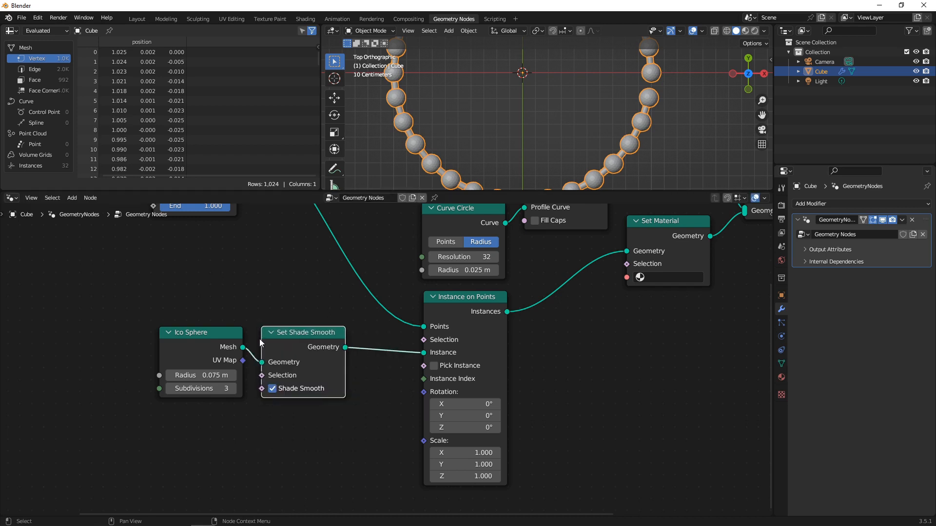
{"action": "left_click", "coordinate": [296, 340]}
Step: Add an Endpoint Selection node above the Ico Sphere and connect it to the Selection input of Instance on Points
{"action": "scroll", "coordinate": [546, 154], "scroll_direction": "down", "scroll_amount": 4}
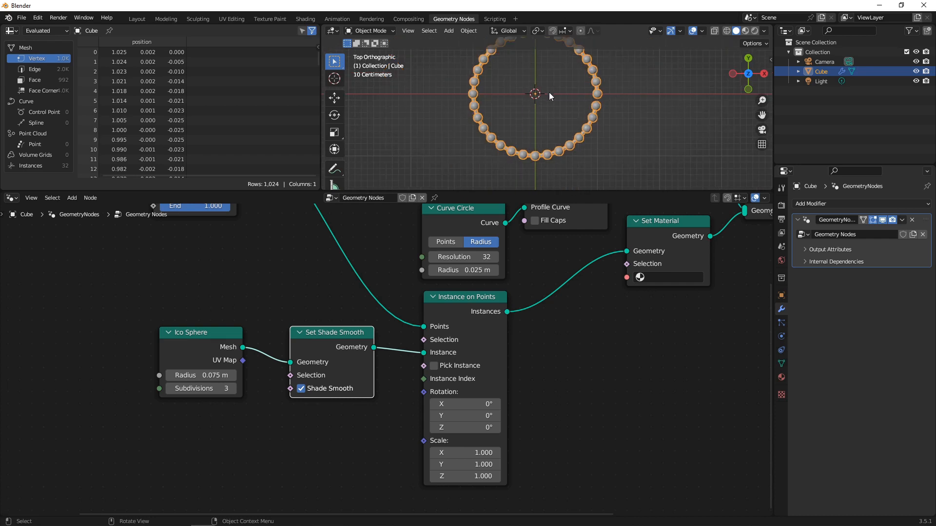
{"action": "middle_click_drag", "start_coordinate": [550, 91], "coordinate": [553, 126], "text": "shift"}
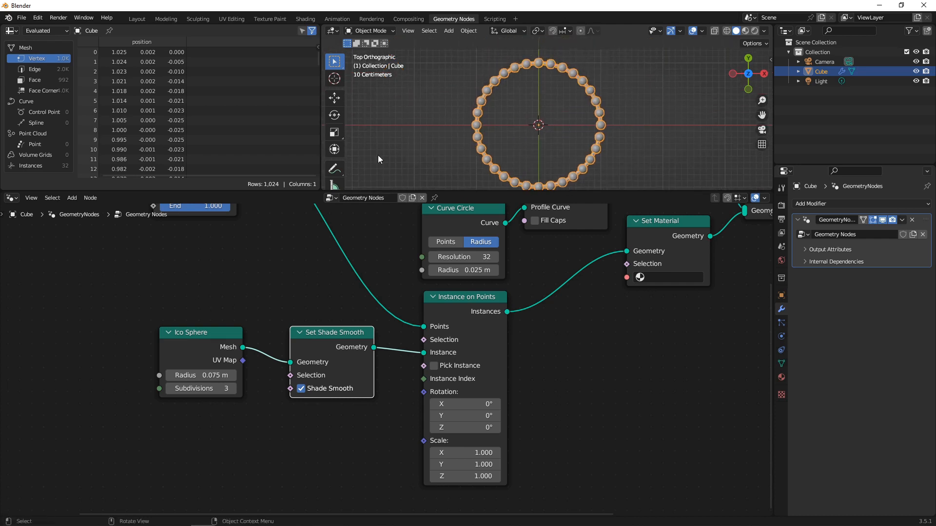
{"action": "left_click", "coordinate": [255, 306]}
{"action": "key", "text": "shift+a"}
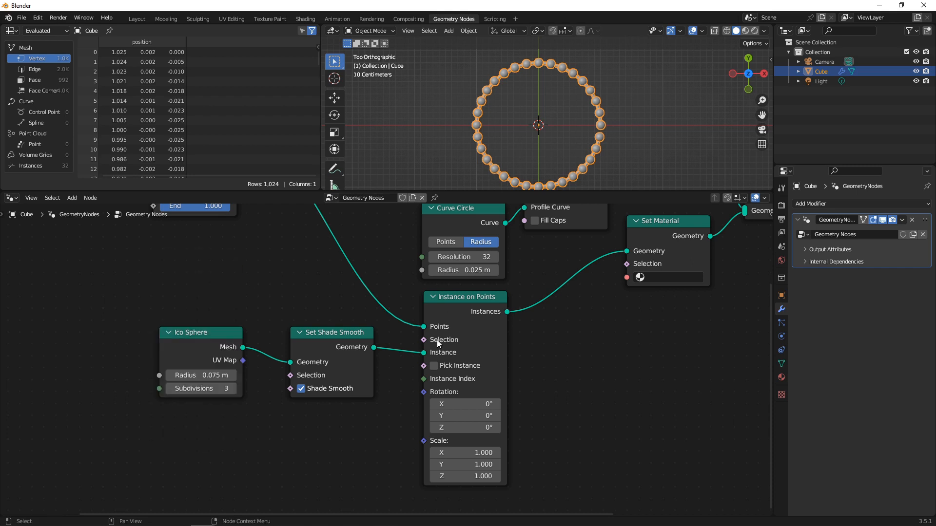
{"action": "key", "text": "shift+a"}
{"action": "type", "text": "en"}
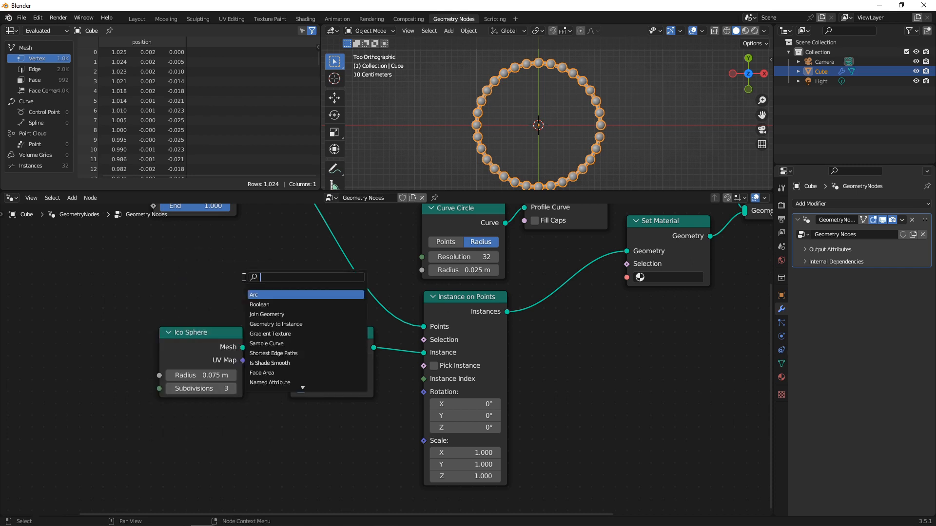
{"action": "type", "text": "d"}
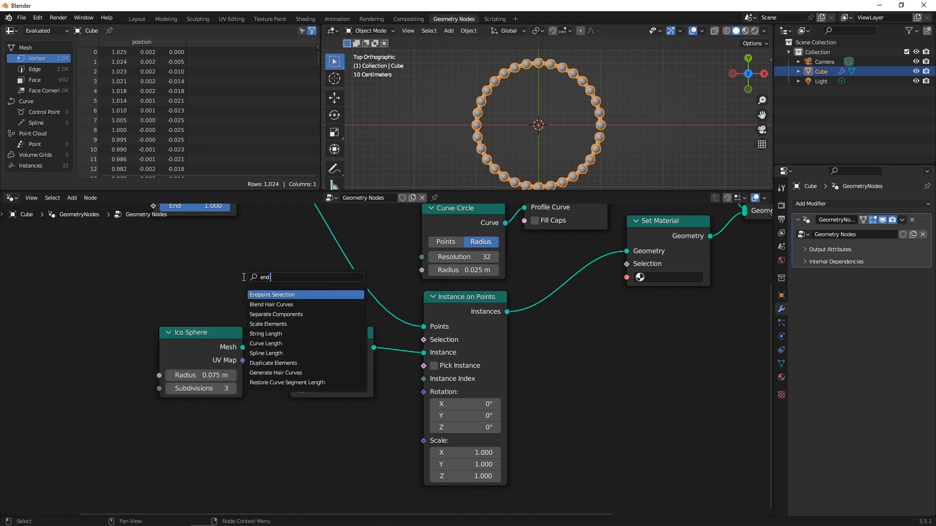
{"action": "key", "text": "Return"}
{"action": "left_click", "coordinate": [169, 269]}
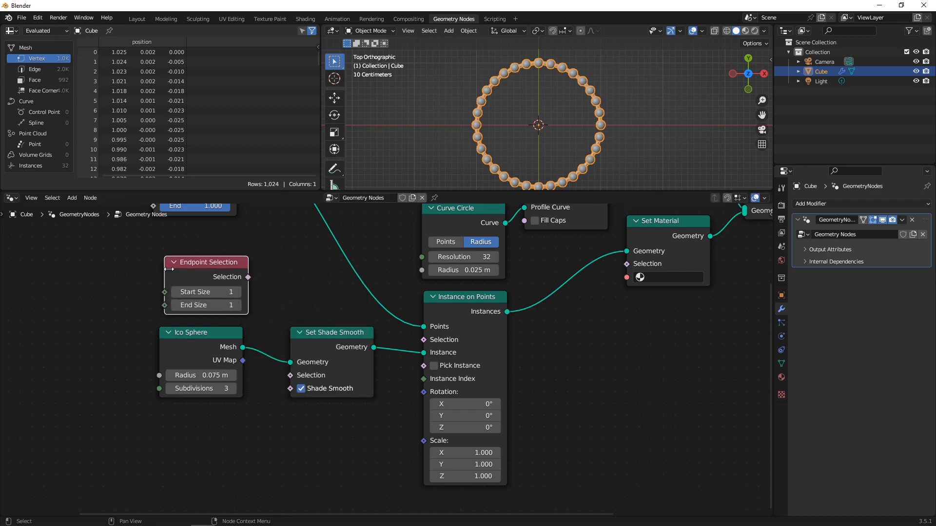
{"action": "left_click_drag", "start_coordinate": [248, 277], "coordinate": [424, 340]}
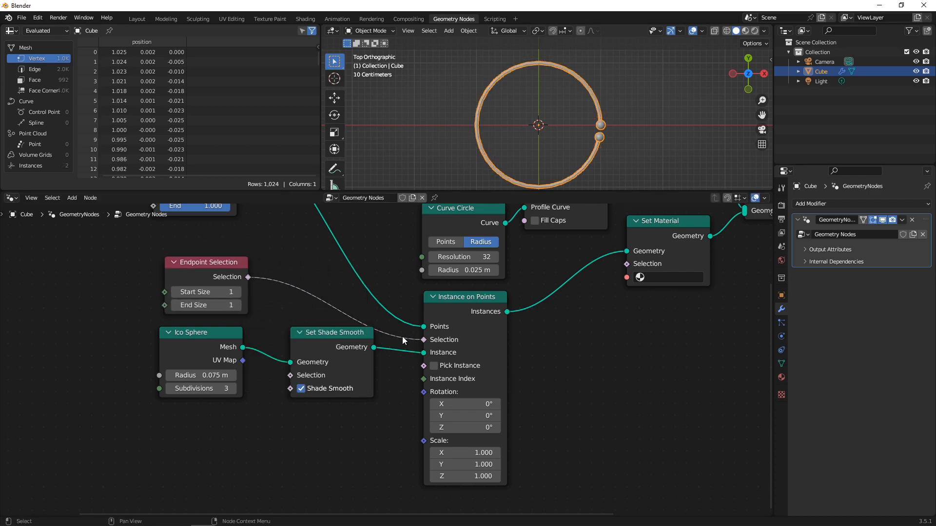
Step: Try a Start Size of 0 on the Endpoint Selection node, then restore it to 1
{"action": "mouse_move", "coordinate": [197, 295]}
{"action": "left_mouse_down"}
{"action": "mouse_move", "coordinate": [246, 294]}
{"action": "mouse_move", "coordinate": [207, 295]}
{"action": "left_mouse_up"}
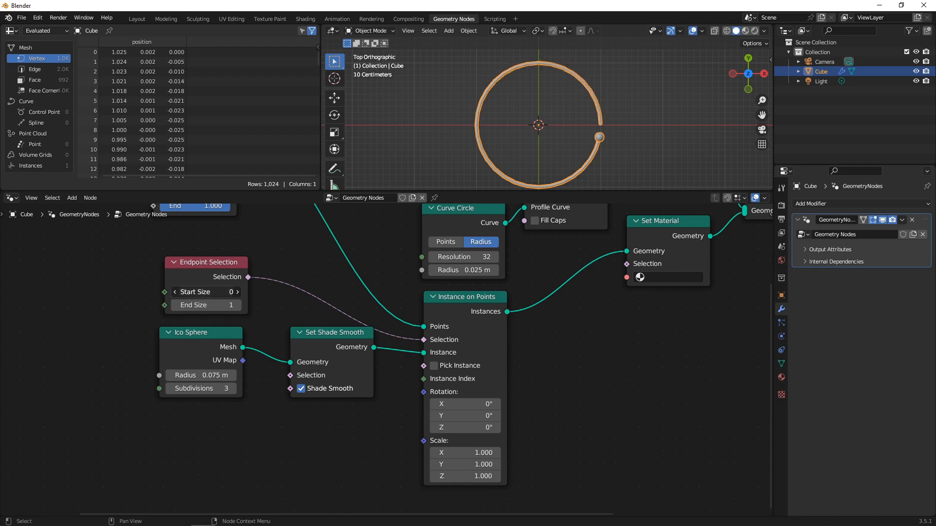
{"action": "left_click", "coordinate": [204, 293]}
{"action": "key", "text": "Return"}
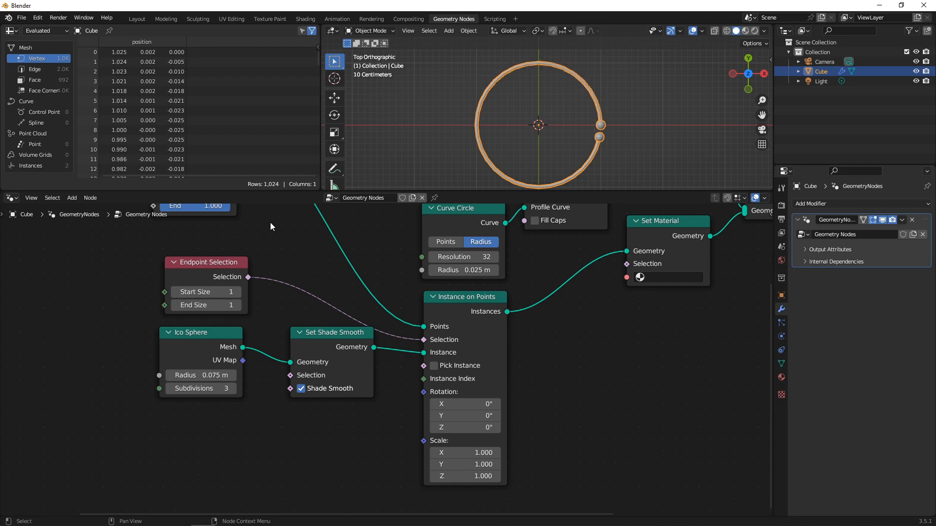
Step: Move the Endpoint Selection, Ico Sphere and Set Shade Smooth nodes together slightly lower beside Instance on Points
{"action": "key", "text": "Home"}
{"action": "left_click_drag", "start_coordinate": [187, 284], "coordinate": [383, 393]}
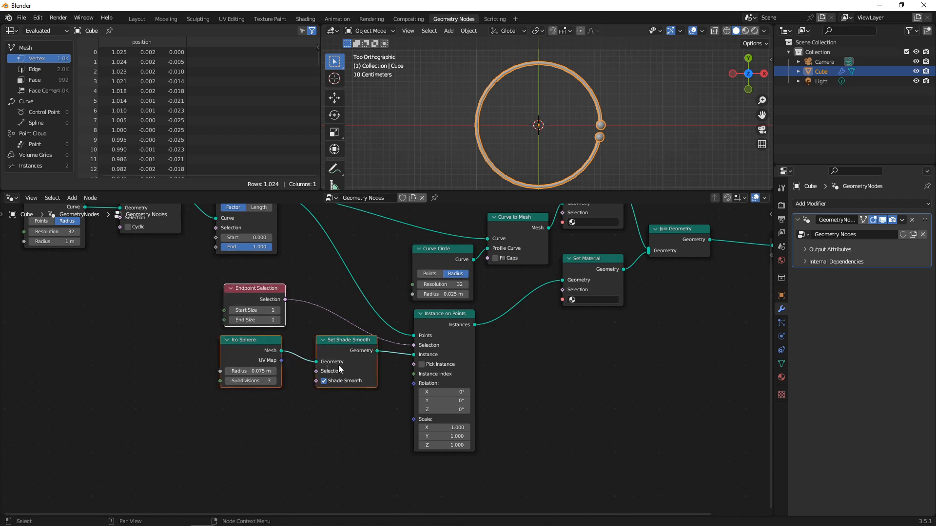
{"action": "left_click_drag", "start_coordinate": [341, 349], "coordinate": [346, 385]}
{"action": "scroll", "coordinate": [181, 294], "scroll_direction": "up", "scroll_amount": 4}
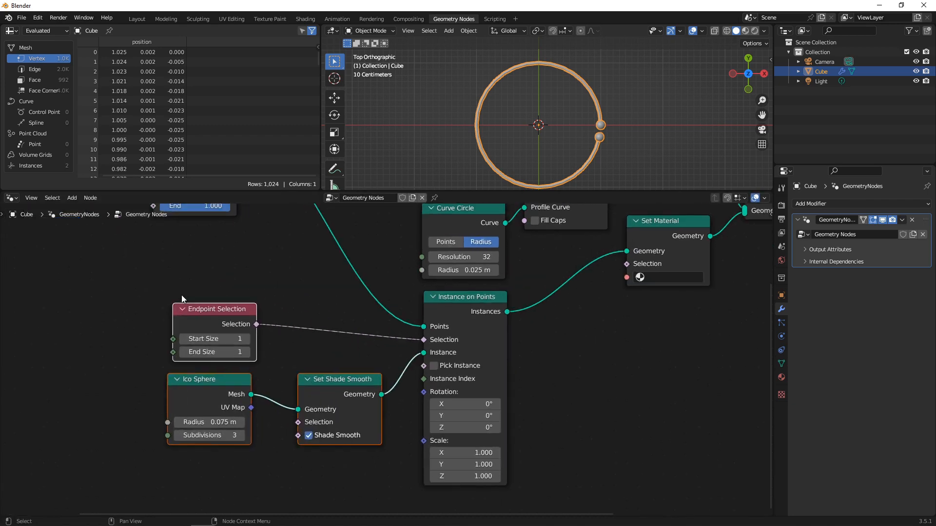
Step: Make room after the 1 m Curve Circle and insert a Transform Geometry node between it and Set Spline Cyclic
{"action": "scroll", "coordinate": [161, 285], "scroll_direction": "down", "scroll_amount": 4}
{"action": "middle_click_drag", "start_coordinate": [142, 276], "coordinate": [411, 360]}
{"action": "scroll", "coordinate": [347, 324], "scroll_direction": "up", "scroll_amount": 1}
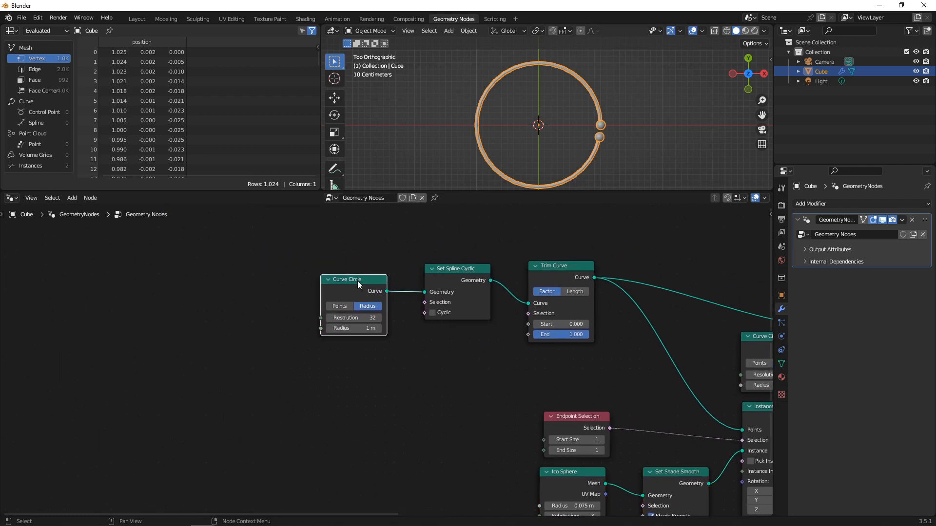
{"action": "left_click_drag", "start_coordinate": [357, 281], "coordinate": [252, 273]}
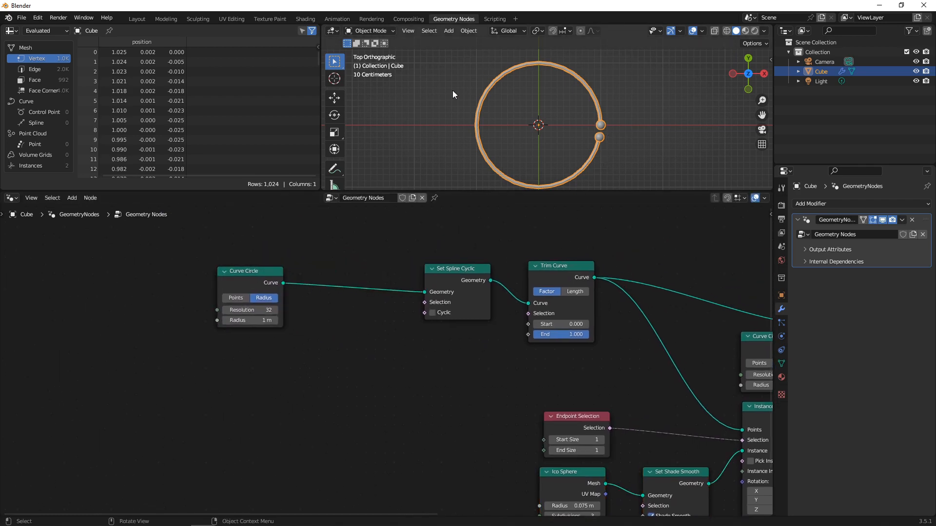
{"action": "key", "text": "shift+a"}
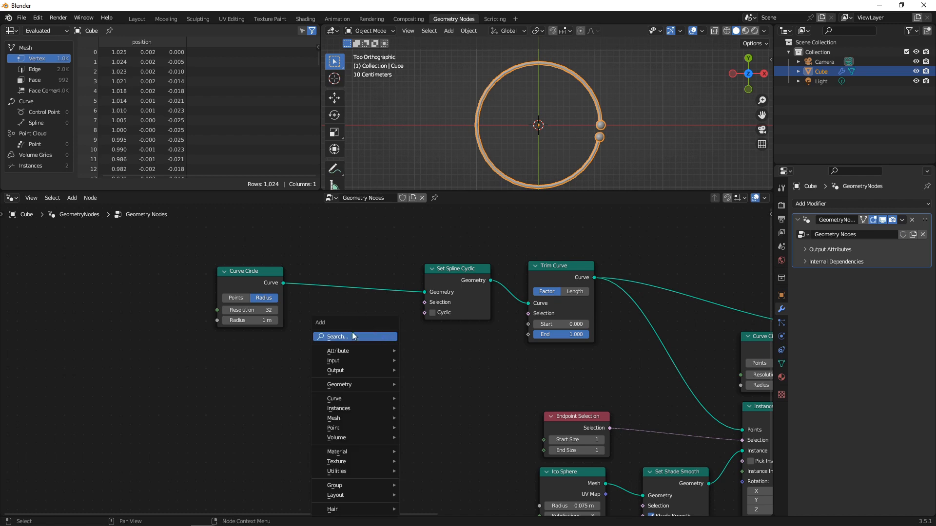
{"action": "left_click", "coordinate": [352, 332]}
{"action": "type", "text": "trans"}
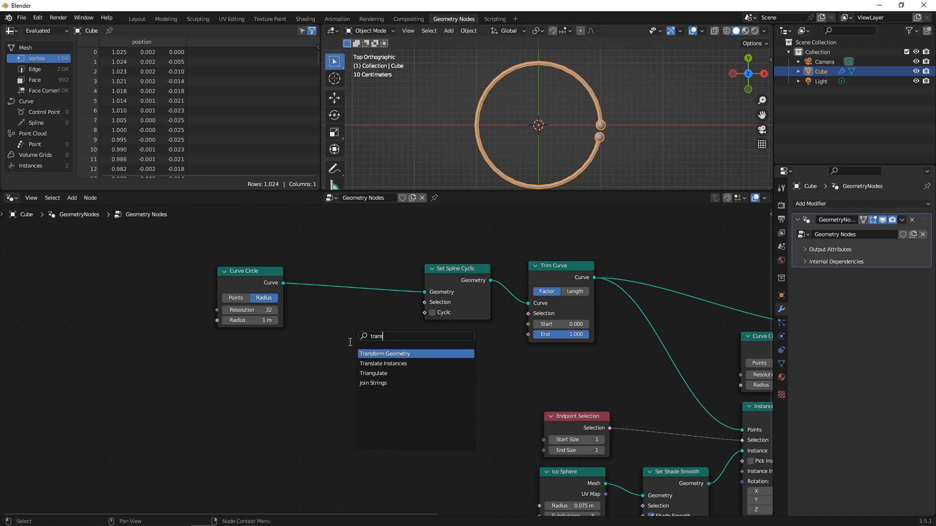
{"action": "key", "text": "Return"}
{"action": "left_click", "coordinate": [322, 291]}
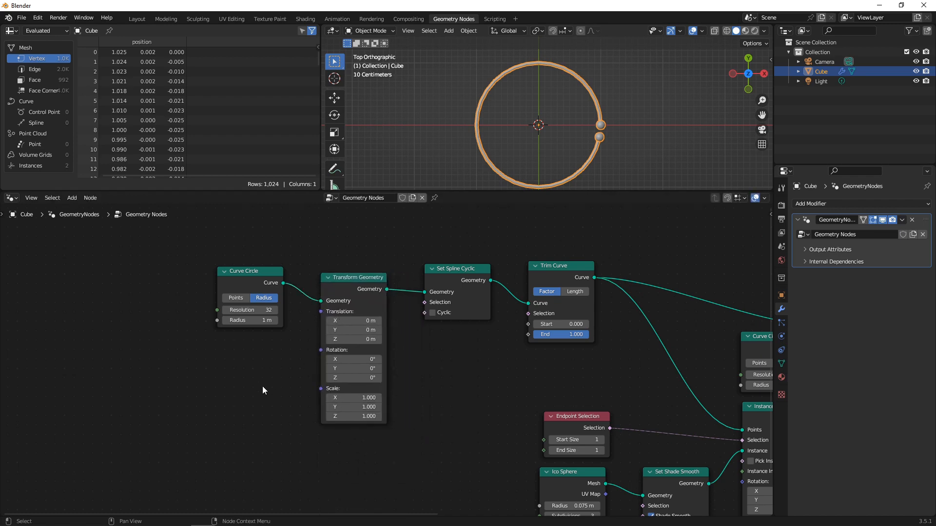
Step: Try rotating the curve circle with the Transform Geometry node's Z rotation and reset it to 0°
{"action": "key", "text": "shift+a"}
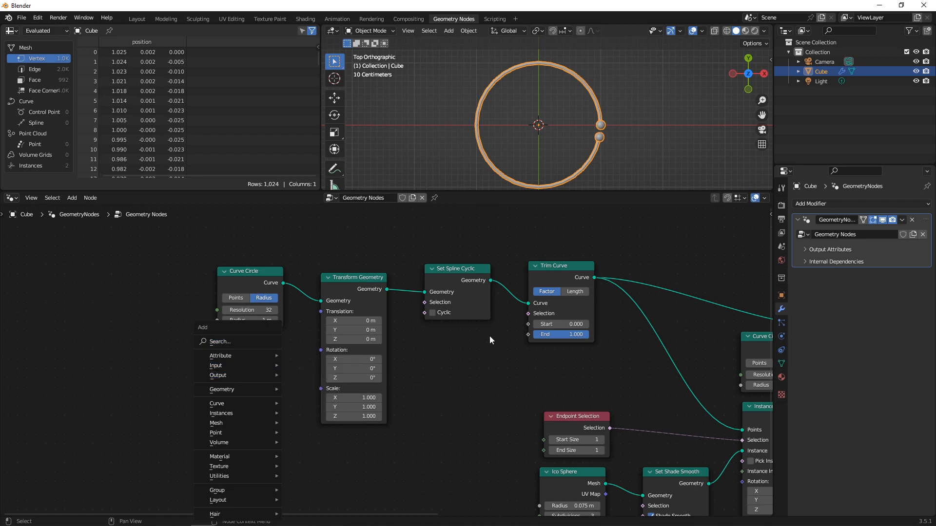
{"action": "left_click", "coordinate": [356, 378]}
{"action": "left_click_drag", "start_coordinate": [356, 378], "coordinate": [398, 377]}
{"action": "type", "text": "0"}
{"action": "key", "text": "Return"}
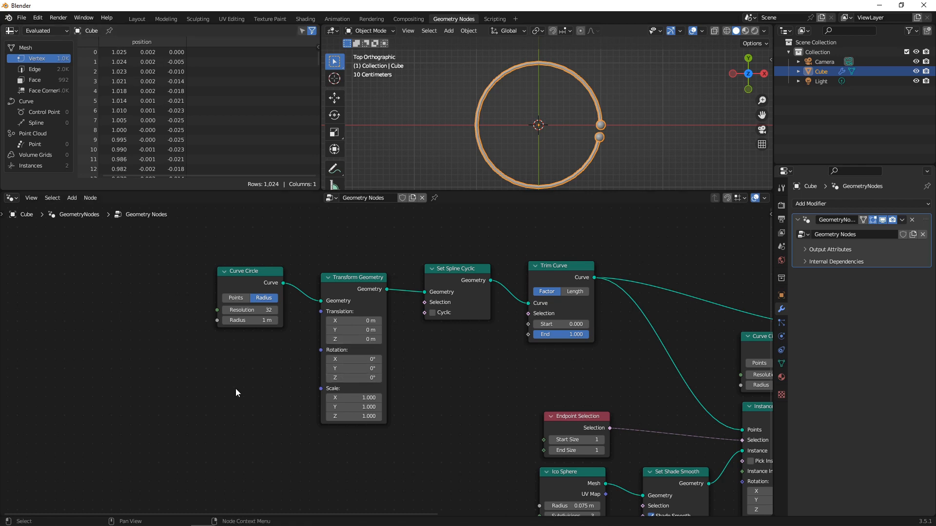
Step: Add a Value node below the Curve Circle and connect it to the Rotation input of Transform Geometry
{"action": "key", "text": "shift+a"}
{"action": "left_click", "coordinate": [191, 347]}
{"action": "type", "text": "value"}
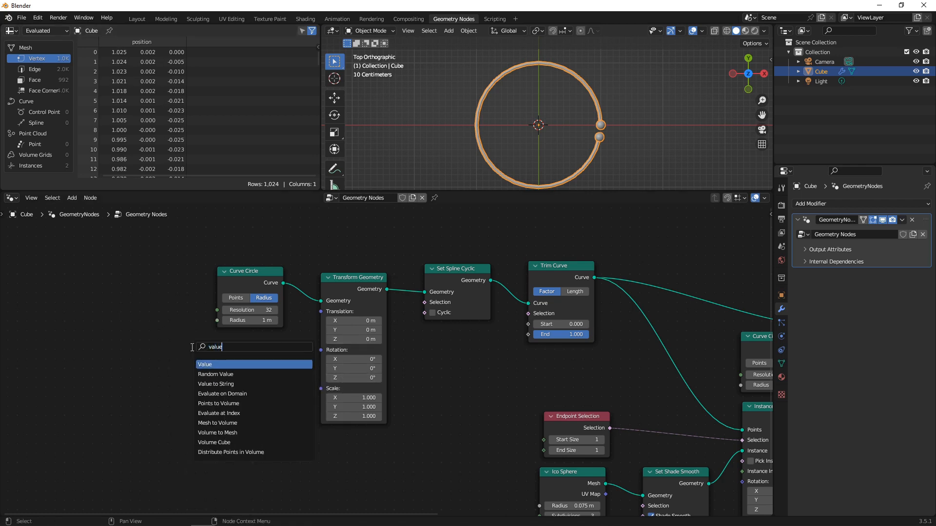
{"action": "key", "text": "Return"}
{"action": "left_click", "coordinate": [145, 372]}
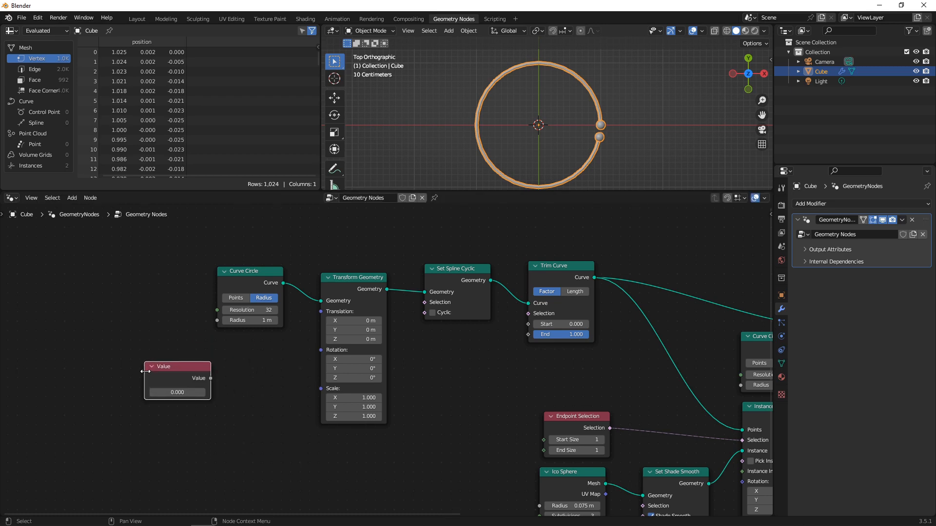
{"action": "left_click_drag", "start_coordinate": [210, 378], "coordinate": [327, 349]}
Step: Insert a Combine XYZ node between Value and Transform Geometry, and feed the Value output into its Z input
{"action": "key", "text": "shift+a"}
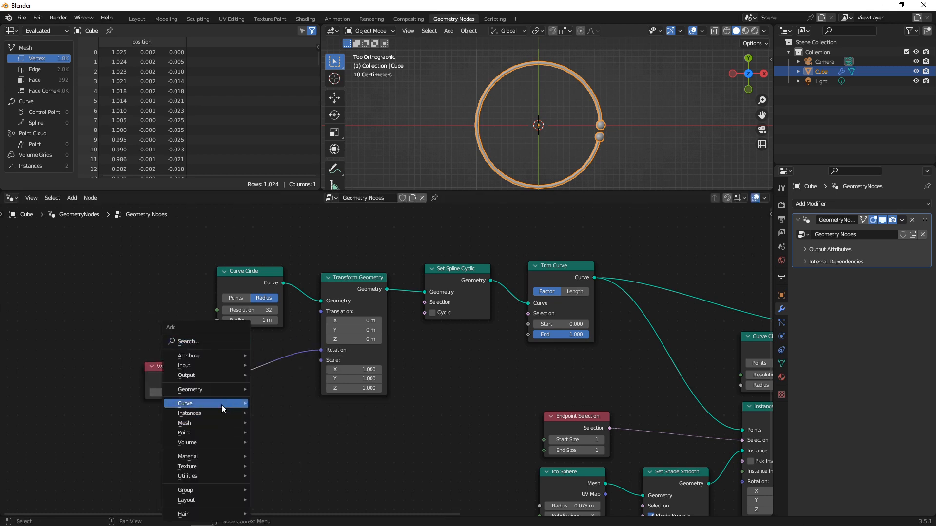
{"action": "left_click", "coordinate": [191, 333]}
{"action": "type", "text": "combi"}
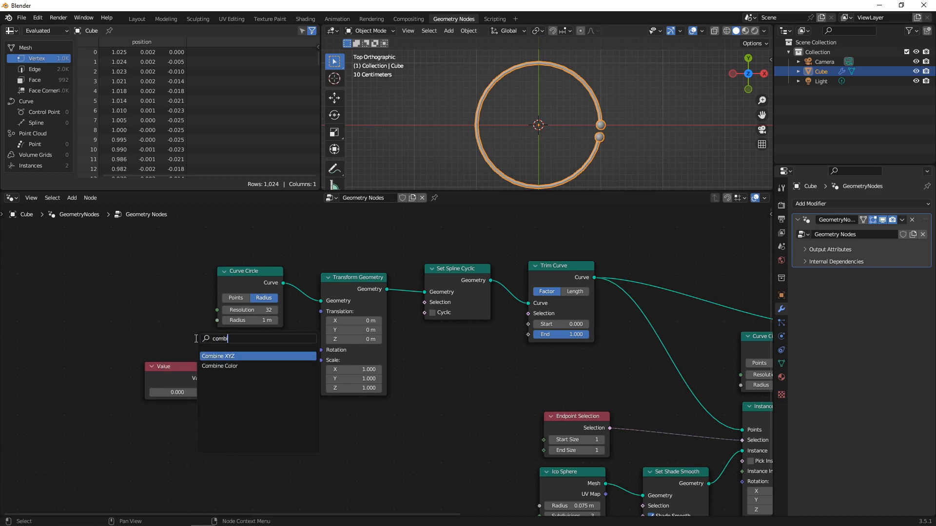
{"action": "key", "text": "Return"}
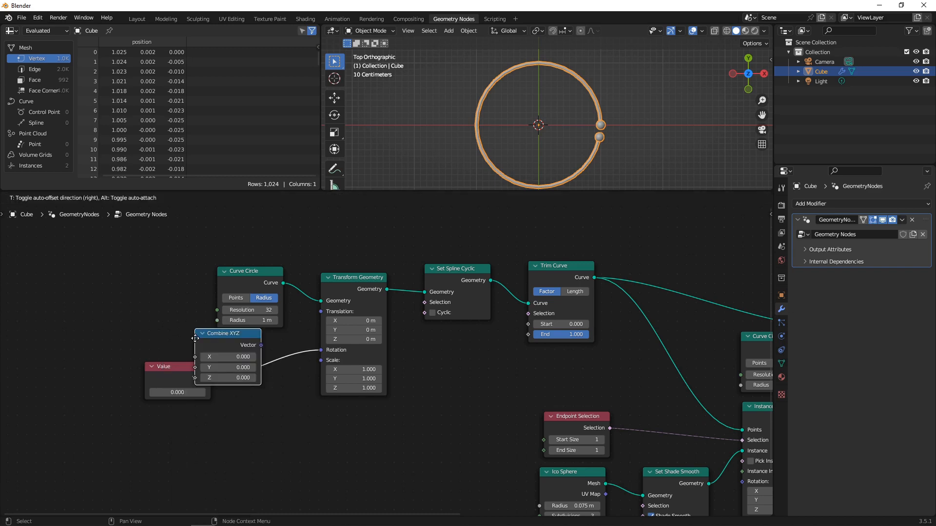
{"action": "left_click", "coordinate": [248, 350]}
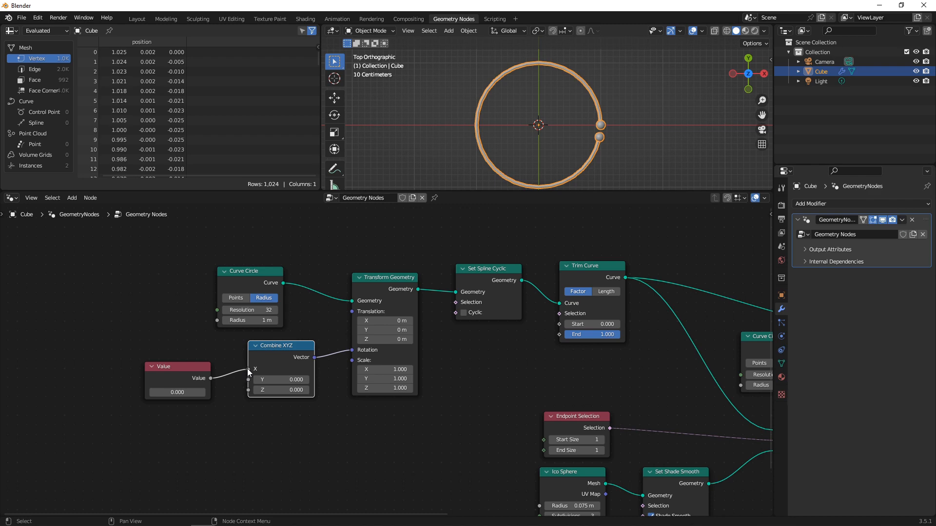
{"action": "left_click_drag", "start_coordinate": [247, 368], "coordinate": [241, 385]}
{"action": "left_click_drag", "start_coordinate": [186, 375], "coordinate": [146, 367]}
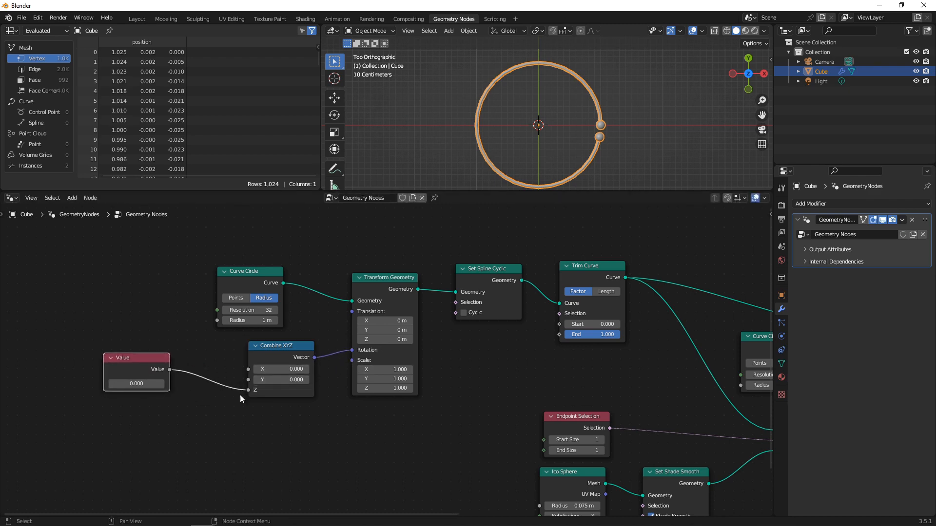
Step: Drive the Value node with the expression #frame
{"action": "left_click", "coordinate": [214, 402]}
{"action": "left_click", "coordinate": [125, 382]}
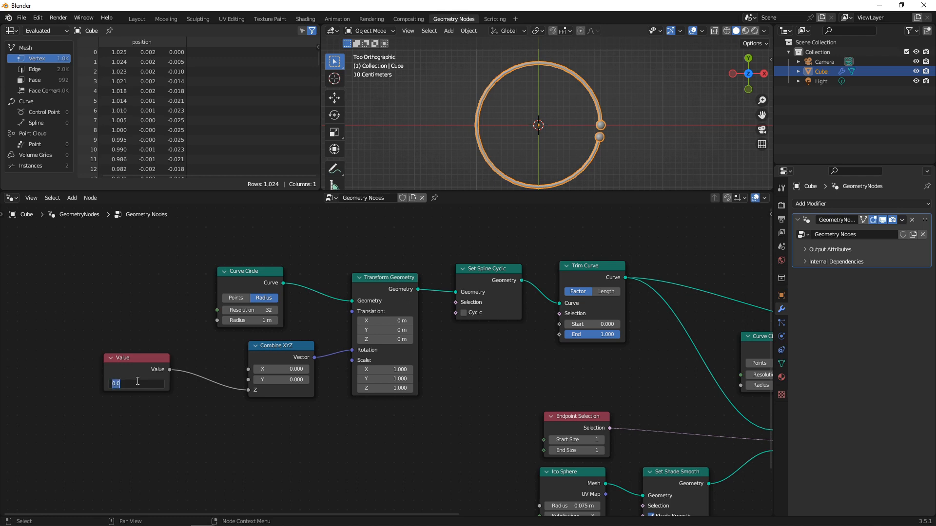
{"action": "type", "text": "#frame"}
{"action": "key", "text": "Return"}
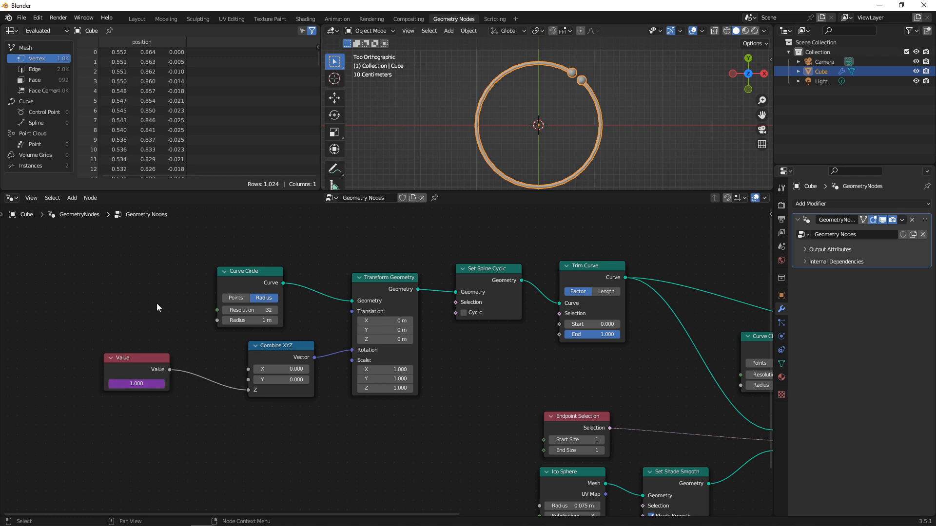
Step: Change the spreadsheet area to a Timeline editor and play the animation
{"action": "left_click", "coordinate": [8, 31]}
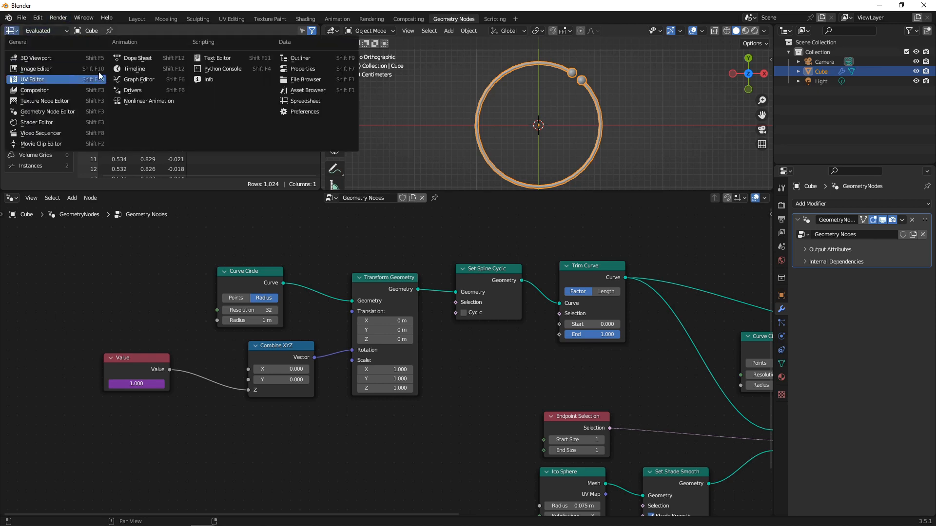
{"action": "left_click", "coordinate": [134, 69]}
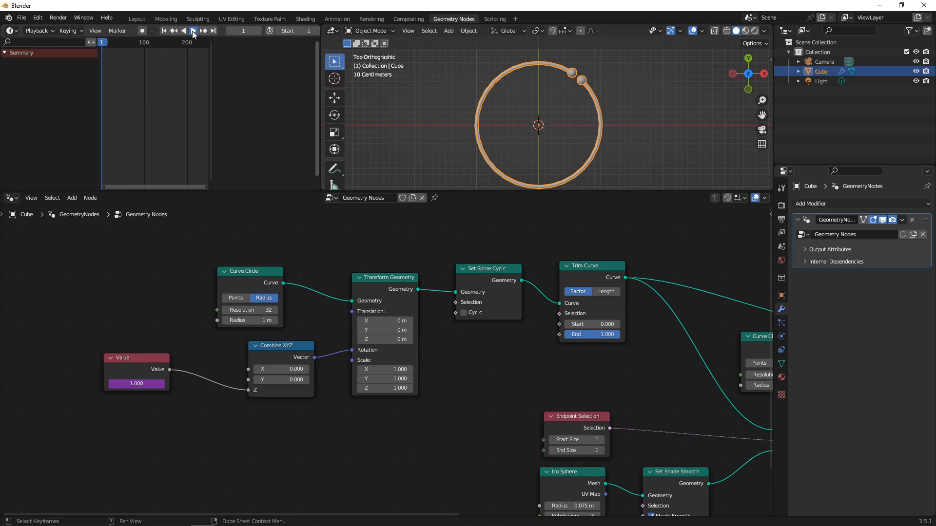
{"action": "key", "text": "space"}
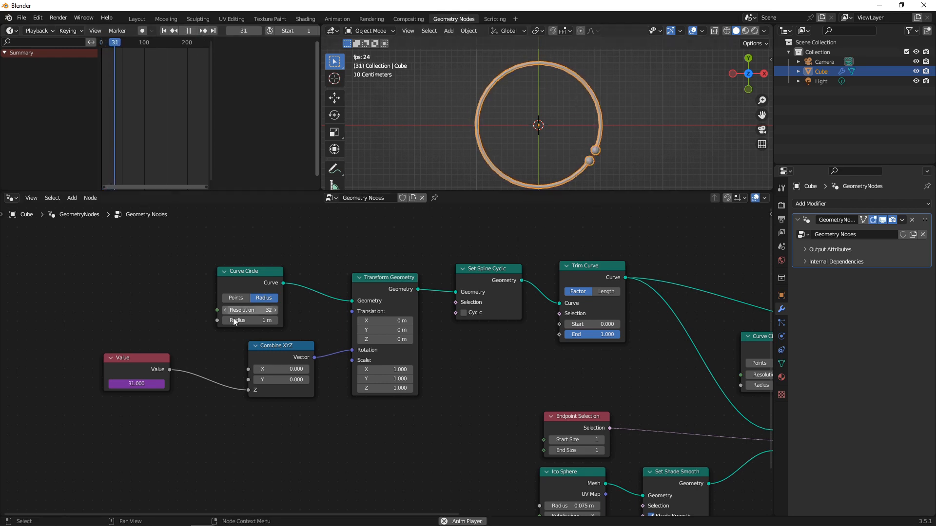
Step: Insert a Math node between the frame-driven Value node and Combine XYZ
{"action": "key", "text": "shift+a"}
{"action": "left_click", "coordinate": [180, 349]}
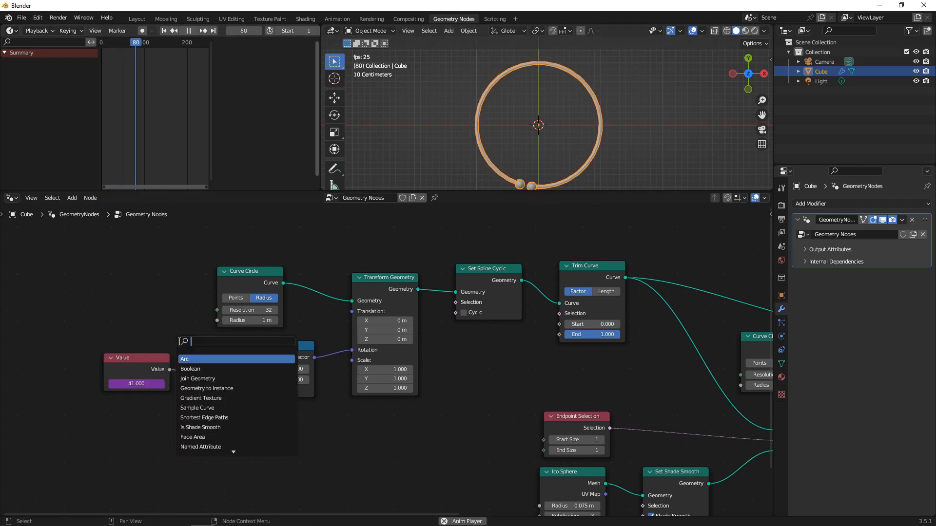
{"action": "type", "text": "add"}
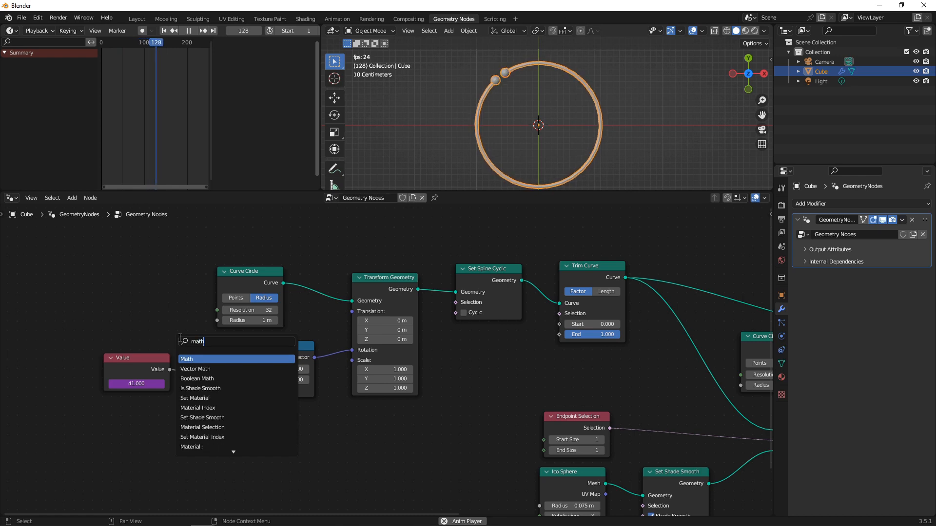
{"action": "key", "text": "Return"}
{"action": "left_click", "coordinate": [213, 337]}
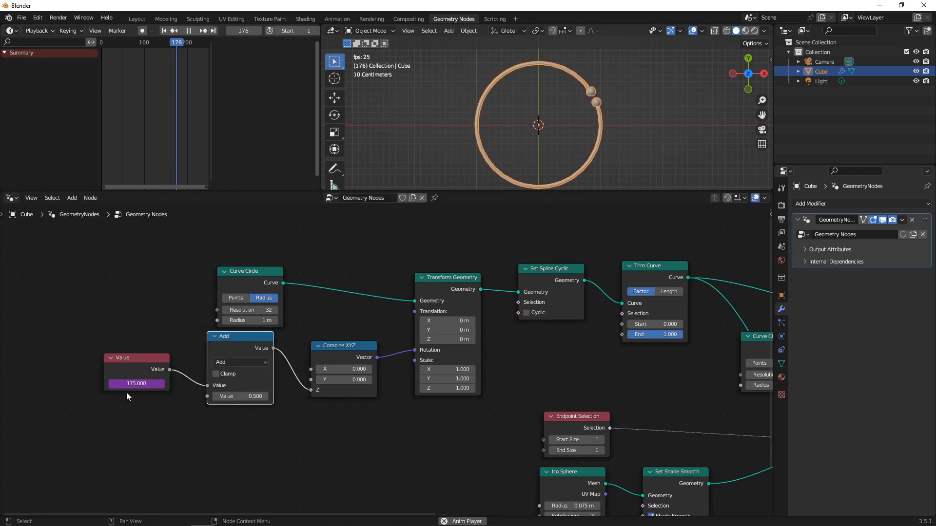
Step: Set the Math node's operation to Multiply with a factor of 0.15 to slow the rotation
{"action": "left_click", "coordinate": [235, 363]}
{"action": "left_click", "coordinate": [226, 409]}
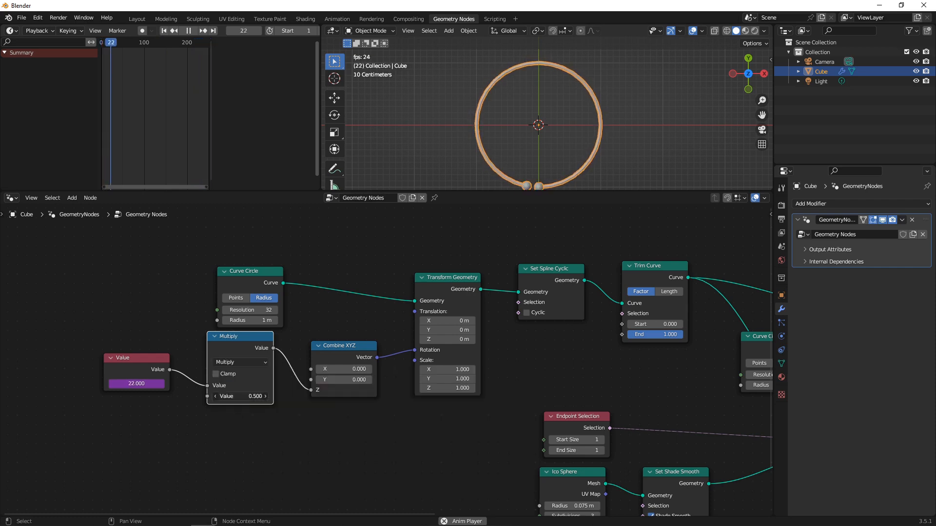
{"action": "left_click", "coordinate": [248, 397]}
{"action": "type", "text": "0."}
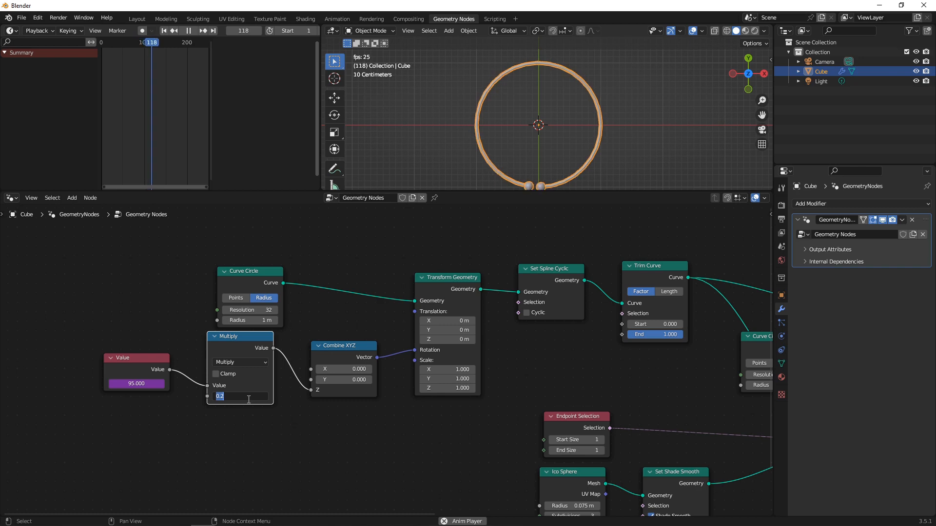
{"action": "type", "text": "15"}
{"action": "key", "text": "Return"}
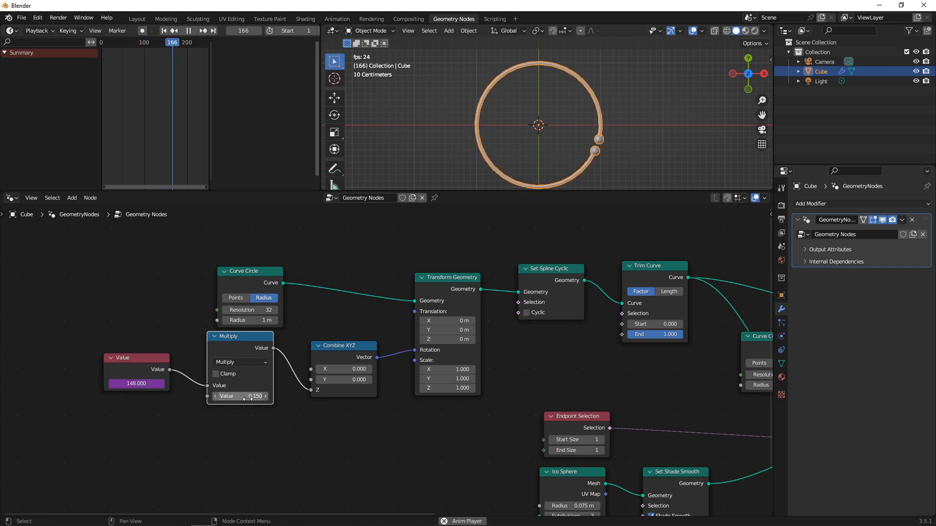
Step: Set the resolution of the main Curve Circle node to 60
{"action": "left_click", "coordinate": [265, 311]}
{"action": "type", "text": "6"}
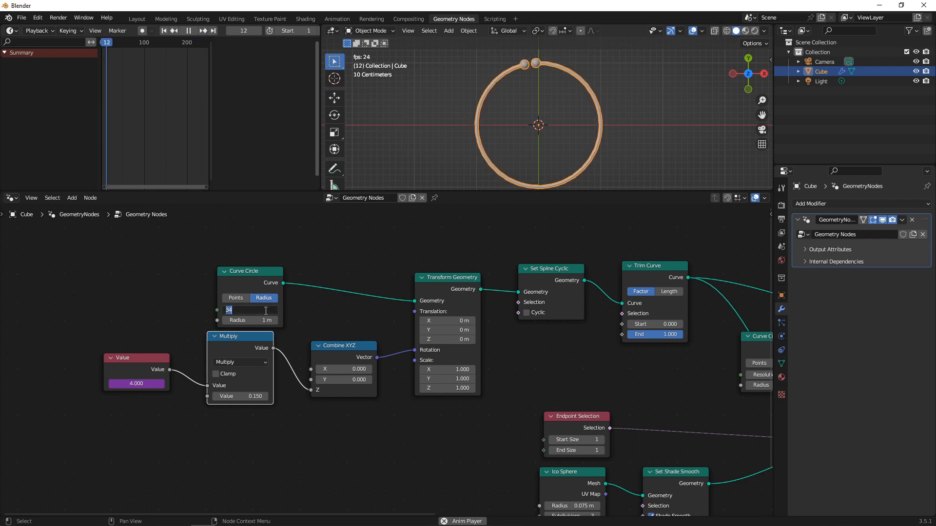
{"action": "type", "text": "0"}
{"action": "key", "text": "Return"}
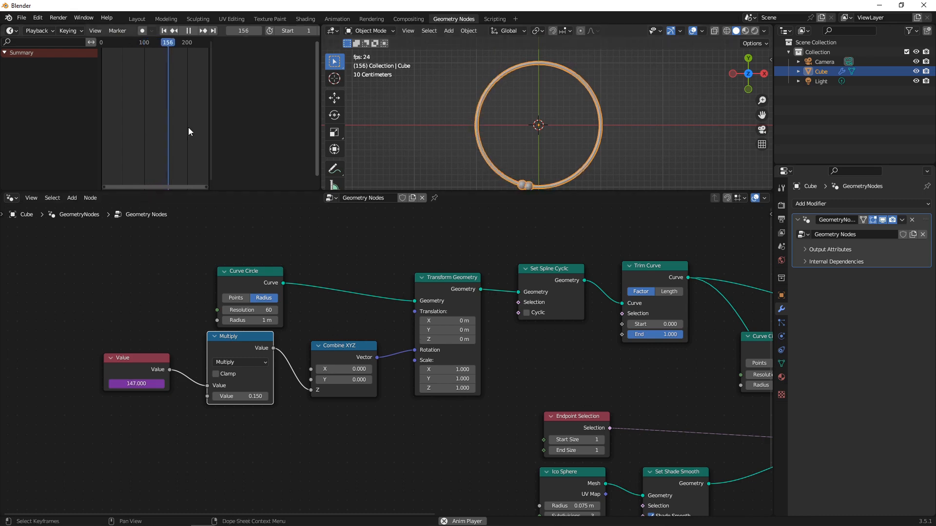
Step: Stop the animation playback and return the playhead to frame 0
{"action": "left_click", "coordinate": [188, 32]}
{"action": "left_click_drag", "start_coordinate": [178, 43], "coordinate": [101, 43]}
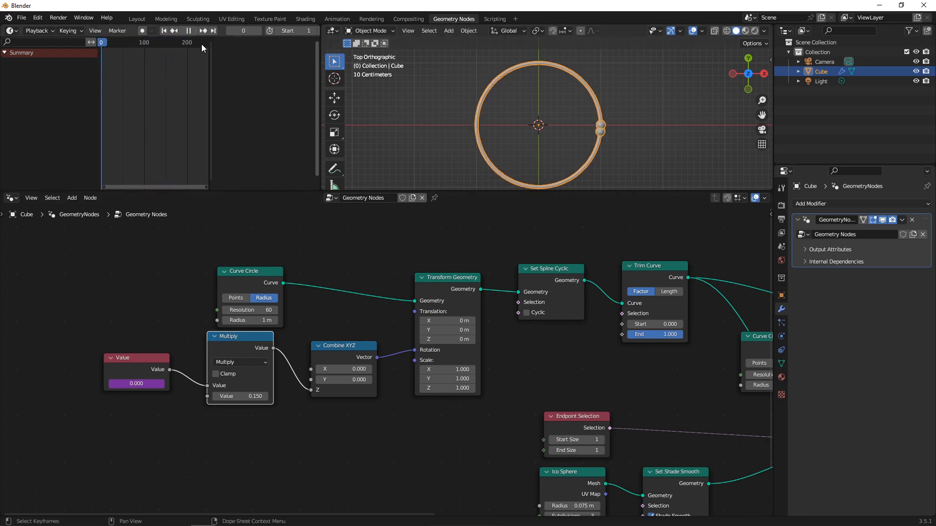
Step: Move all the nodes before Trim Curve upward as a group to free space below them
{"action": "scroll", "coordinate": [597, 337], "scroll_direction": "down", "scroll_amount": 2}
{"action": "middle_click_drag", "start_coordinate": [545, 357], "coordinate": [481, 353]}
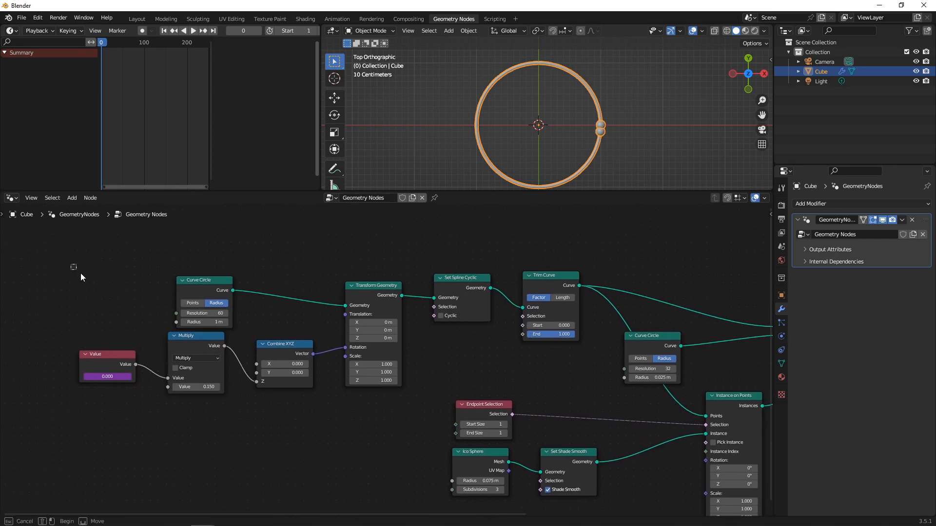
{"action": "left_click_drag", "start_coordinate": [73, 266], "coordinate": [463, 382]}
{"action": "left_click_drag", "start_coordinate": [453, 302], "coordinate": [454, 271]}
{"action": "left_click", "coordinate": [462, 365]}
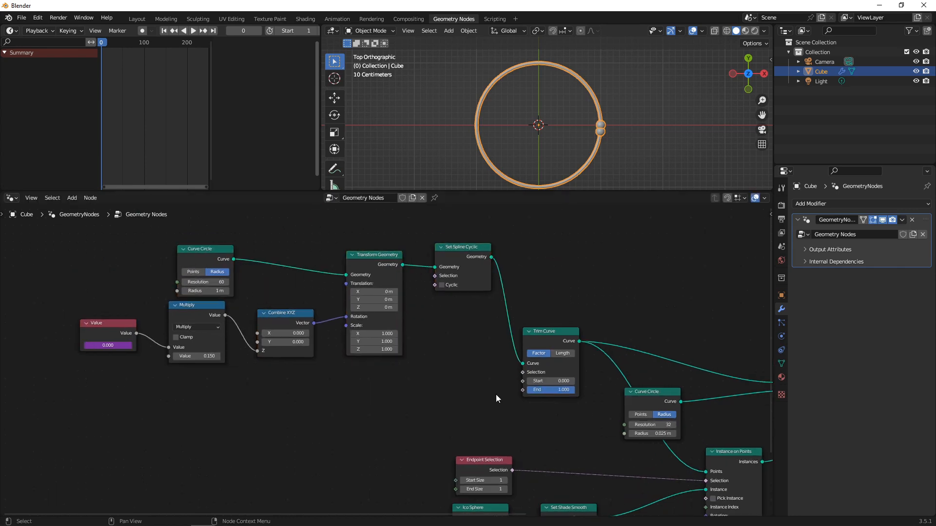
Step: Add a second Value node below Transform Geometry and connect it to the Start input of Trim Curve
{"action": "scroll", "coordinate": [453, 370], "scroll_direction": "up", "scroll_amount": 1}
{"action": "middle_click_drag", "start_coordinate": [446, 378], "coordinate": [414, 378]}
{"action": "key", "text": "shift+a"}
{"action": "left_click", "coordinate": [362, 340]}
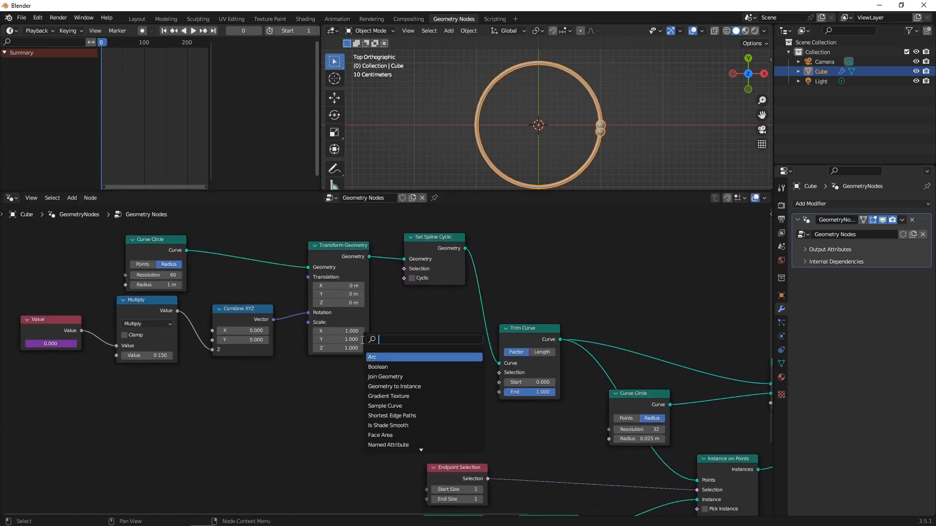
{"action": "type", "text": "value"}
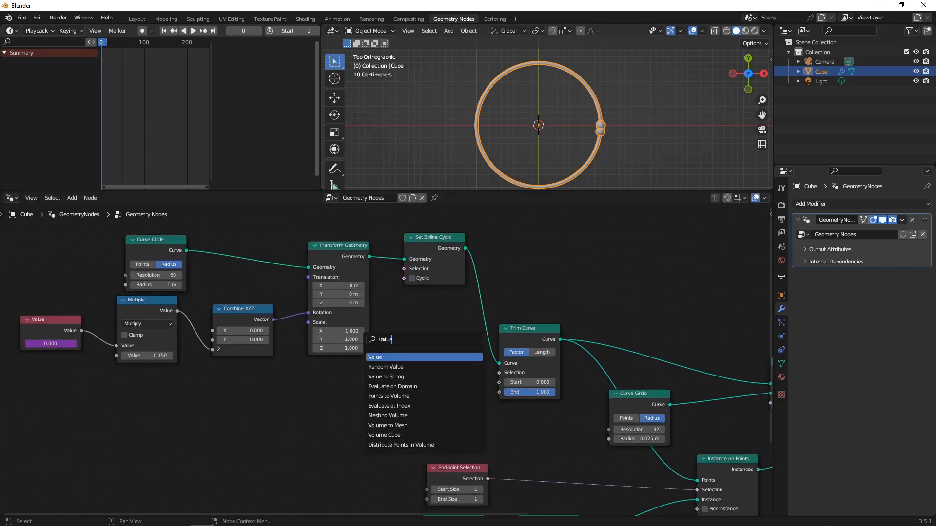
{"action": "key", "text": "Return"}
{"action": "left_click", "coordinate": [308, 415]}
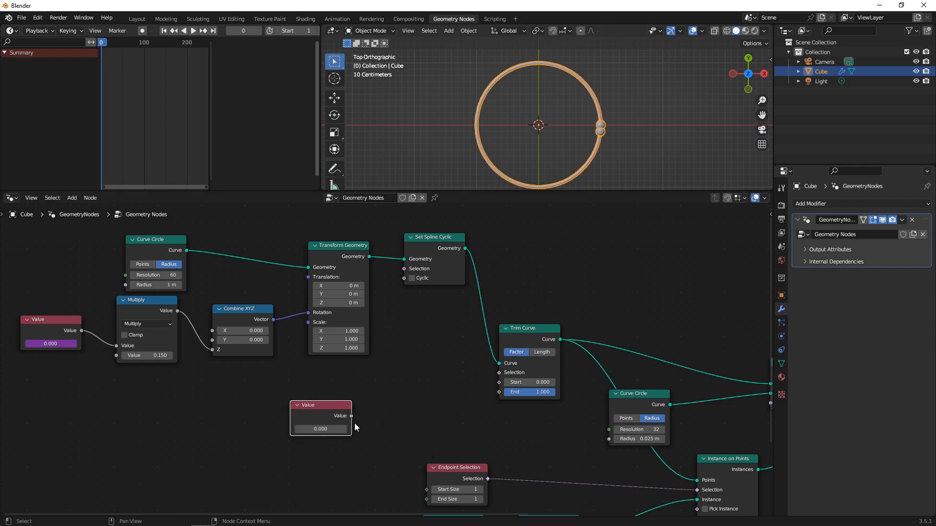
{"action": "left_click_drag", "start_coordinate": [352, 416], "coordinate": [503, 382]}
Step: Test the trim with the new Value node, reset it to 0 and insert a keyframe on it at frame 0
{"action": "mouse_move", "coordinate": [309, 429]}
{"action": "left_mouse_down"}
{"action": "mouse_move", "coordinate": [341, 429]}
{"action": "mouse_move", "coordinate": [300, 429]}
{"action": "mouse_move", "coordinate": [312, 429]}
{"action": "left_mouse_up"}
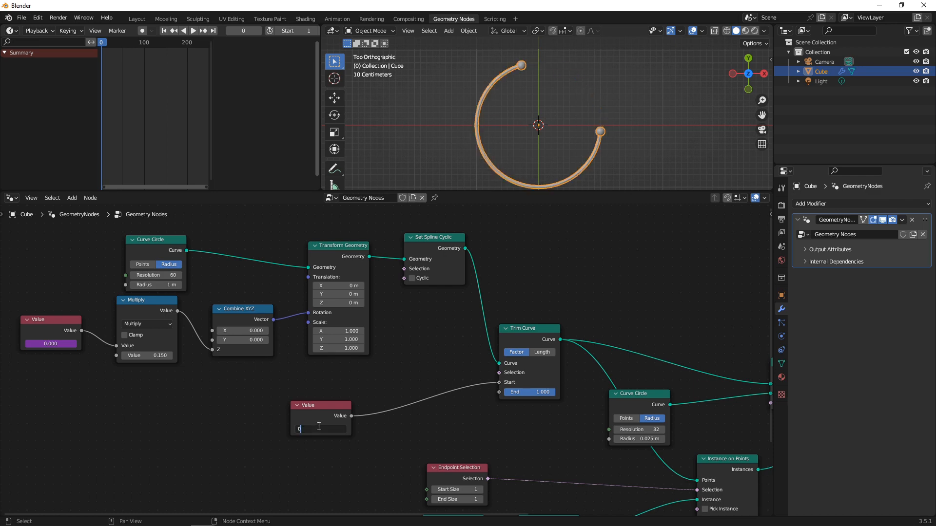
{"action": "key", "text": "Return"}
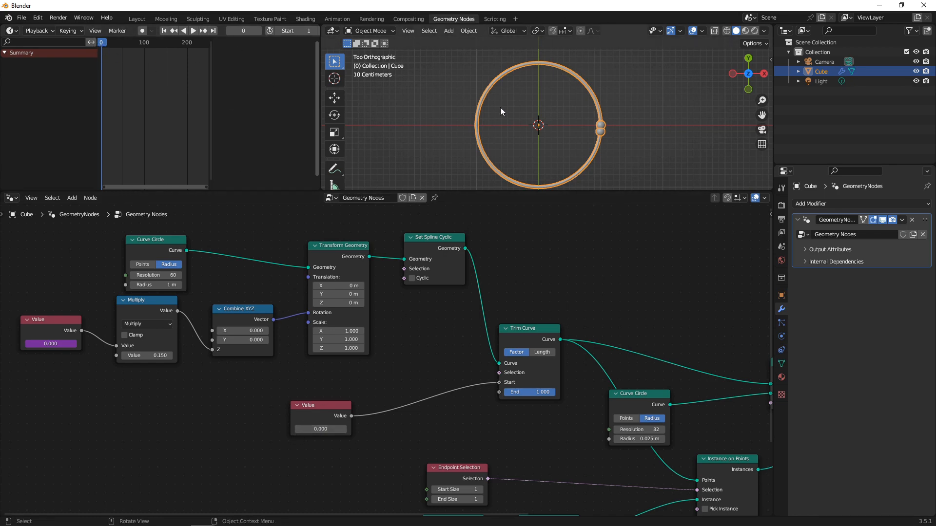
{"action": "left_click", "coordinate": [322, 417]}
{"action": "right_click", "coordinate": [312, 430]}
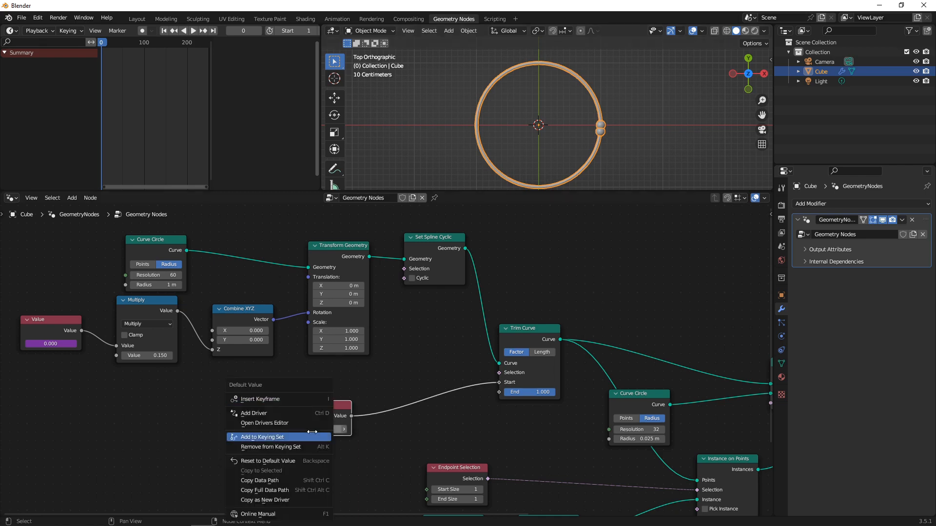
{"action": "left_click", "coordinate": [268, 399]}
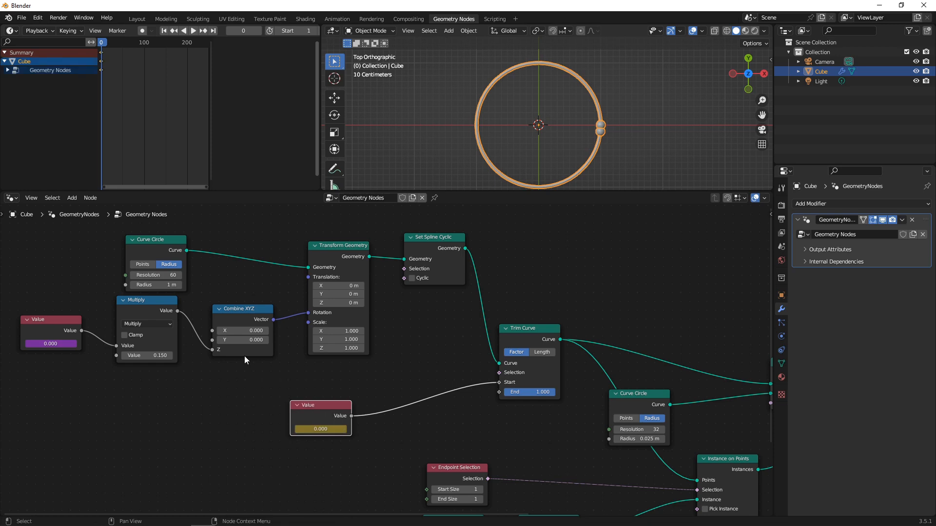
Step: Change the timeline area to a Graph Editor and widen it into the 3D viewport's space
{"action": "left_click", "coordinate": [11, 31]}
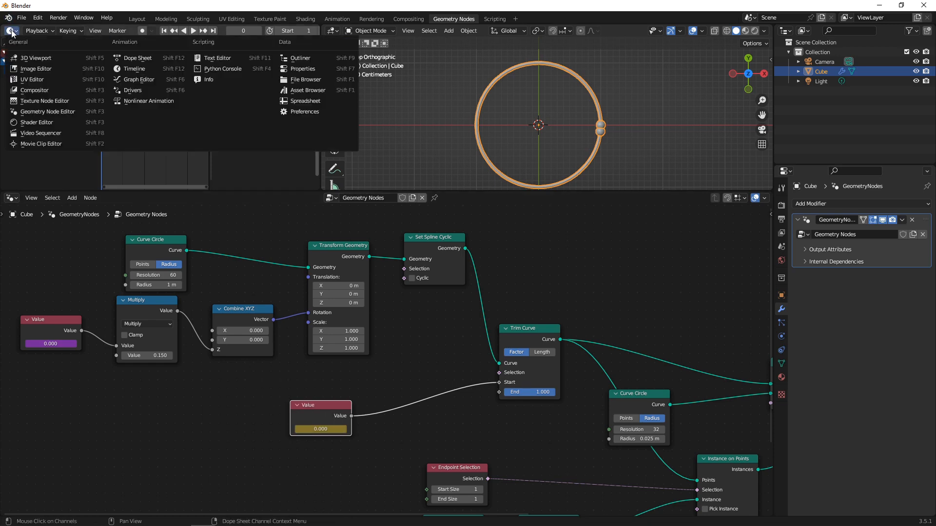
{"action": "left_click", "coordinate": [142, 79]}
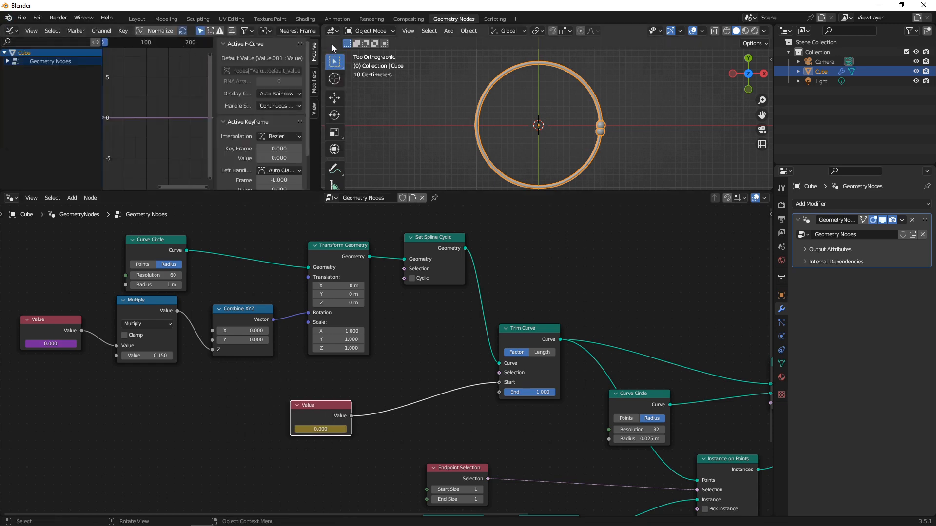
{"action": "left_click_drag", "start_coordinate": [323, 45], "coordinate": [497, 49]}
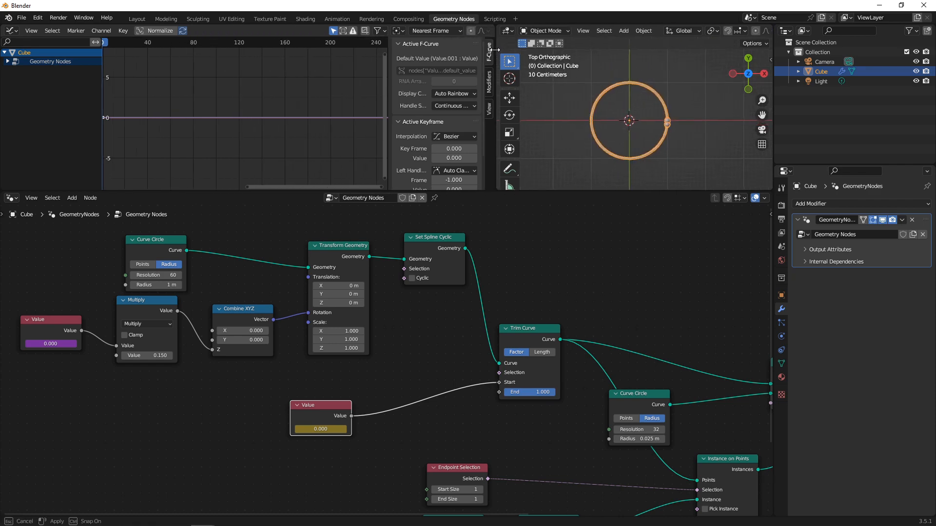
Step: Bake the drums MP3 of the "Dark Side" track (D minor, 130bpm) from its desktop folder to the keyframed F-Curve
{"action": "left_click", "coordinate": [123, 31]}
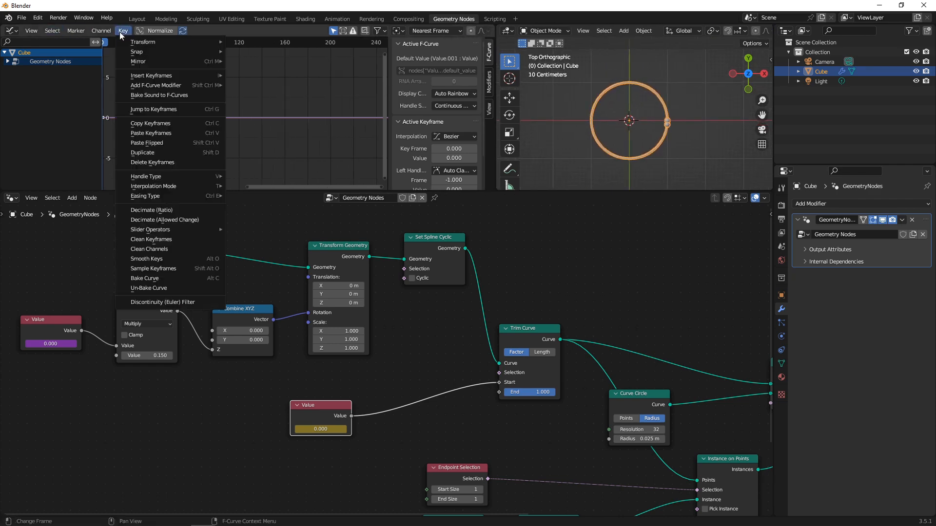
{"action": "left_click", "coordinate": [172, 96]}
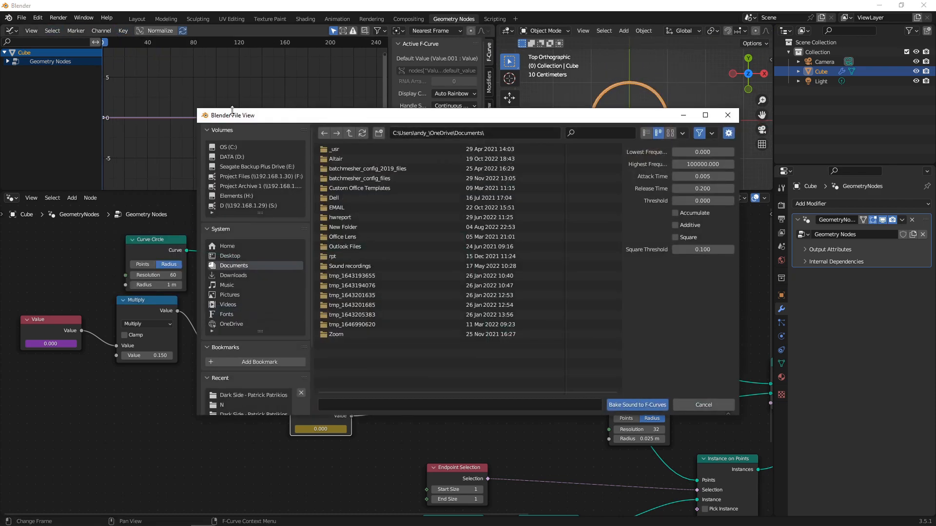
{"action": "left_click", "coordinate": [225, 257]}
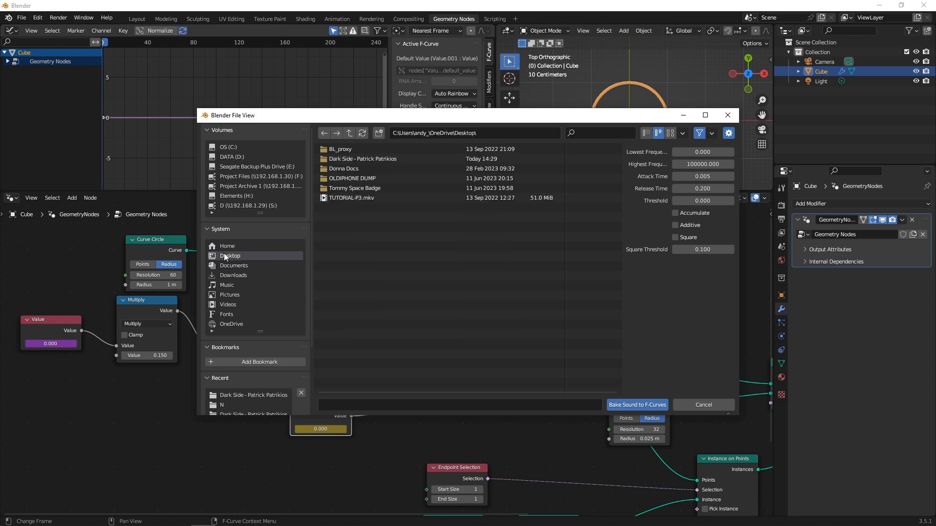
{"action": "double_click", "coordinate": [355, 159]}
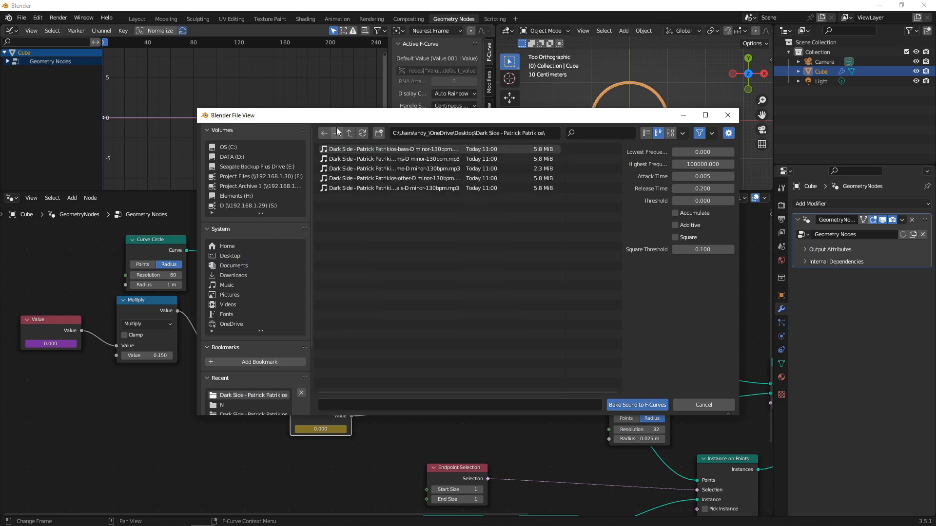
{"action": "left_click", "coordinate": [383, 159]}
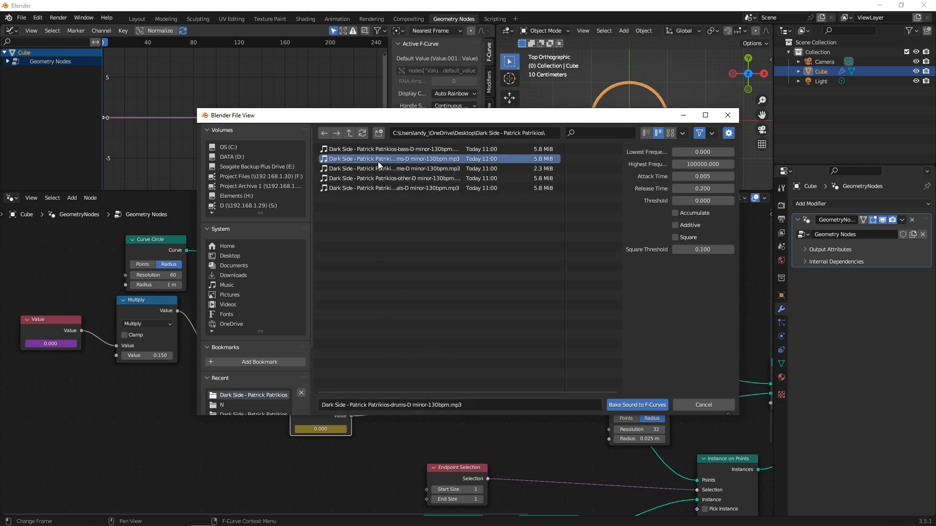
{"action": "double_click", "coordinate": [378, 161]}
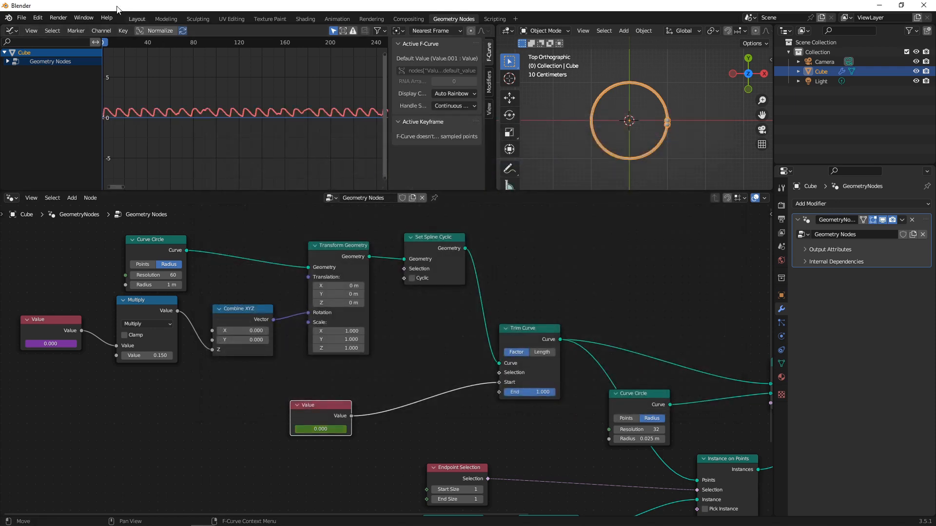
Step: Add an Envelope modifier to the baked F-Curve
{"action": "scroll", "coordinate": [144, 108], "scroll_direction": "up", "scroll_amount": 1}
{"action": "scroll", "coordinate": [142, 107], "scroll_direction": "up", "scroll_amount": 4}
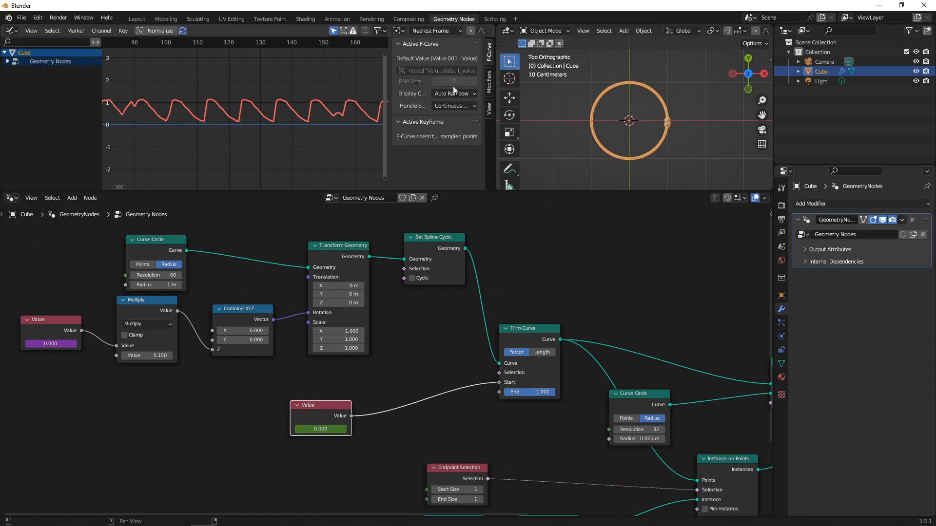
{"action": "left_click", "coordinate": [489, 80]}
{"action": "left_click", "coordinate": [426, 43]}
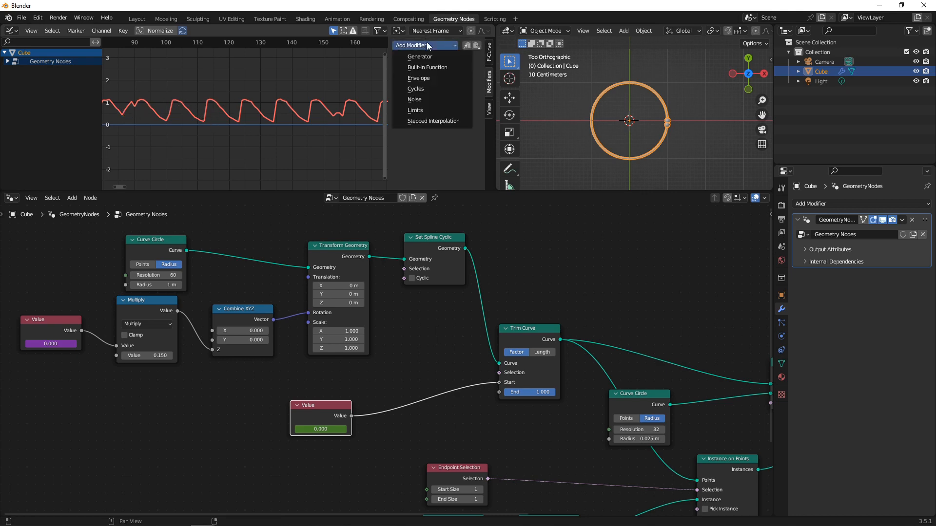
{"action": "left_click", "coordinate": [426, 78]}
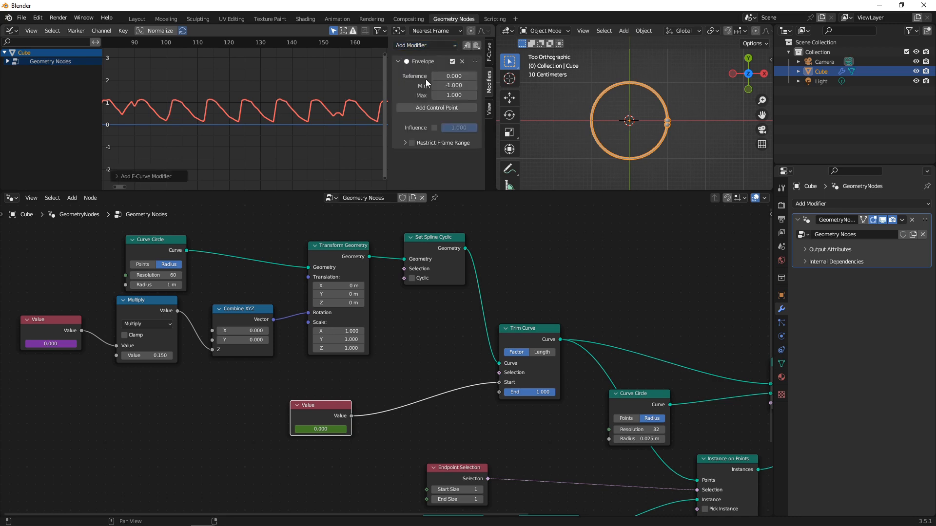
Step: Add an envelope control point with a maximum of 0.6 and set the Reference value to -0.200
{"action": "left_click", "coordinate": [436, 108]}
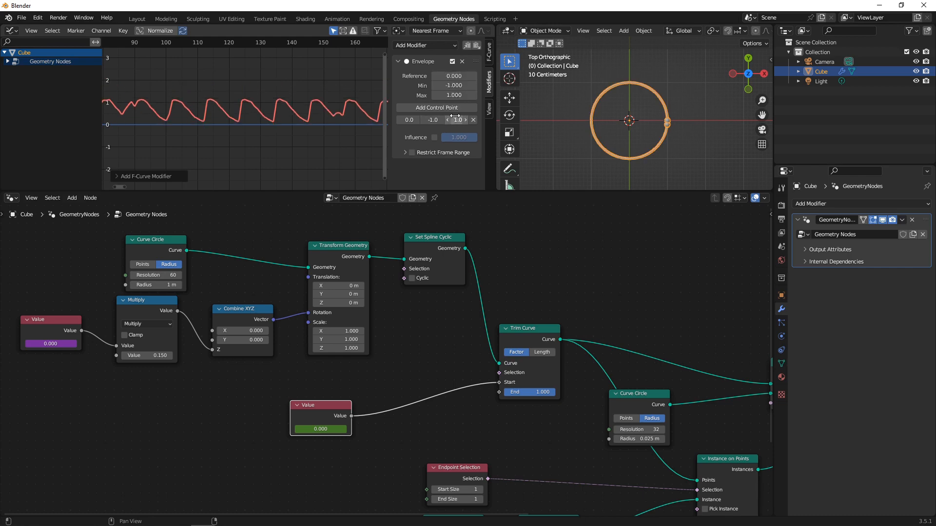
{"action": "left_click_drag", "start_coordinate": [458, 120], "coordinate": [438, 120]}
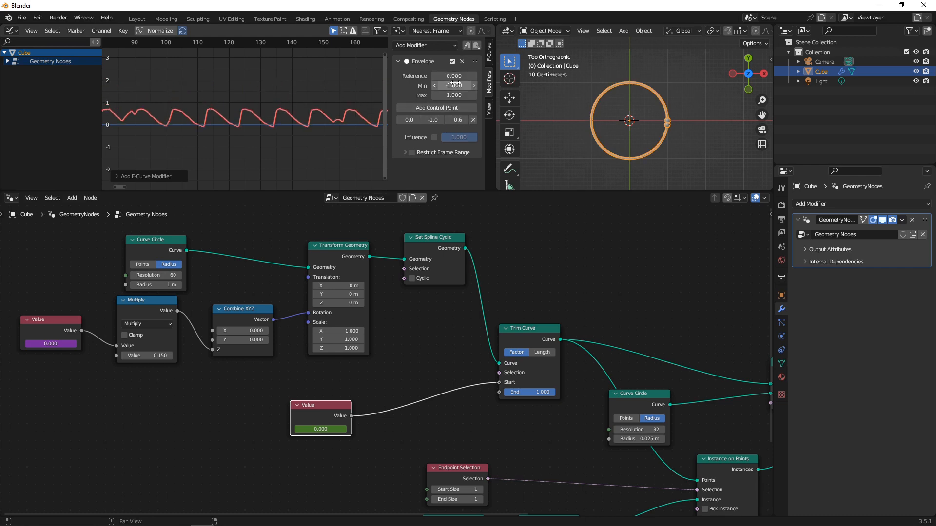
{"action": "mouse_move", "coordinate": [454, 76]}
{"action": "left_mouse_down"}
{"action": "mouse_move", "coordinate": [476, 76]}
{"action": "mouse_move", "coordinate": [444, 76]}
{"action": "left_mouse_up"}
Step: Examine the peaks and low points of the modified F-Curve along the timeline, especially from frame 0 onward
{"action": "scroll", "coordinate": [253, 104], "scroll_direction": "down", "scroll_amount": 9}
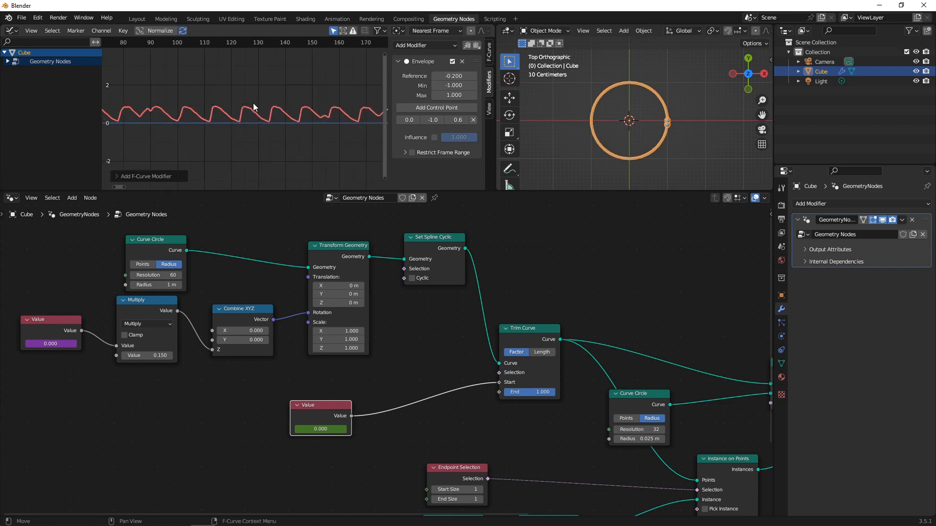
{"action": "middle_click_drag", "start_coordinate": [278, 98], "coordinate": [324, 108]}
{"action": "scroll", "coordinate": [278, 116], "scroll_direction": "up", "scroll_amount": 3}
{"action": "scroll", "coordinate": [309, 105], "scroll_direction": "up", "scroll_amount": 5}
{"action": "scroll", "coordinate": [273, 108], "scroll_direction": "down", "scroll_amount": 4}
{"action": "middle_click_drag", "start_coordinate": [130, 96], "coordinate": [321, 92]}
{"action": "scroll", "coordinate": [163, 98], "scroll_direction": "up", "scroll_amount": 9}
{"action": "middle_click_drag", "start_coordinate": [166, 101], "coordinate": [345, 112]}
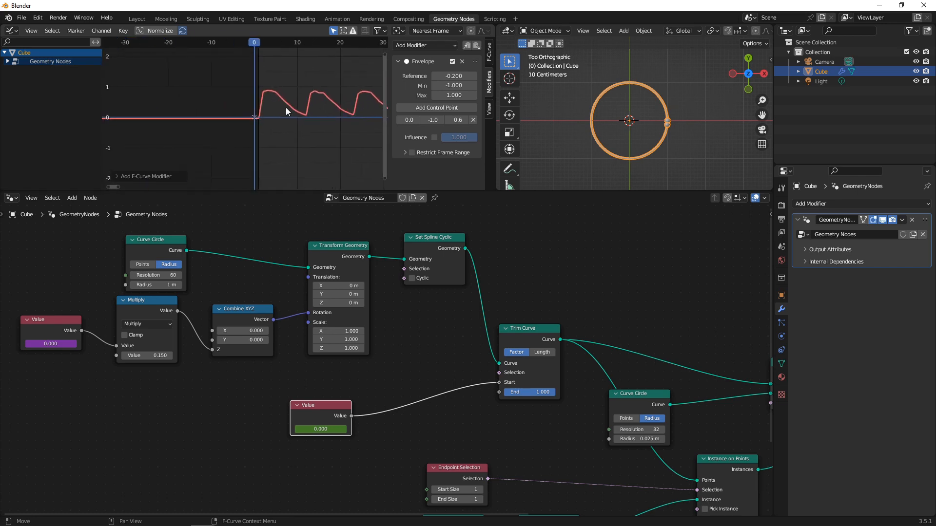
{"action": "scroll", "coordinate": [285, 108], "scroll_direction": "up", "scroll_amount": 8}
{"action": "scroll", "coordinate": [290, 100], "scroll_direction": "down", "scroll_amount": 6}
{"action": "middle_click_drag", "start_coordinate": [277, 99], "coordinate": [154, 106]}
{"action": "scroll", "coordinate": [258, 98], "scroll_direction": "down", "scroll_amount": 3}
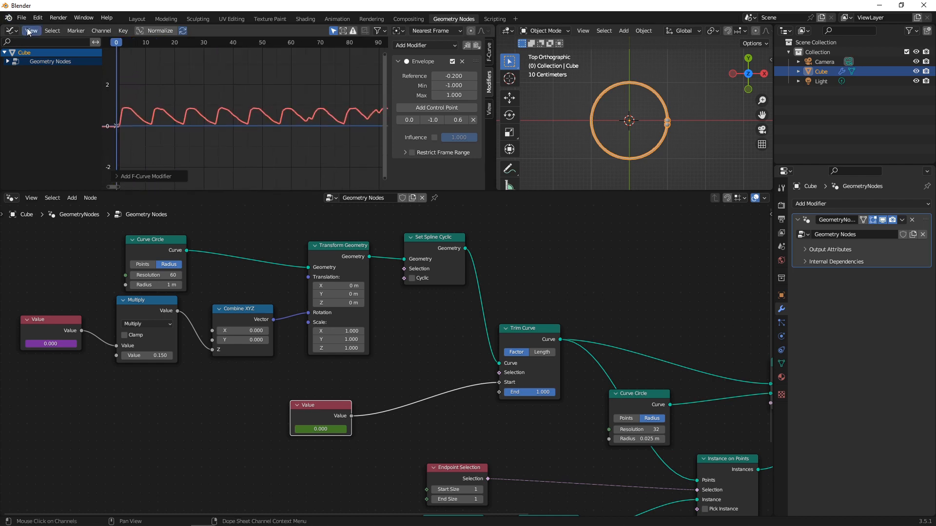
Step: Switch the Graph Editor area to the Timeline and play the animation
{"action": "left_click", "coordinate": [11, 30]}
{"action": "left_click", "coordinate": [139, 80]}
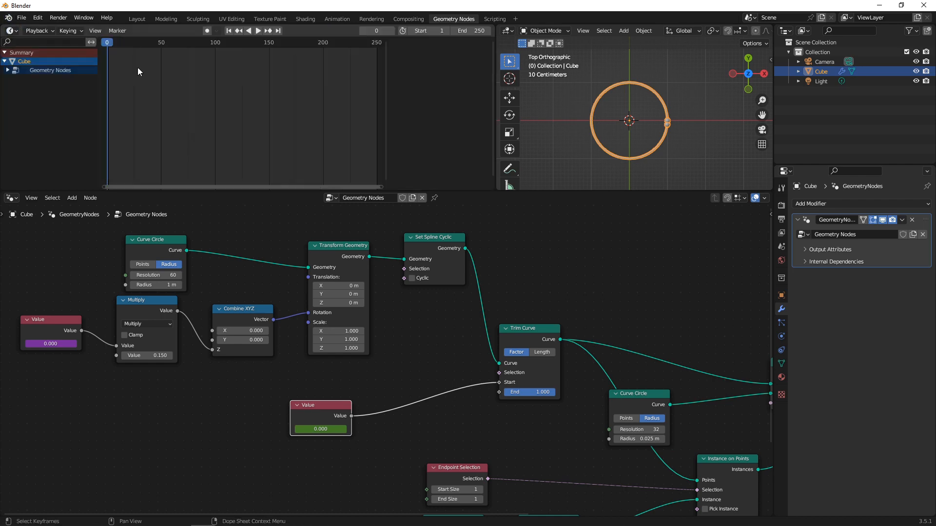
{"action": "left_click", "coordinate": [257, 31]}
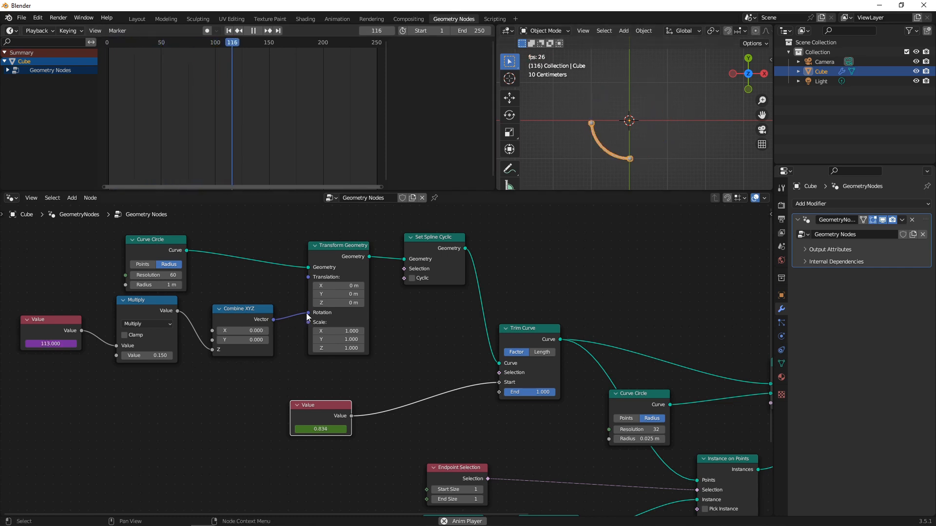
Step: Preview the trimming without rotation by unlinking Combine XYZ from the Transform Geometry node's Rotation, stop playback and restore the link
{"action": "left_click_drag", "start_coordinate": [308, 312], "coordinate": [283, 293]}
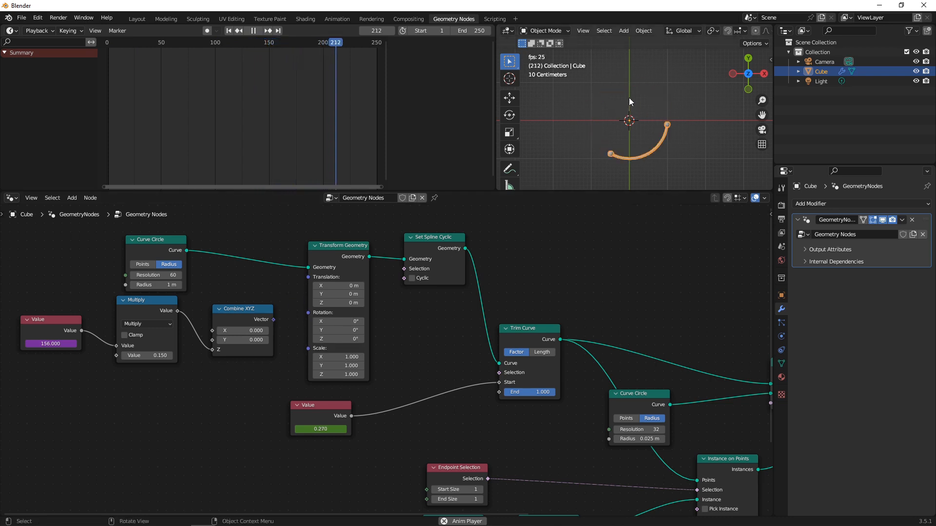
{"action": "left_click", "coordinate": [250, 30]}
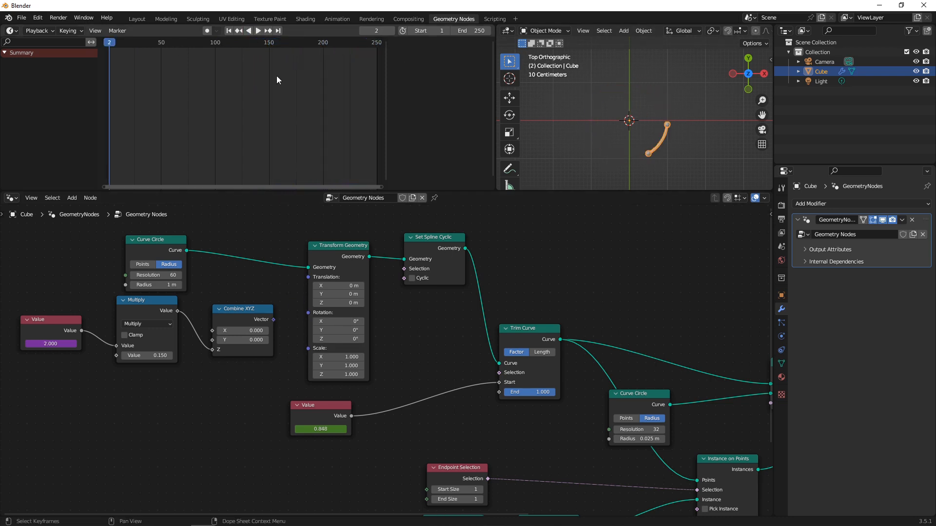
{"action": "left_click_drag", "start_coordinate": [275, 321], "coordinate": [314, 314]}
Step: Insert a Math node on the link between the audio-driven Value node and Trim Curve's Start input
{"action": "scroll", "coordinate": [439, 414], "scroll_direction": "up", "scroll_amount": 3}
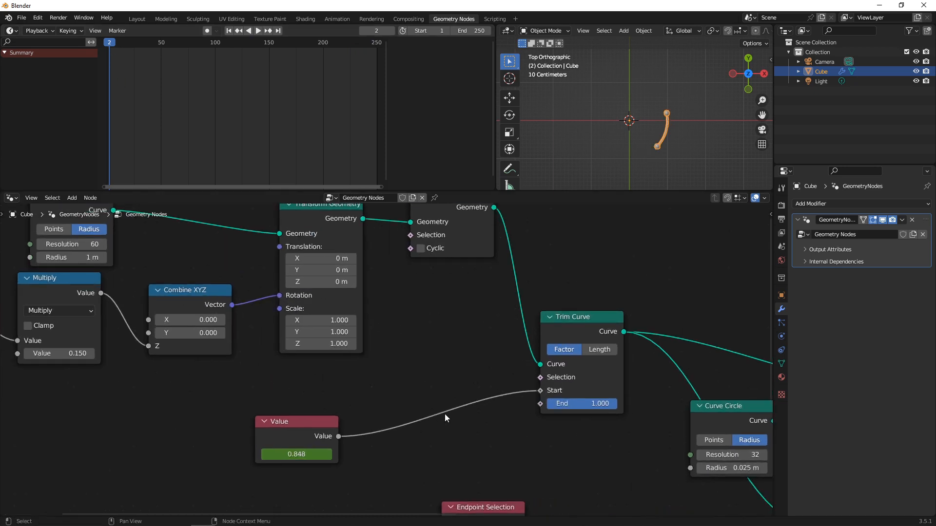
{"action": "key", "text": "shift+a"}
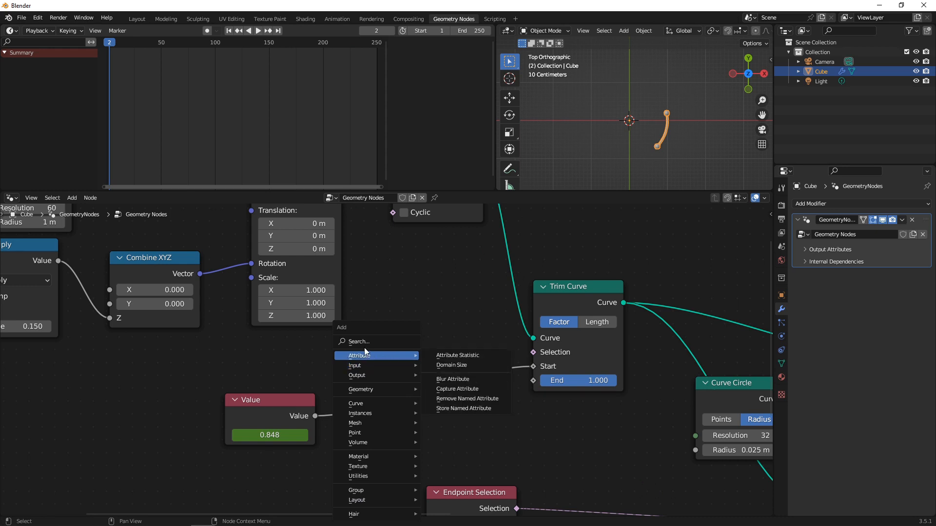
{"action": "left_click", "coordinate": [363, 343]}
{"action": "type", "text": "add"}
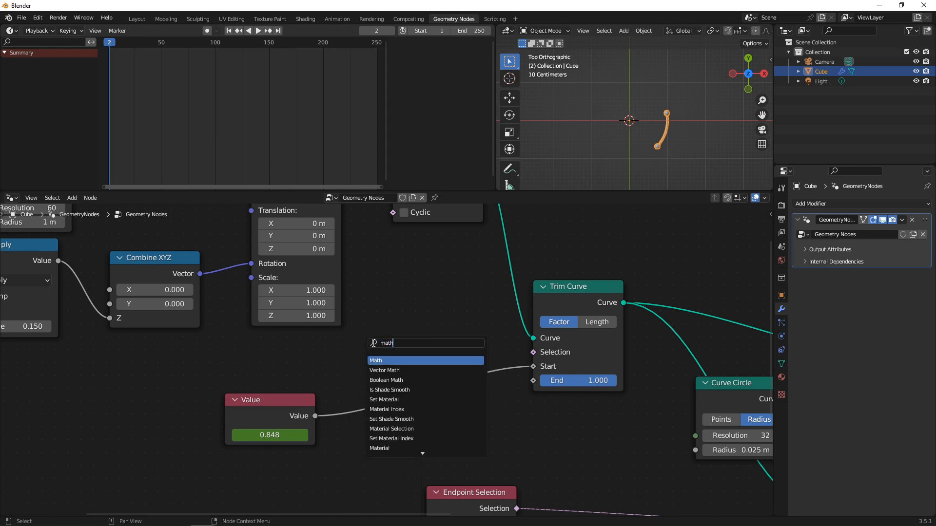
{"action": "key", "text": "Return"}
{"action": "left_click", "coordinate": [376, 374]}
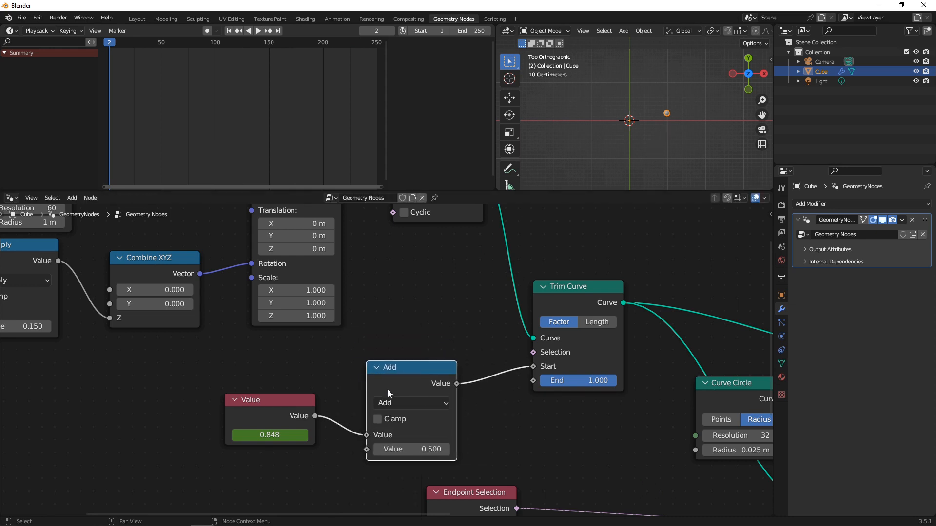
Step: Set the new Math node to Divide and move it with its Value node farther away from Trim Curve
{"action": "left_click", "coordinate": [388, 403]}
{"action": "left_click", "coordinate": [418, 279]}
{"action": "left_click_drag", "start_coordinate": [395, 369], "coordinate": [368, 360]}
{"action": "left_click_drag", "start_coordinate": [162, 382], "coordinate": [387, 441]}
{"action": "left_click_drag", "start_coordinate": [382, 370], "coordinate": [259, 371]}
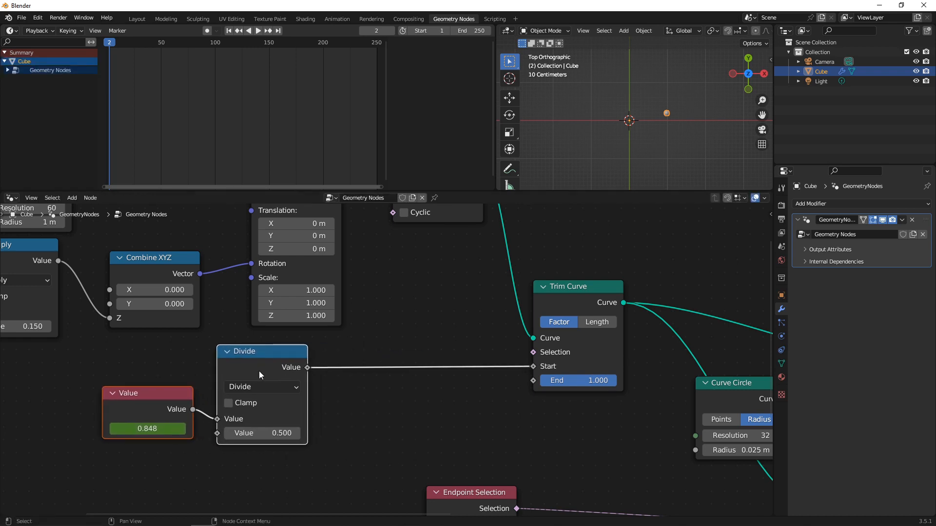
Step: Change the Math node's operation to Multiply while the animation plays, and stop playback after checking the trimming
{"action": "left_click", "coordinate": [259, 31]}
{"action": "left_click", "coordinate": [282, 385]}
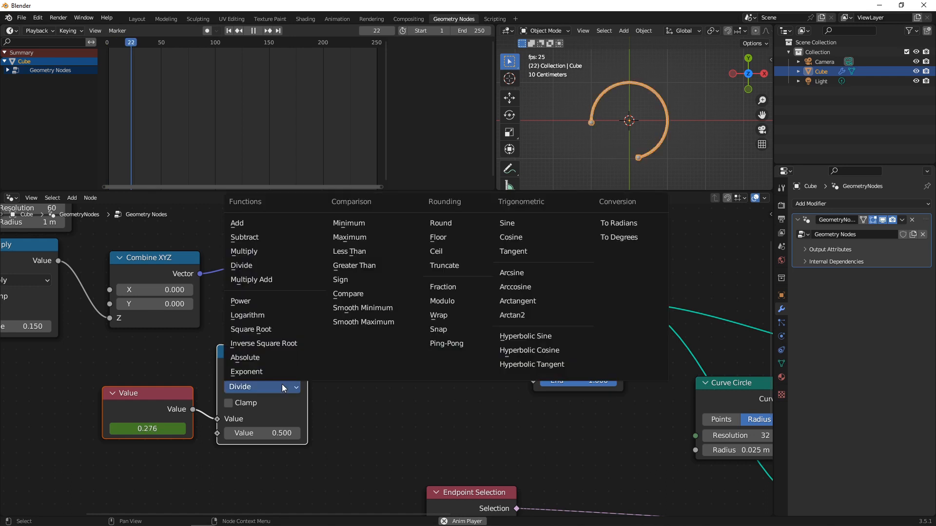
{"action": "left_click", "coordinate": [245, 252]}
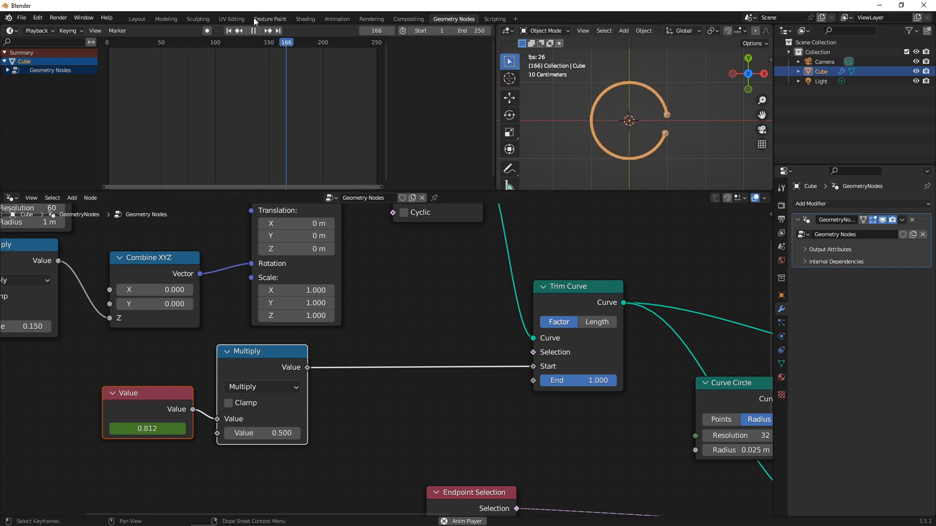
{"action": "left_click", "coordinate": [253, 30]}
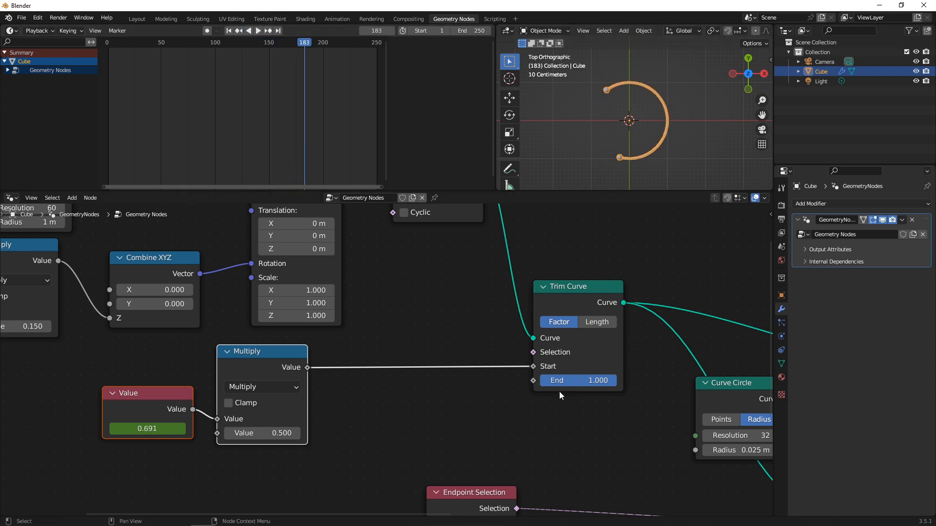
Step: Duplicate the Multiply node feeding Trim Curve's Start and place the copy beside it, keeping the Multiply operation
{"action": "left_click", "coordinate": [258, 357]}
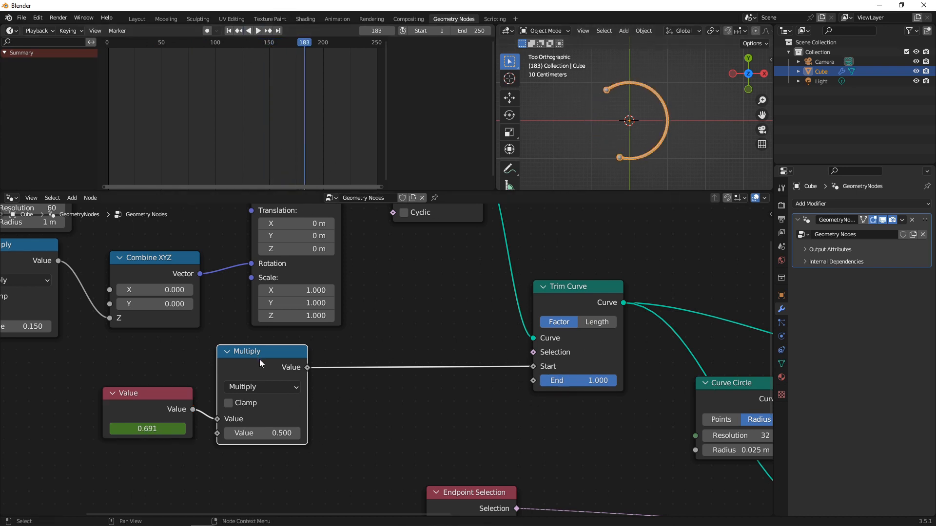
{"action": "key", "text": "shift+d"}
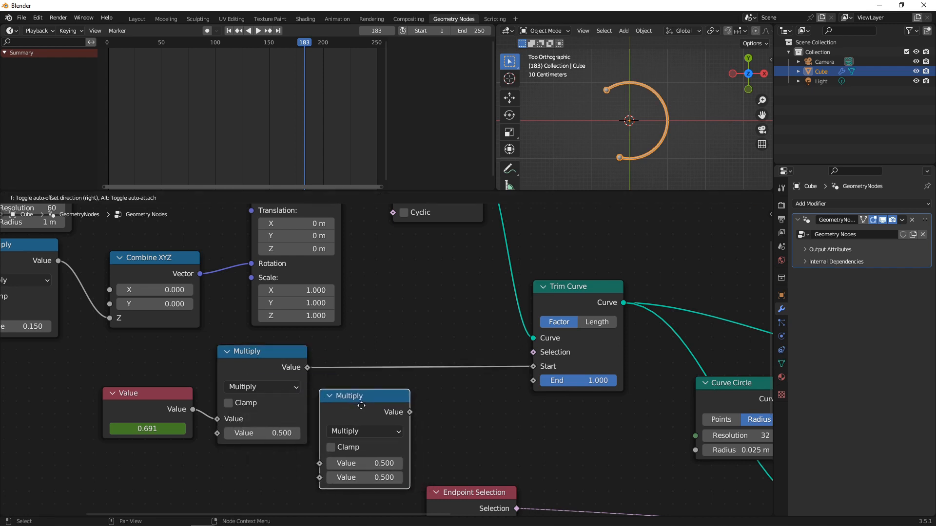
{"action": "left_click", "coordinate": [365, 403]}
{"action": "left_click_drag", "start_coordinate": [365, 404], "coordinate": [392, 390]}
{"action": "left_click", "coordinate": [392, 417]}
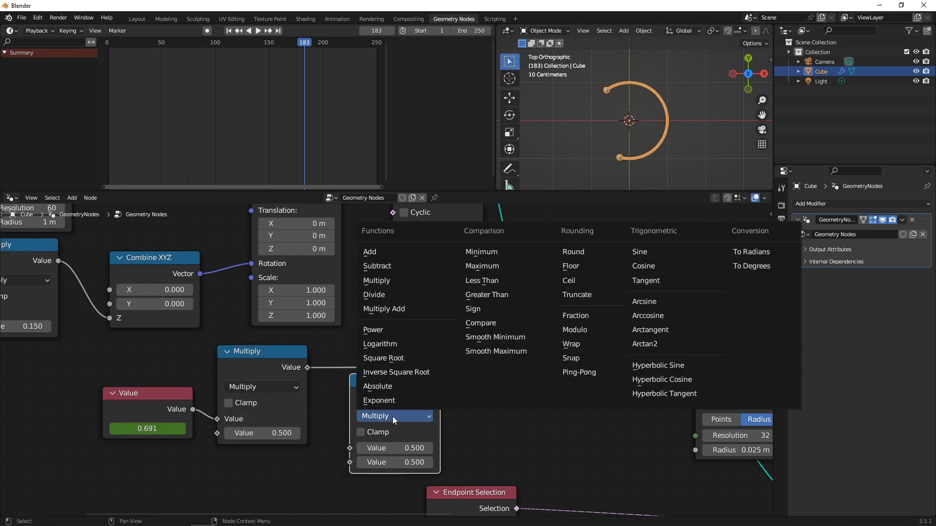
{"action": "left_click", "coordinate": [392, 417]}
Step: Link the first Multiply node's output to the duplicate's upper value and set its other value to -1
{"action": "left_click_drag", "start_coordinate": [307, 367], "coordinate": [329, 373]}
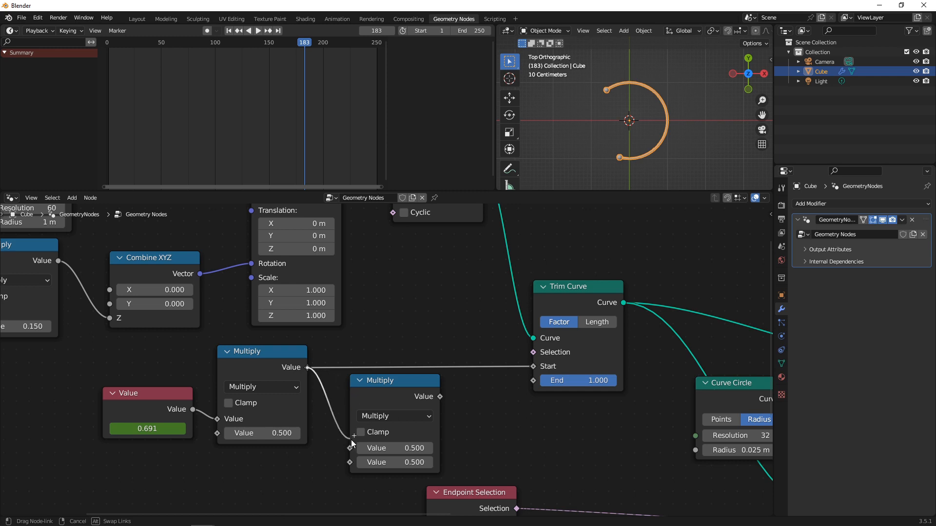
{"action": "left_click_drag", "start_coordinate": [352, 443], "coordinate": [355, 446]}
{"action": "left_click", "coordinate": [392, 462]}
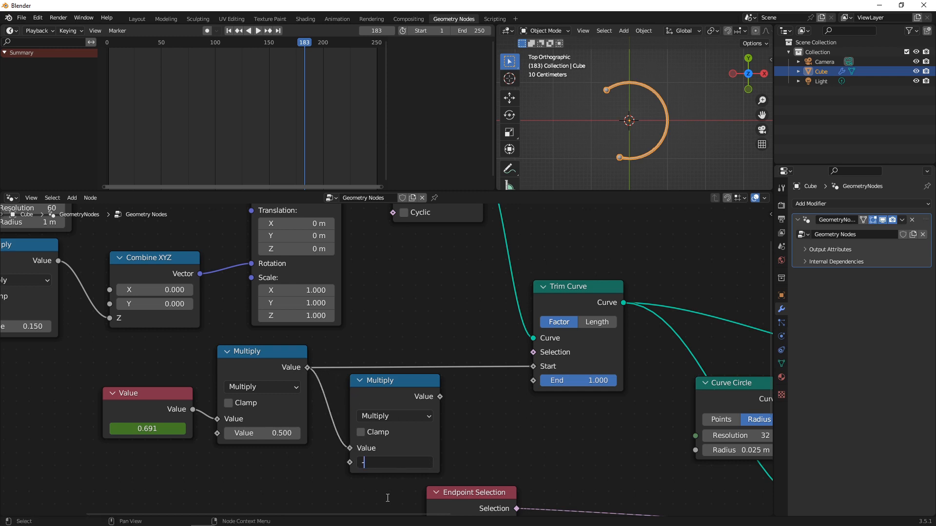
{"action": "key", "text": "Return"}
{"action": "scroll", "coordinate": [402, 440], "scroll_direction": "up", "scroll_amount": 1}
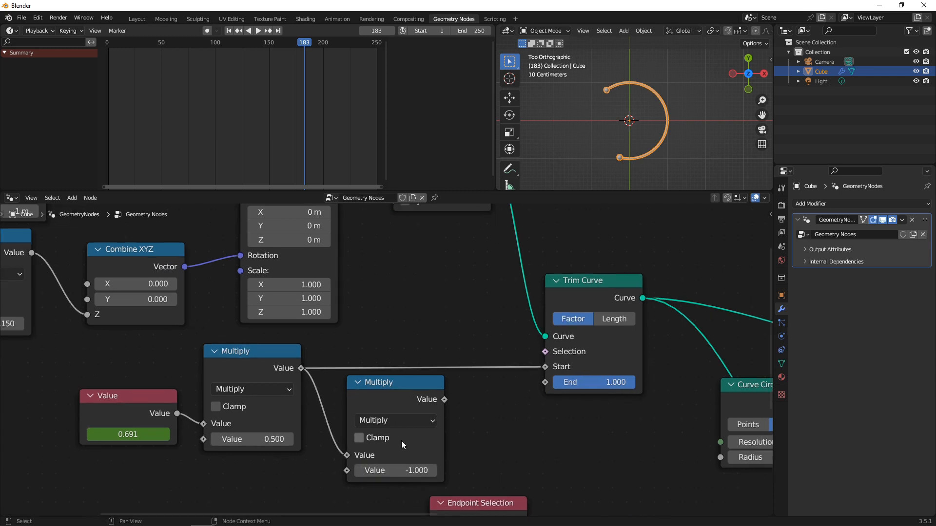
Step: Go to frame 70 and place a Math node set to Add beside the -1 Multiply node
{"action": "scroll", "coordinate": [481, 425], "scroll_direction": "down", "scroll_amount": 2}
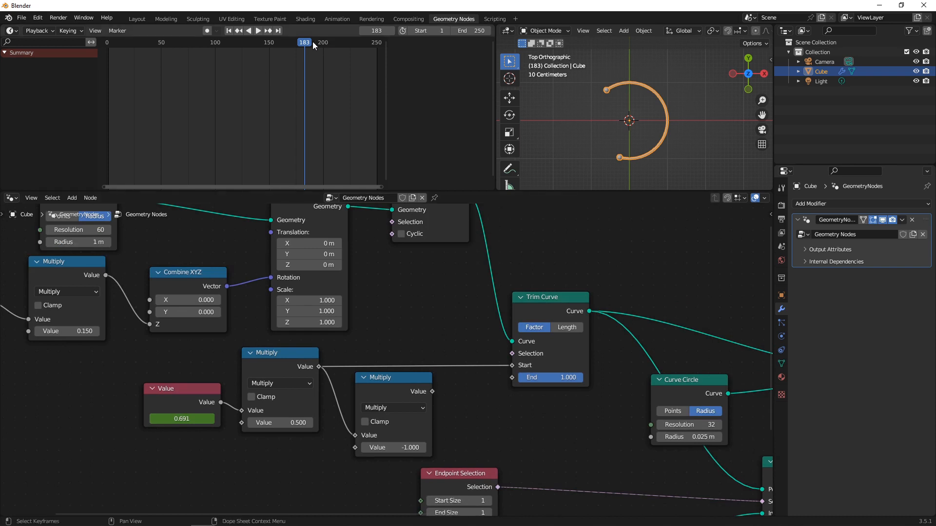
{"action": "left_click_drag", "start_coordinate": [312, 42], "coordinate": [183, 32]}
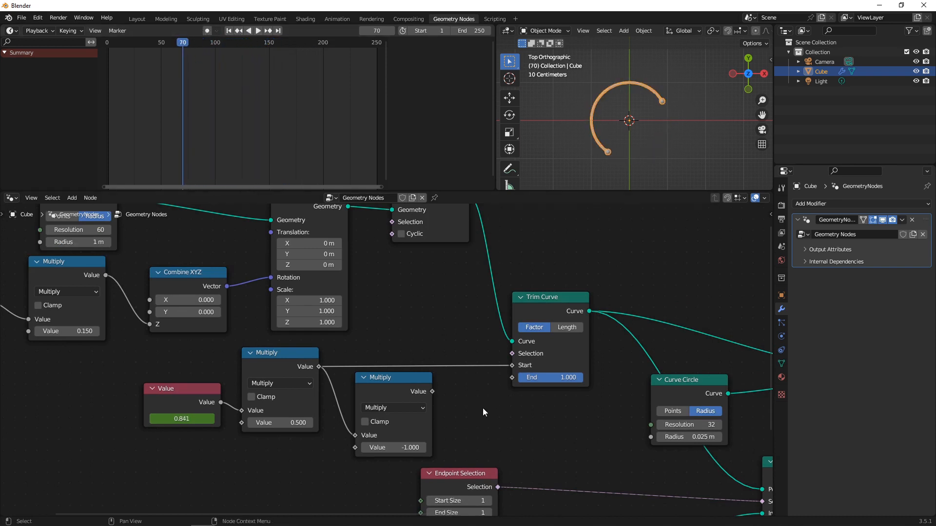
{"action": "key", "text": "shift+a"}
{"action": "left_click", "coordinate": [450, 339]}
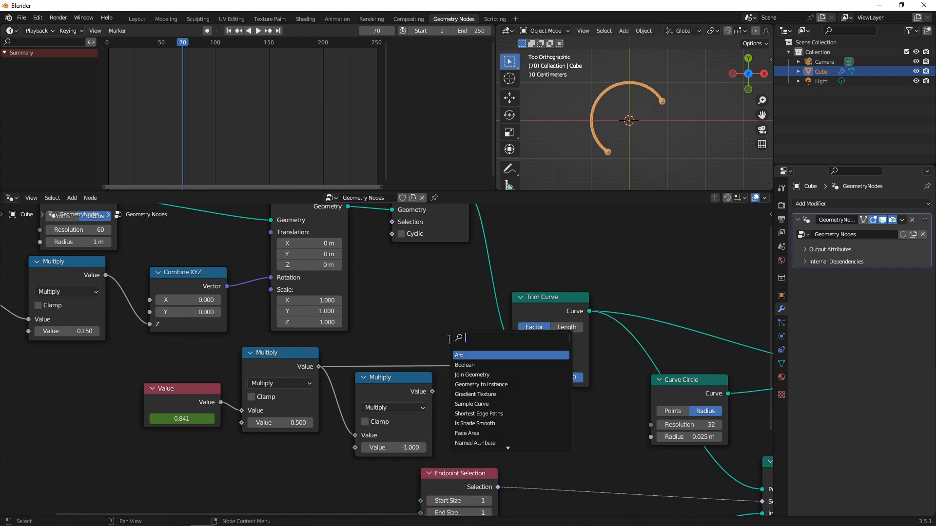
{"action": "type", "text": "add"}
{"action": "key", "text": "Return"}
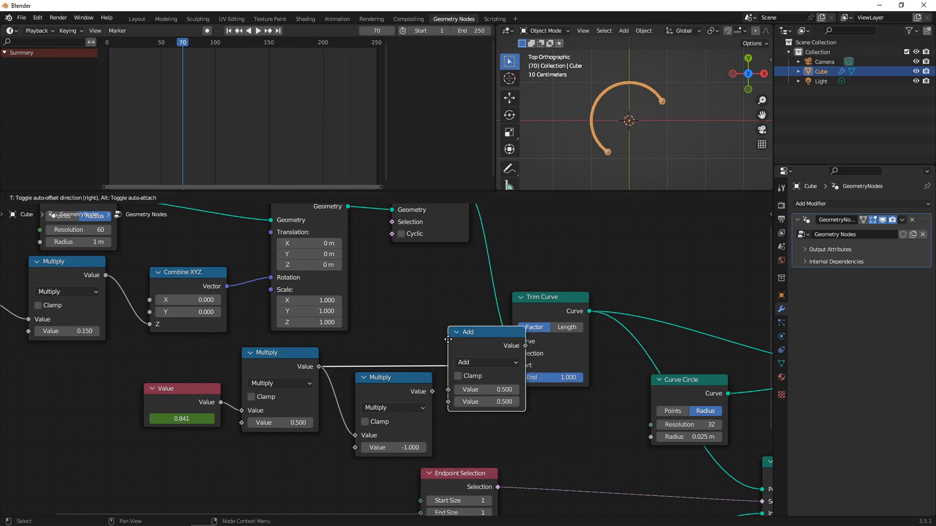
{"action": "left_click", "coordinate": [440, 388]}
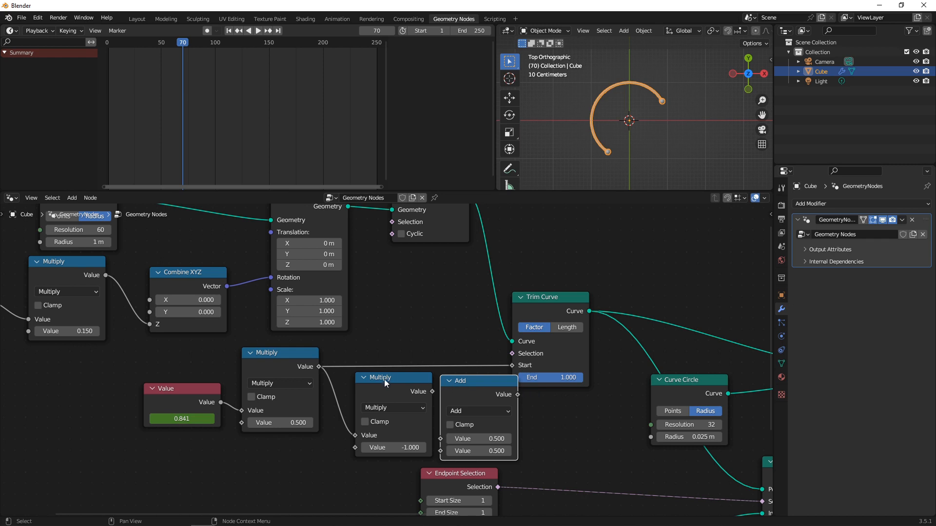
Step: Link the -1 Multiply node through the Add node to Trim Curve's End input, and set the added value to 1
{"action": "left_click_drag", "start_coordinate": [385, 382], "coordinate": [361, 390]}
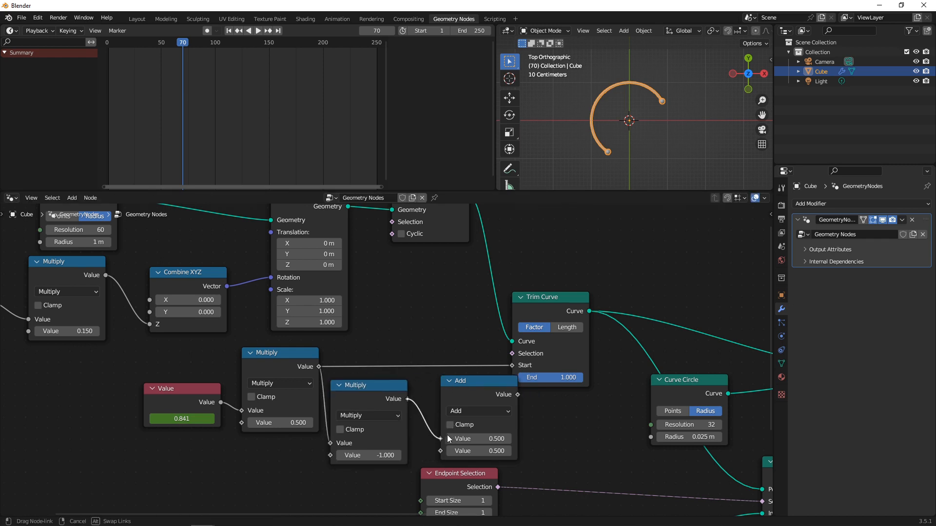
{"action": "mouse_move", "coordinate": [517, 395]}
{"action": "left_mouse_down"}
{"action": "mouse_move", "coordinate": [519, 377]}
{"action": "mouse_move", "coordinate": [531, 380]}
{"action": "mouse_move", "coordinate": [471, 386]}
{"action": "mouse_move", "coordinate": [511, 380]}
{"action": "mouse_move", "coordinate": [507, 388]}
{"action": "left_mouse_up"}
{"action": "left_click", "coordinate": [487, 382]}
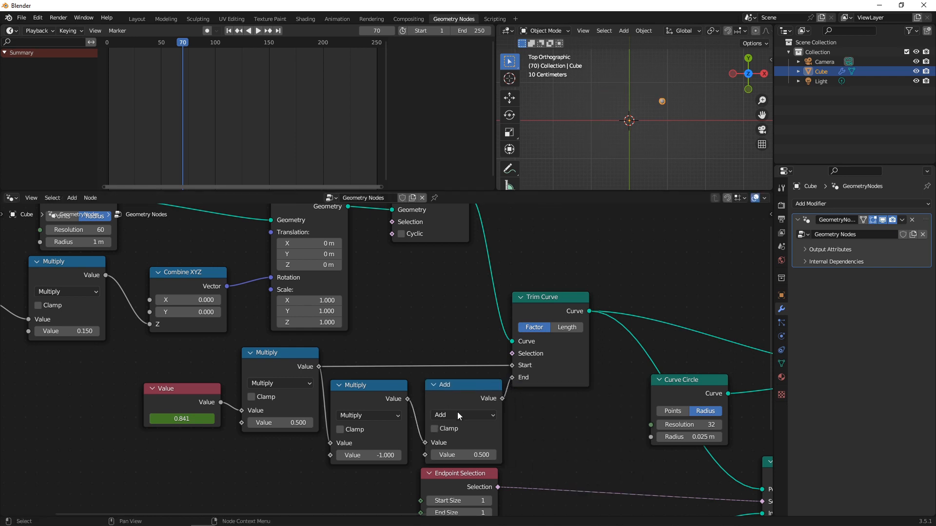
{"action": "scroll", "coordinate": [457, 412], "scroll_direction": "up", "scroll_amount": 1}
{"action": "left_click", "coordinate": [476, 434]}
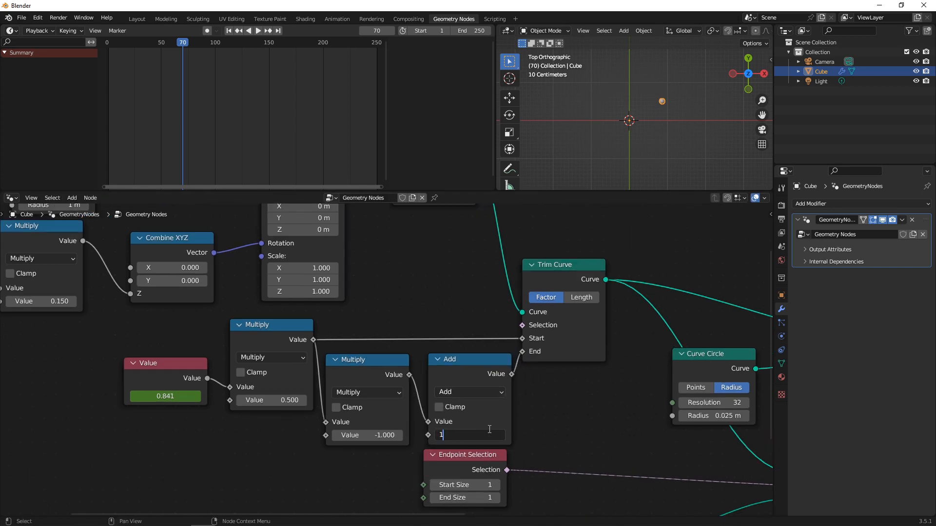
{"action": "scroll", "coordinate": [50, 299], "scroll_direction": "down", "scroll_amount": 3}
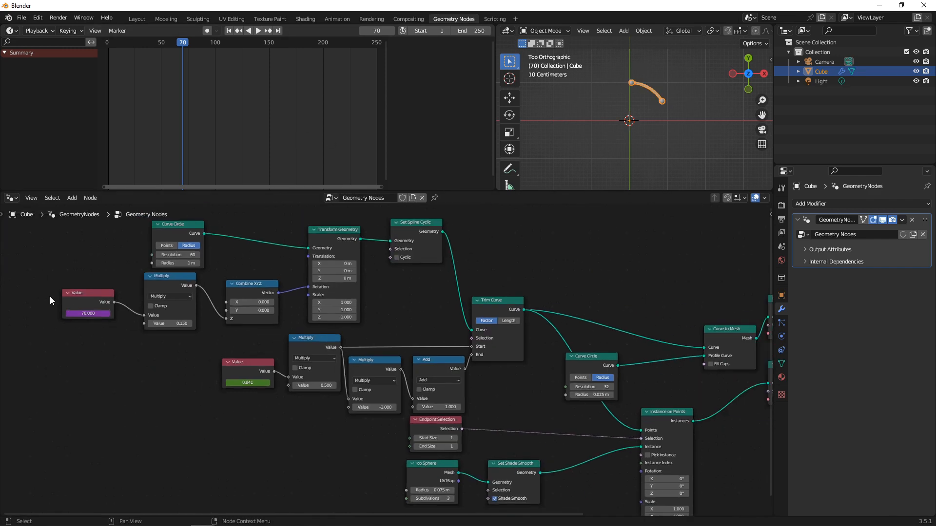
Step: Play the two-ended trimming with the Combine XYZ link to Rotation removed, stop playback and reconnect the rotation
{"action": "middle_click_drag", "start_coordinate": [142, 298], "coordinate": [272, 297]}
{"action": "left_click_drag", "start_coordinate": [458, 272], "coordinate": [419, 224]}
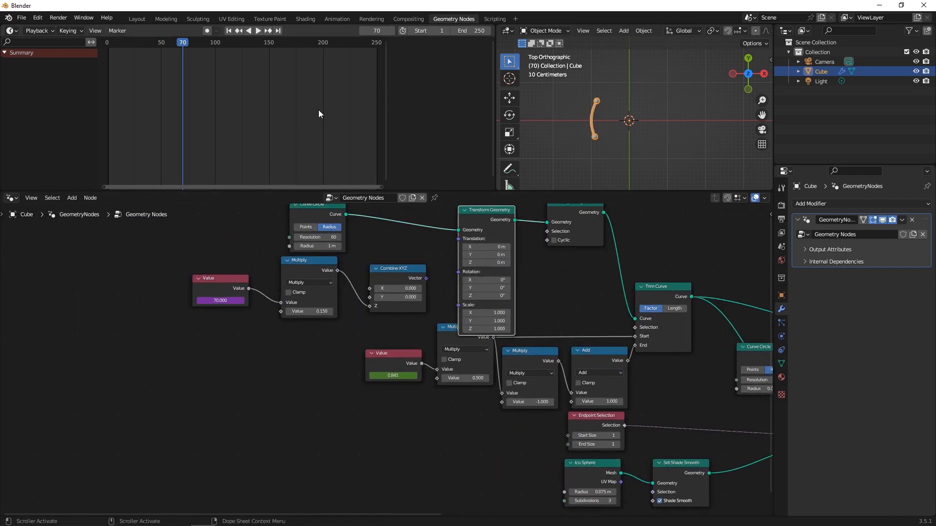
{"action": "left_click", "coordinate": [258, 31]}
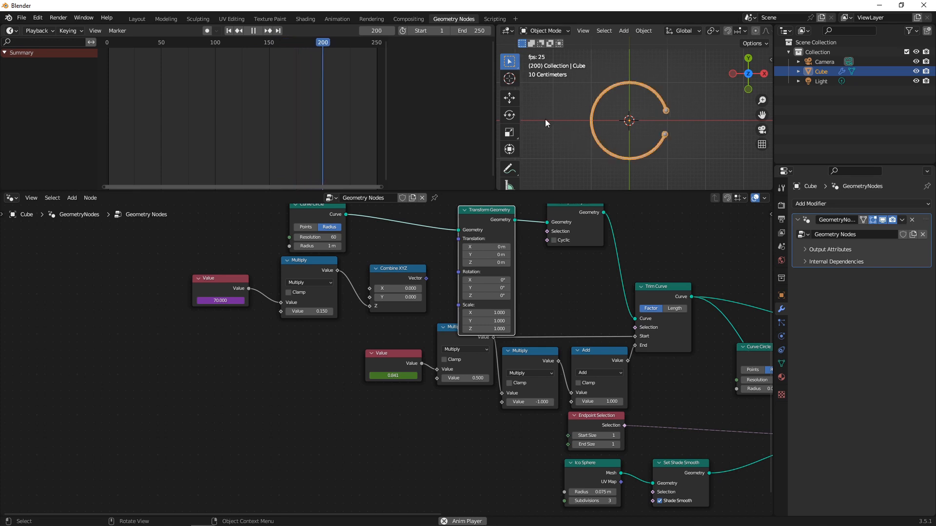
{"action": "left_click", "coordinate": [253, 31]}
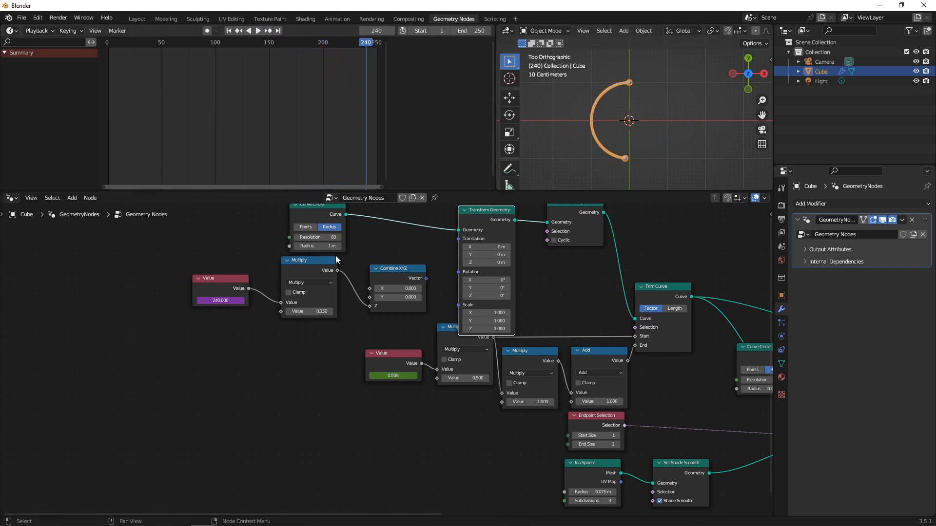
{"action": "left_click_drag", "start_coordinate": [426, 278], "coordinate": [464, 272]}
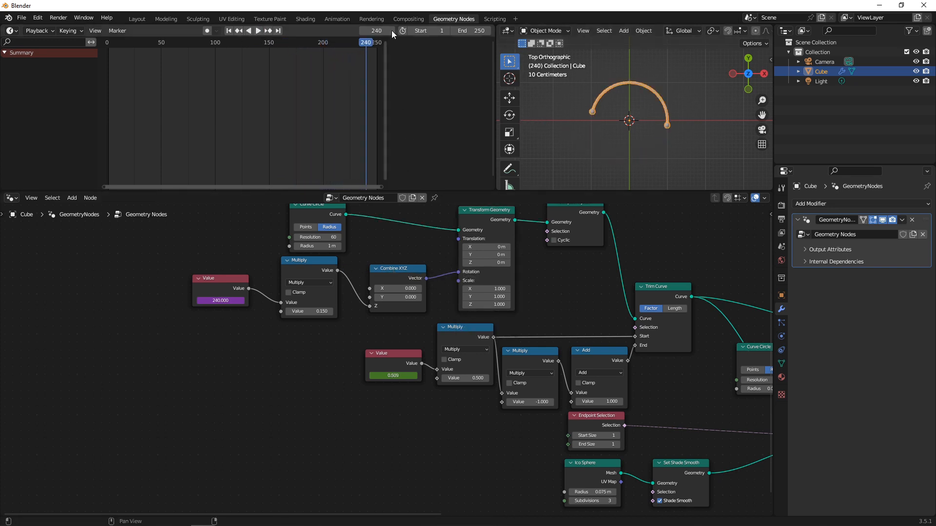
Step: Play the animation and set the factor of the audio-driven Multiply node feeding Trim Curve to 0.4
{"action": "left_click", "coordinate": [258, 30]}
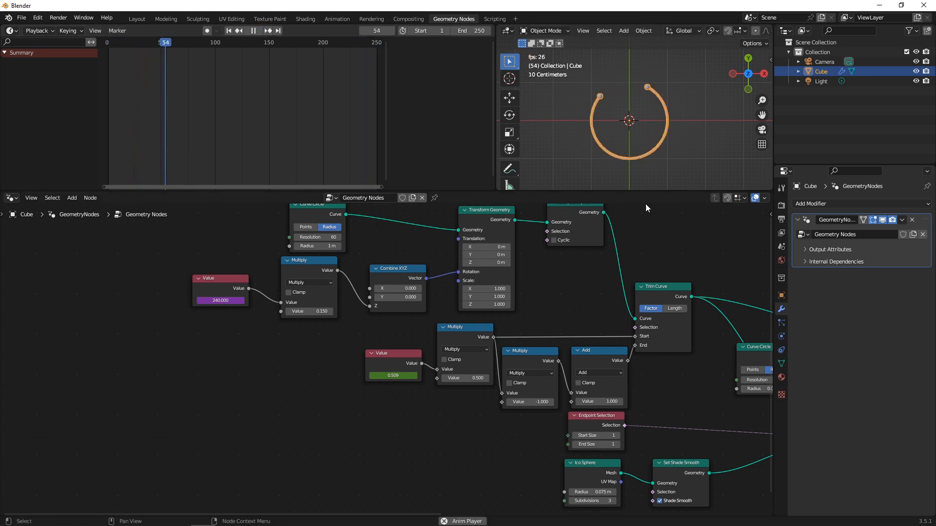
{"action": "scroll", "coordinate": [473, 402], "scroll_direction": "up", "scroll_amount": 2}
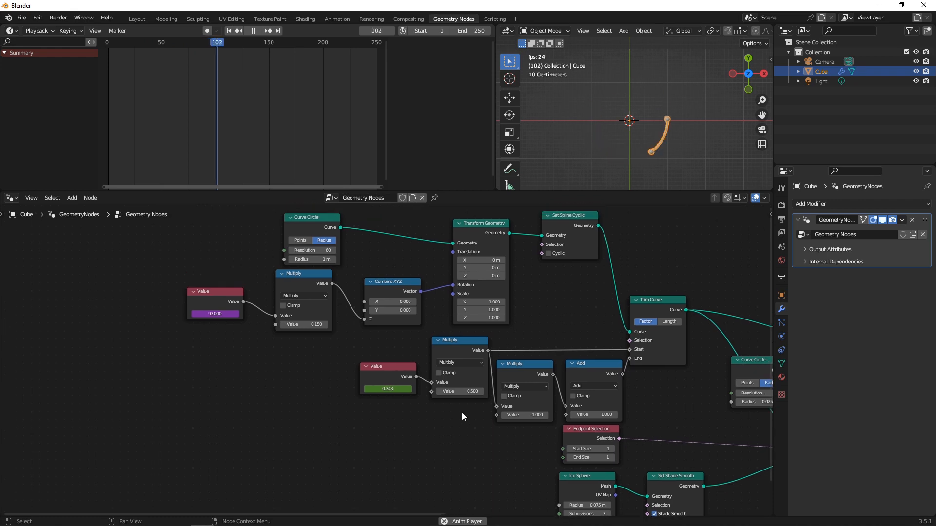
{"action": "mouse_move", "coordinate": [483, 401]}
{"action": "left_mouse_down", "text": "ctrl"}
{"action": "mouse_move", "coordinate": [463, 401]}
{"action": "mouse_move", "coordinate": [494, 402]}
{"action": "left_mouse_up", "text": "ctrl"}
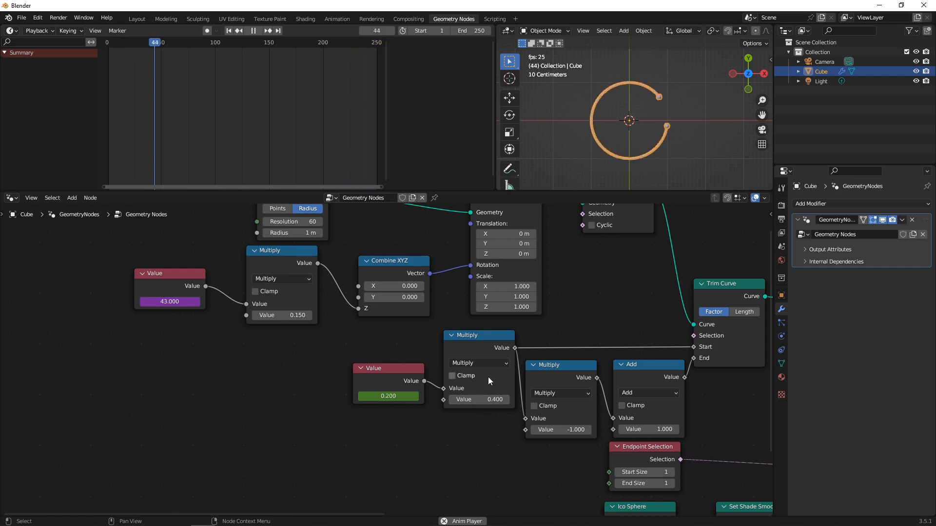
{"action": "left_click", "coordinate": [483, 399]}
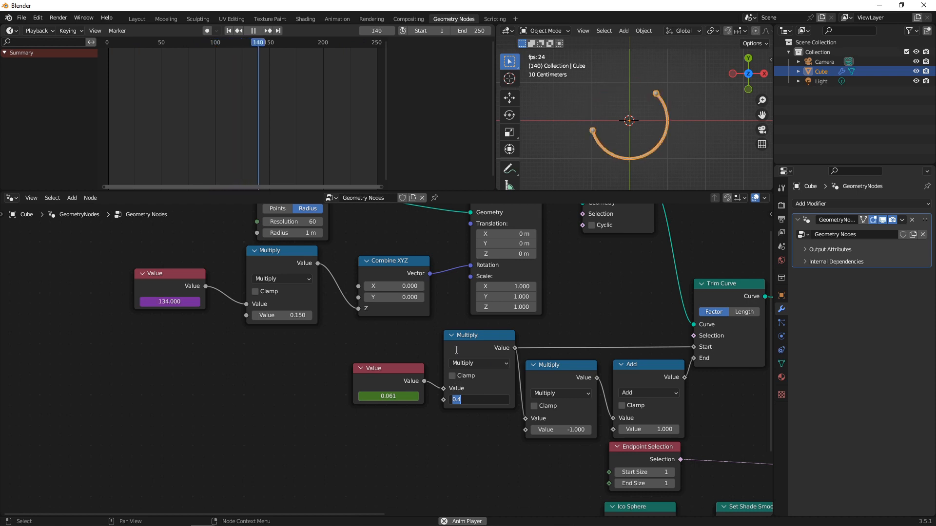
{"action": "key", "text": "Return"}
Step: Slow the rotation by setting the factor of the Multiply node before Combine XYZ to 0.1
{"action": "left_click", "coordinate": [282, 314]}
{"action": "type", "text": "0"}
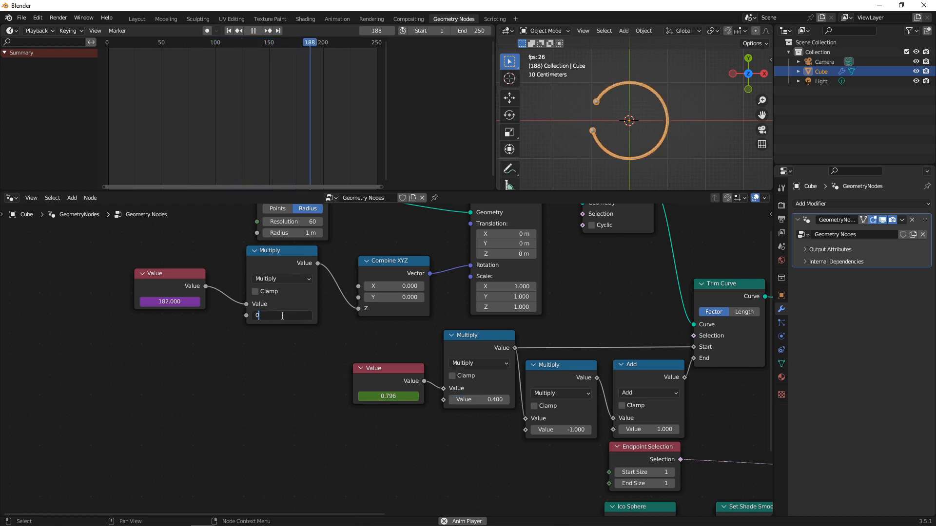
{"action": "key", "text": "Return"}
{"action": "left_click", "coordinate": [287, 314]}
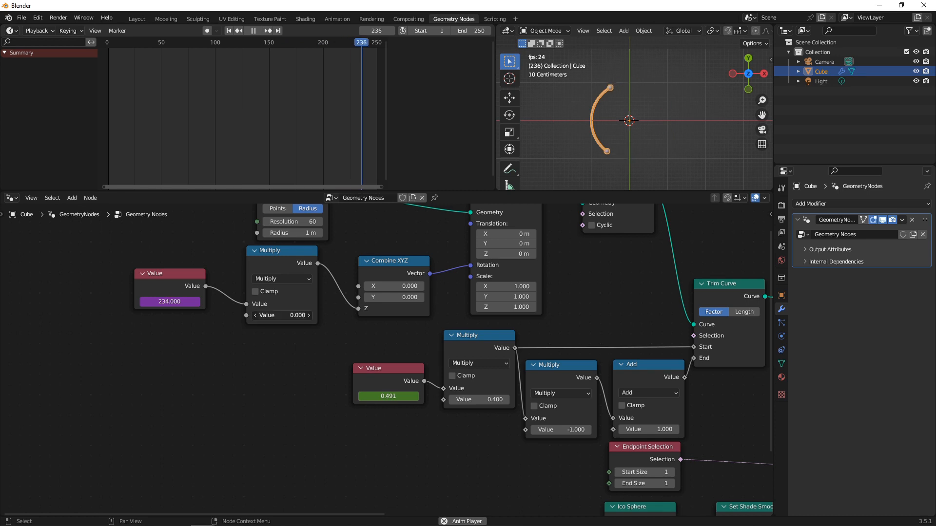
{"action": "type", "text": "0.1"}
{"action": "key", "text": "Return"}
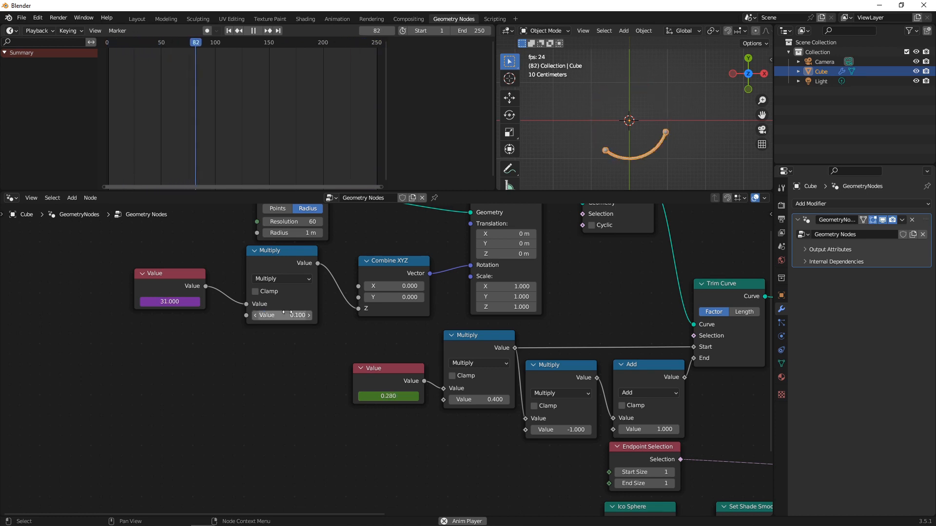
Step: Deselect the cube, rename its material to EMISSION and stop playback
{"action": "scroll", "coordinate": [304, 303], "scroll_direction": "up", "scroll_amount": 2}
{"action": "scroll", "coordinate": [698, 346], "scroll_direction": "down", "scroll_amount": 4}
{"action": "scroll", "coordinate": [699, 346], "scroll_direction": "down", "scroll_amount": 7}
{"action": "middle_click_drag", "start_coordinate": [669, 332], "coordinate": [458, 332]}
{"action": "scroll", "coordinate": [435, 331], "scroll_direction": "up", "scroll_amount": 1}
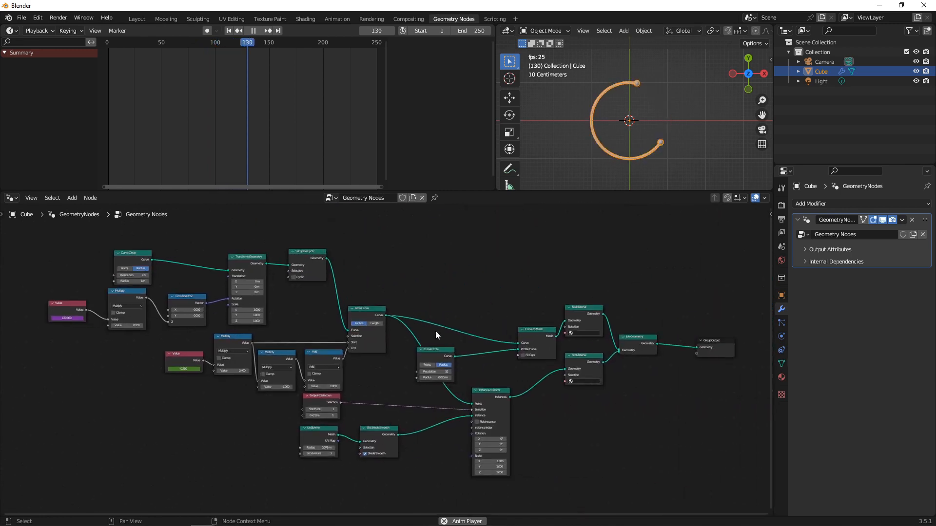
{"action": "left_click", "coordinate": [678, 162]}
{"action": "scroll", "coordinate": [639, 312], "scroll_direction": "up", "scroll_amount": 4}
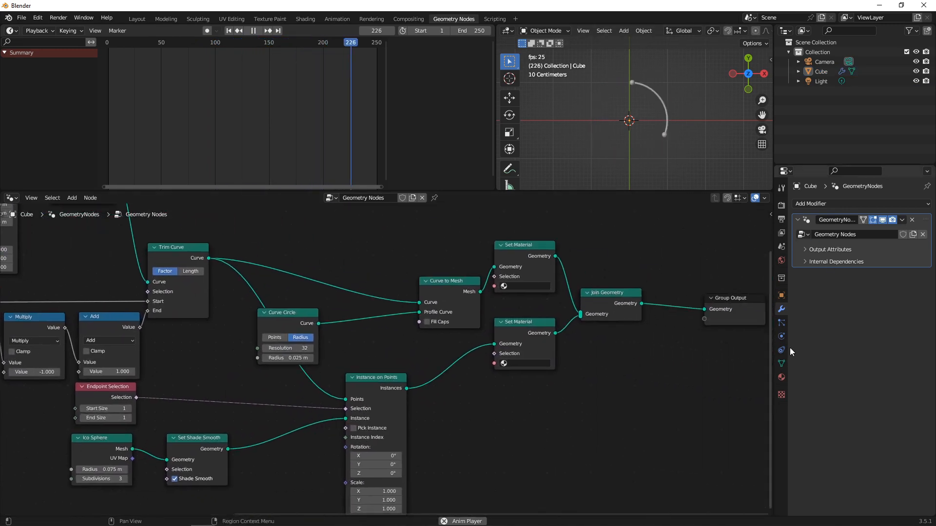
{"action": "left_click", "coordinate": [781, 377]}
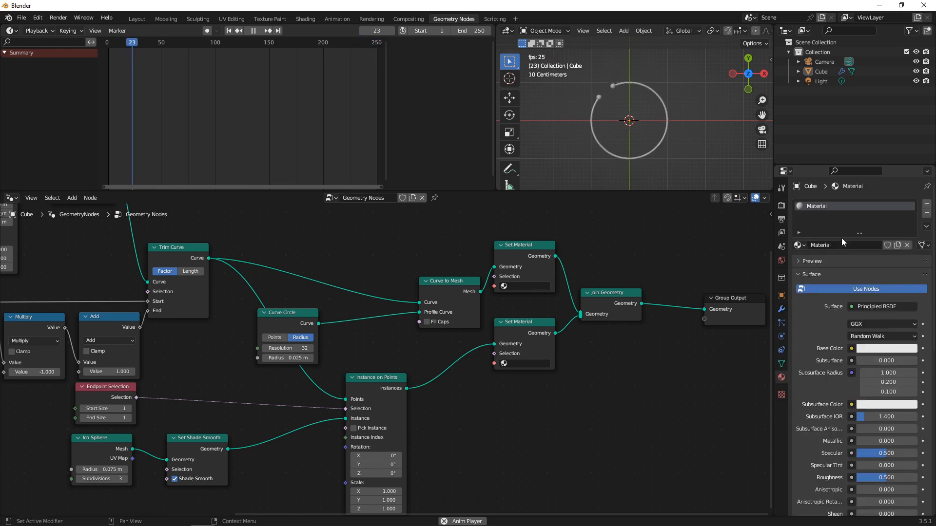
{"action": "left_click", "coordinate": [837, 244]}
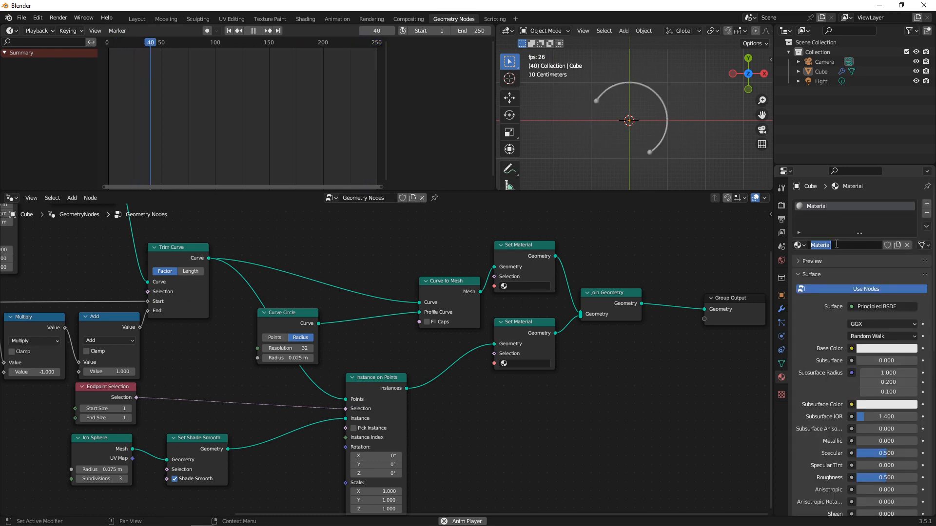
{"action": "type", "text": "EMISSION"}
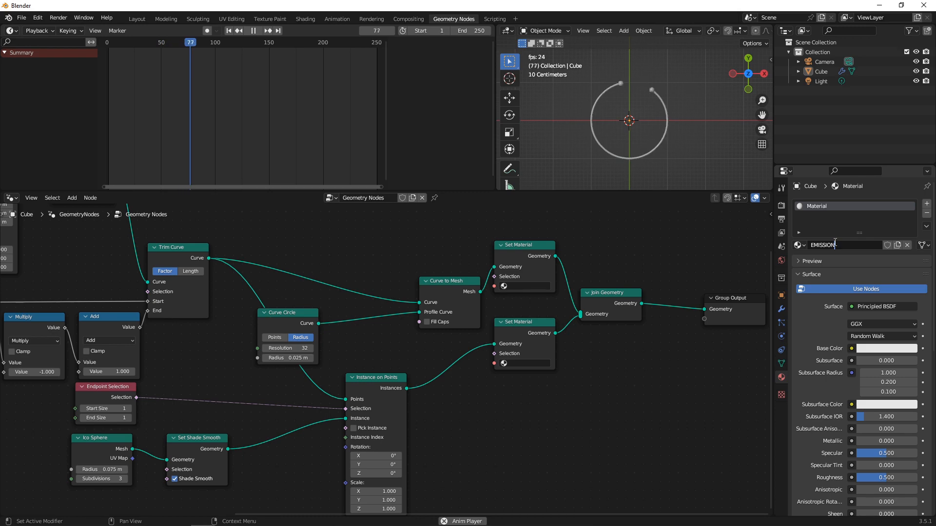
{"action": "key", "text": "Return"}
{"action": "left_click", "coordinate": [253, 30]}
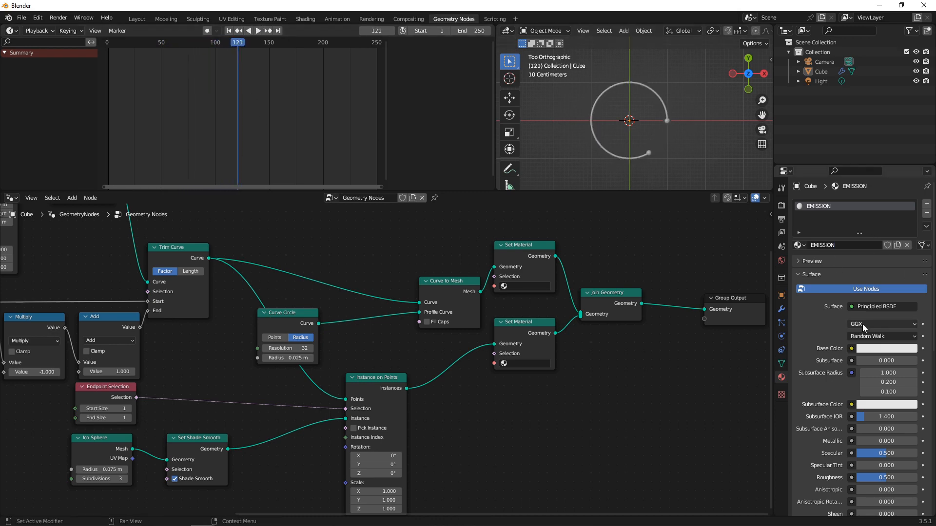
Step: Give EMISSION a blue Emission surface with strength 100 and assign it to the Set Material node after Curve to Mesh
{"action": "left_click", "coordinate": [873, 307]}
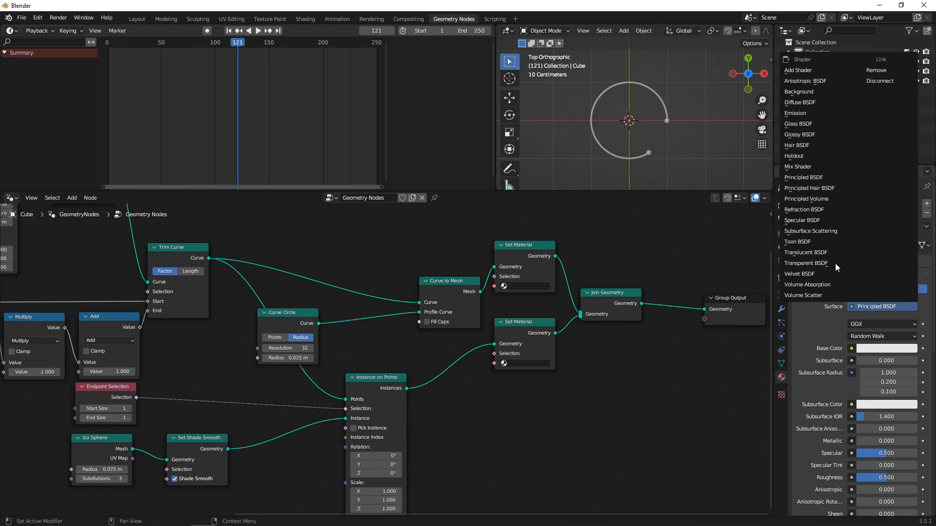
{"action": "left_click", "coordinate": [799, 113]}
{"action": "left_click", "coordinate": [877, 324]}
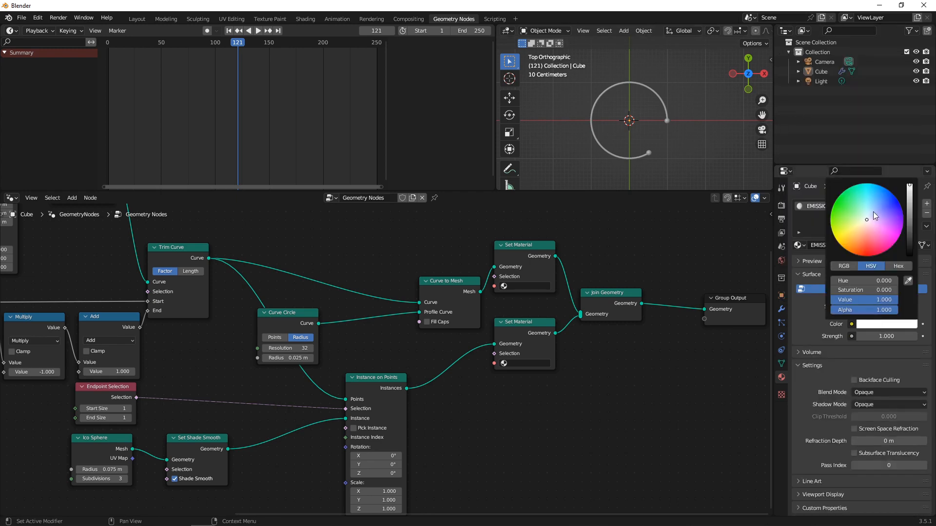
{"action": "left_click_drag", "start_coordinate": [875, 216], "coordinate": [893, 194]}
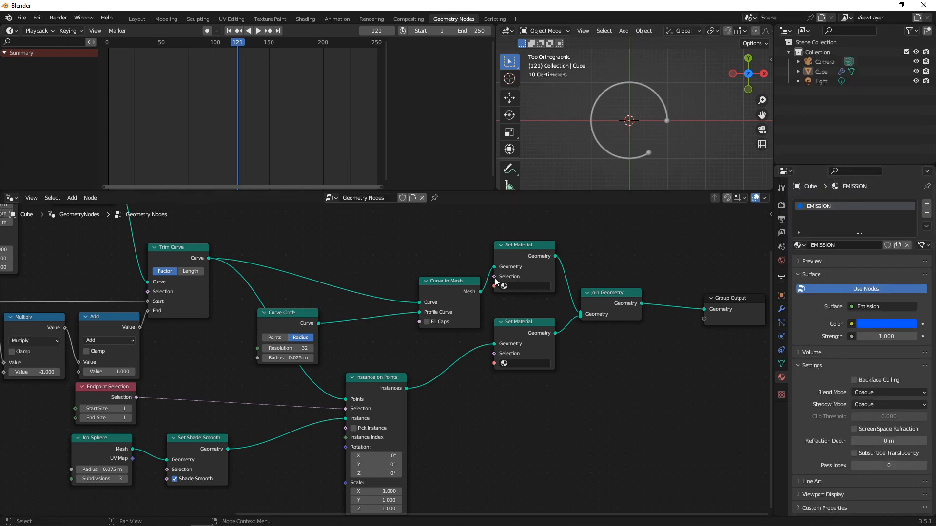
{"action": "left_click", "coordinate": [504, 286]}
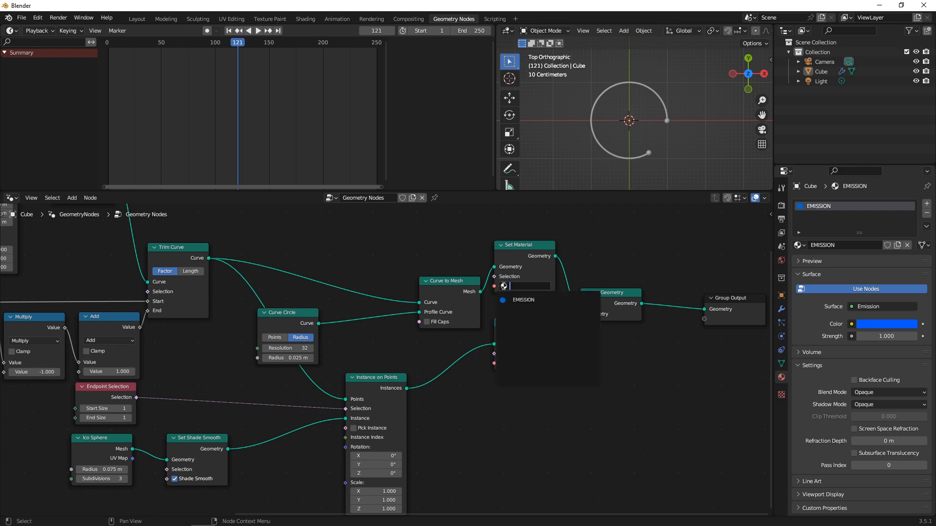
{"action": "left_click", "coordinate": [518, 303]}
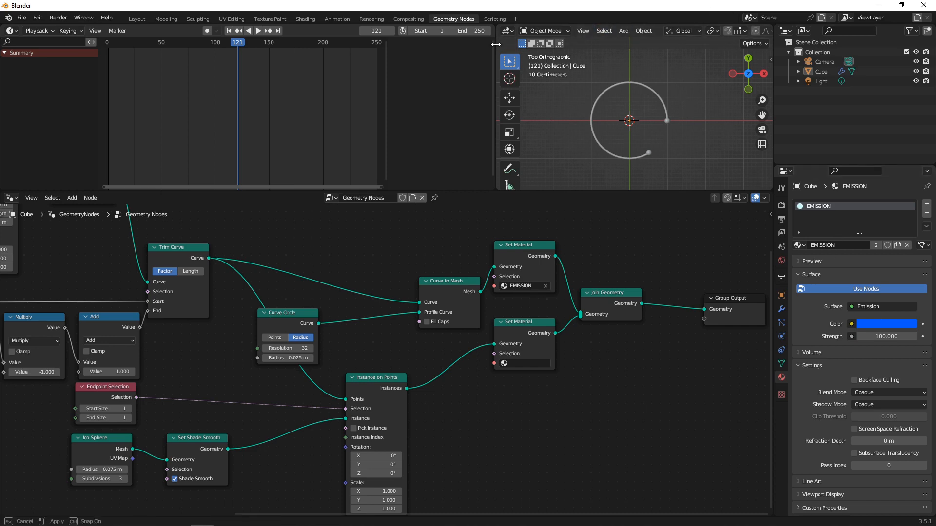
Step: Widen the 3D viewport, switch it to rendered shading and enable Bloom for Eevee
{"action": "left_click_drag", "start_coordinate": [496, 46], "coordinate": [296, 45]}
{"action": "left_click", "coordinate": [748, 32]}
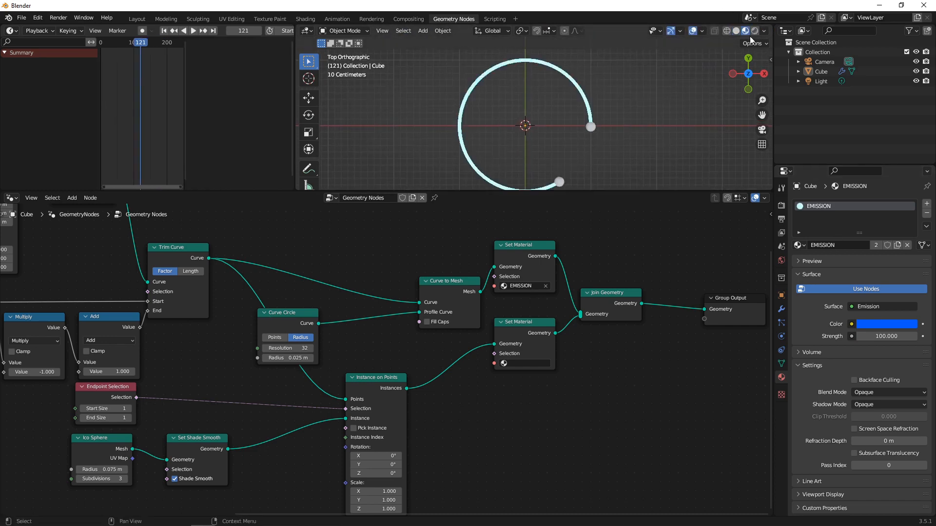
{"action": "left_click", "coordinate": [781, 205]}
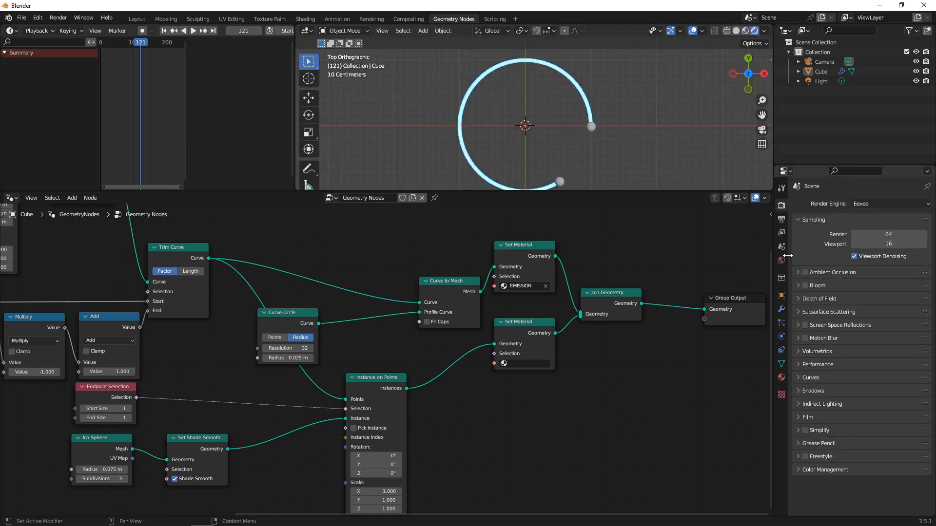
{"action": "left_click", "coordinate": [805, 285]}
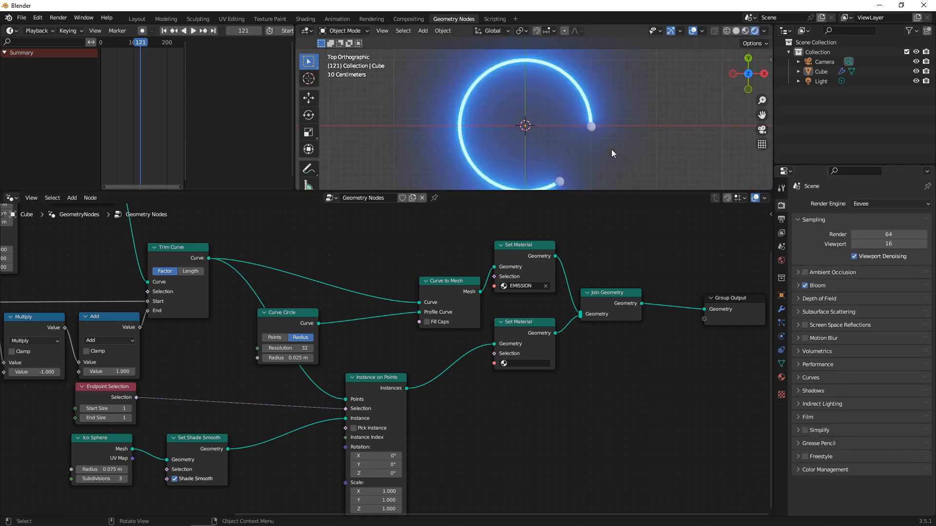
{"action": "scroll", "coordinate": [540, 172], "scroll_direction": "down", "scroll_amount": 3}
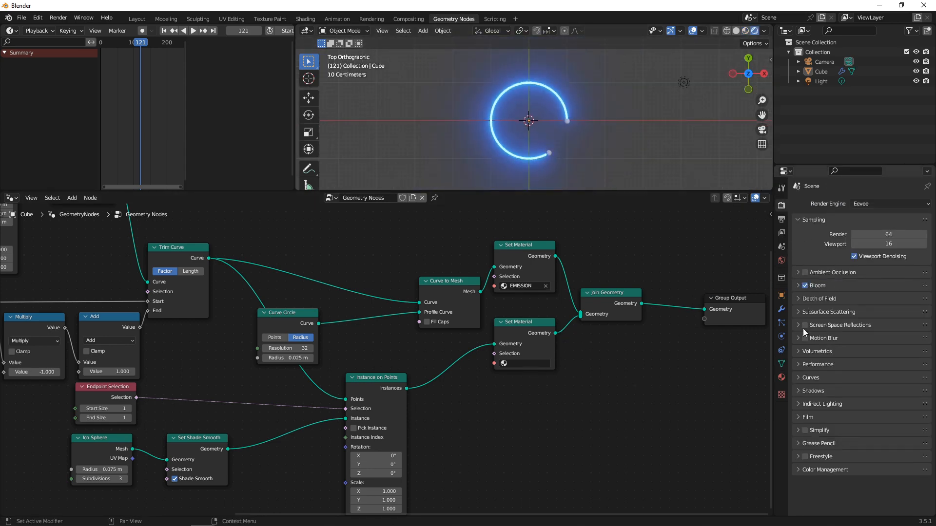
Step: Add a second material slot to the cube with a new material named SPHERES
{"action": "left_click", "coordinate": [781, 377]}
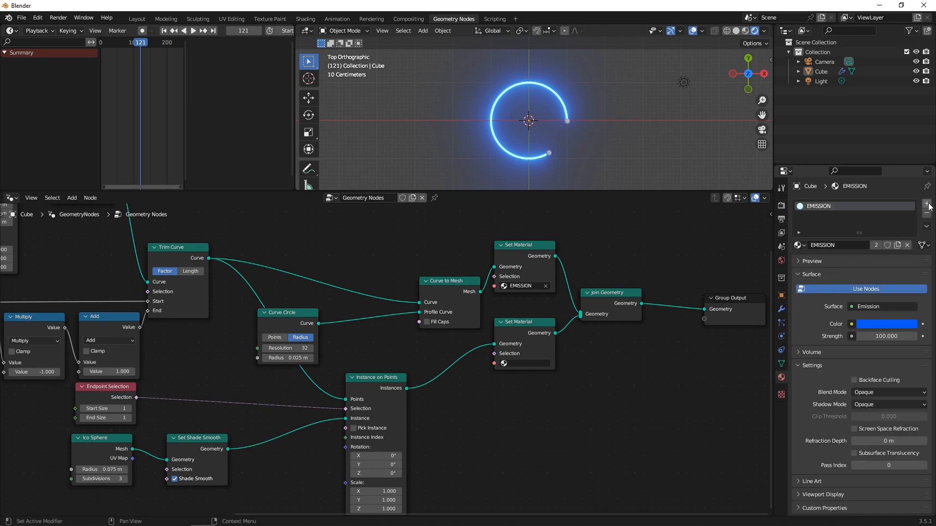
{"action": "left_click", "coordinate": [926, 204]}
{"action": "left_click", "coordinate": [841, 264]}
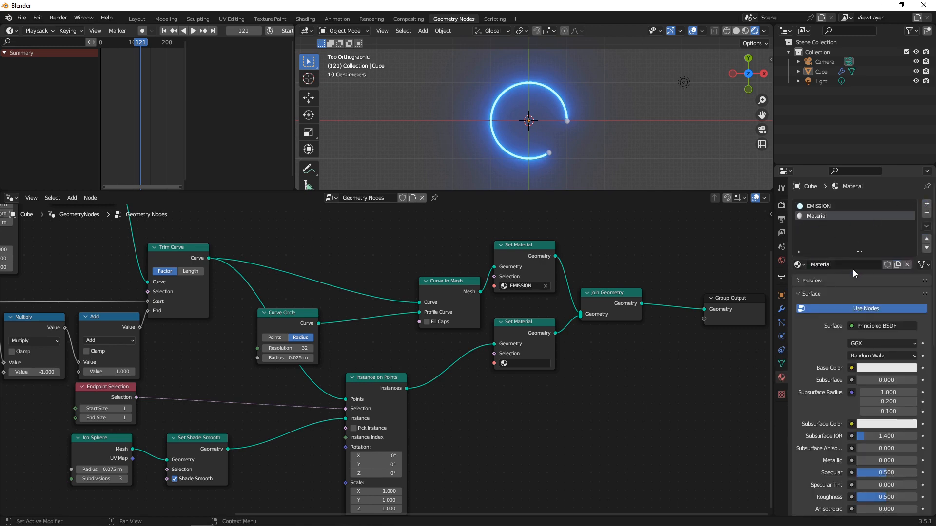
{"action": "double_click", "coordinate": [847, 264]}
Step: Set the base color of the SPHERES material to hex C0C0C0
{"action": "left_click", "coordinate": [883, 369]}
{"action": "left_click", "coordinate": [892, 313]}
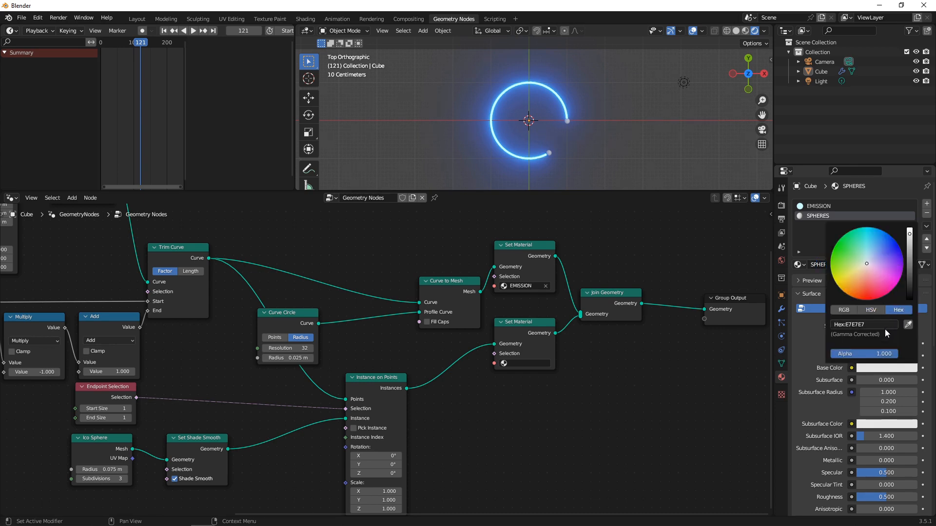
{"action": "left_click", "coordinate": [880, 325]}
{"action": "type", "text": "c0c0c0"}
{"action": "key", "text": "Return"}
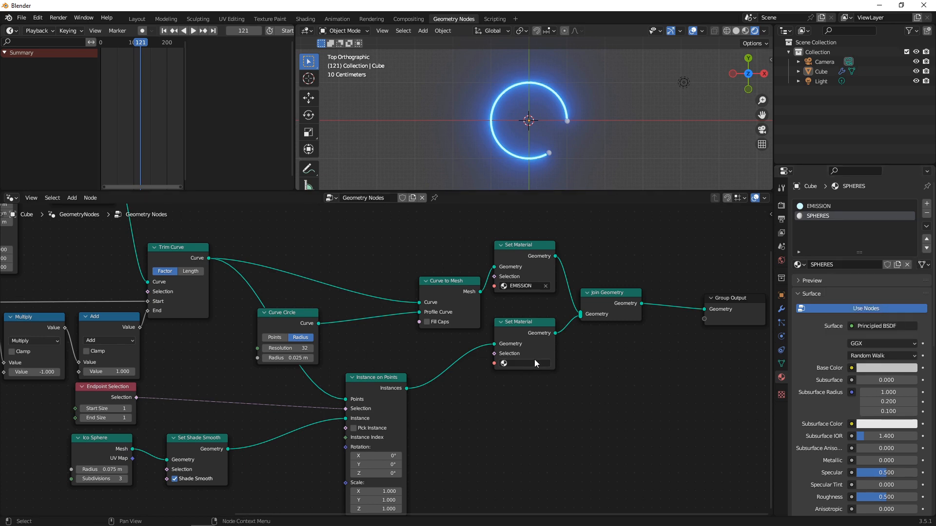
Step: Assign SPHERES to the Set Material node after Instance on Points and set the material's Metallic to 1
{"action": "left_click", "coordinate": [504, 365]}
{"action": "scroll", "coordinate": [554, 110], "scroll_direction": "up", "scroll_amount": 3}
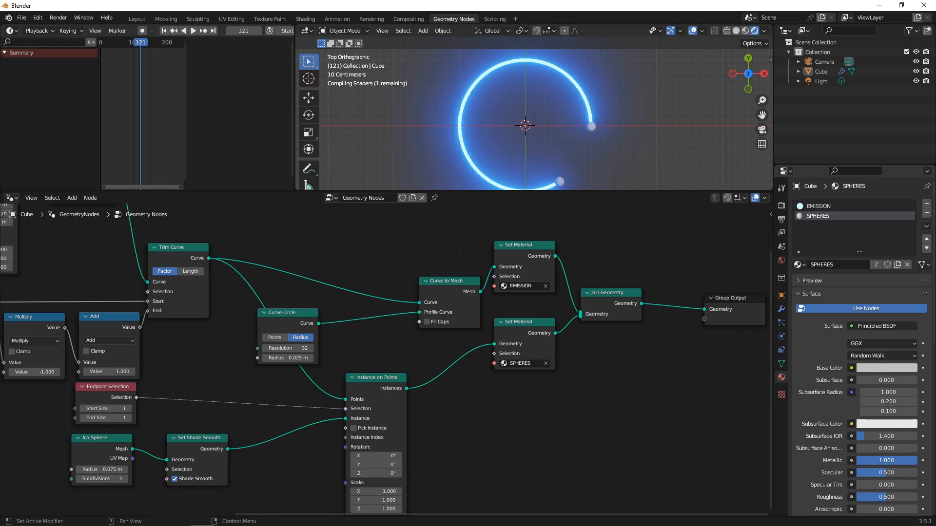
{"action": "scroll", "coordinate": [884, 459], "scroll_direction": "down", "scroll_amount": 2}
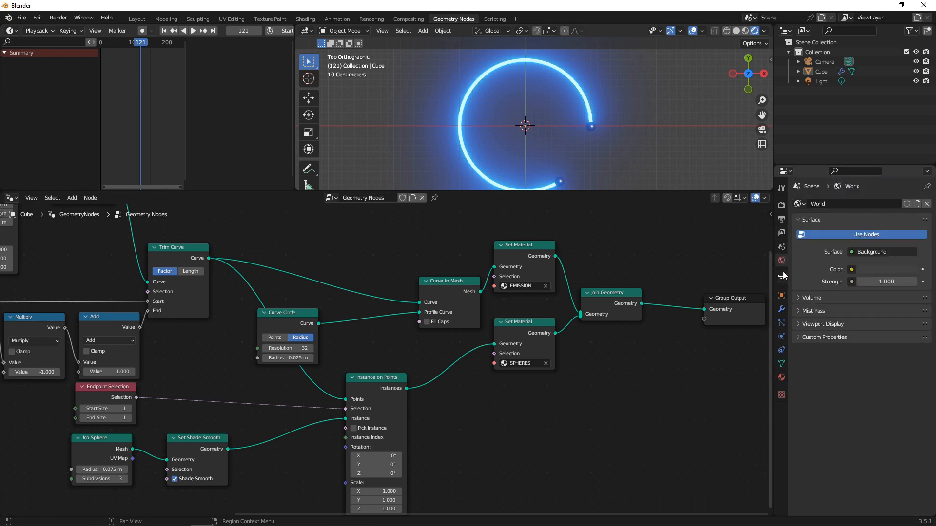
Step: Enable Ambient Occlusion and Screen Space Reflections in the Eevee render settings
{"action": "left_click", "coordinate": [781, 219]}
{"action": "left_click", "coordinate": [781, 205]}
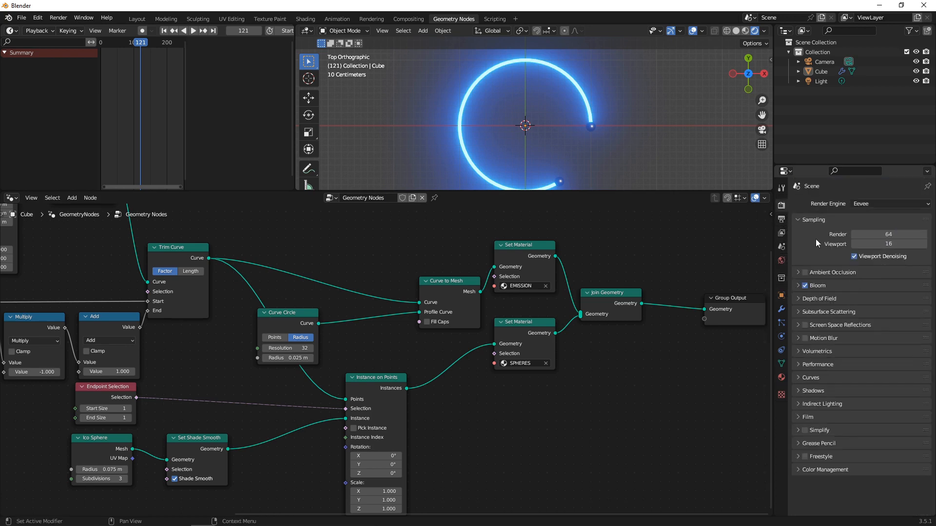
{"action": "left_click", "coordinate": [805, 325]}
Step: Review the whole node tree, play the glowing animation in the rendered viewport and stop playback
{"action": "scroll", "coordinate": [475, 384], "scroll_direction": "down", "scroll_amount": 4}
{"action": "middle_click_drag", "start_coordinate": [511, 398], "coordinate": [650, 370]}
{"action": "scroll", "coordinate": [377, 315], "scroll_direction": "up", "scroll_amount": 1}
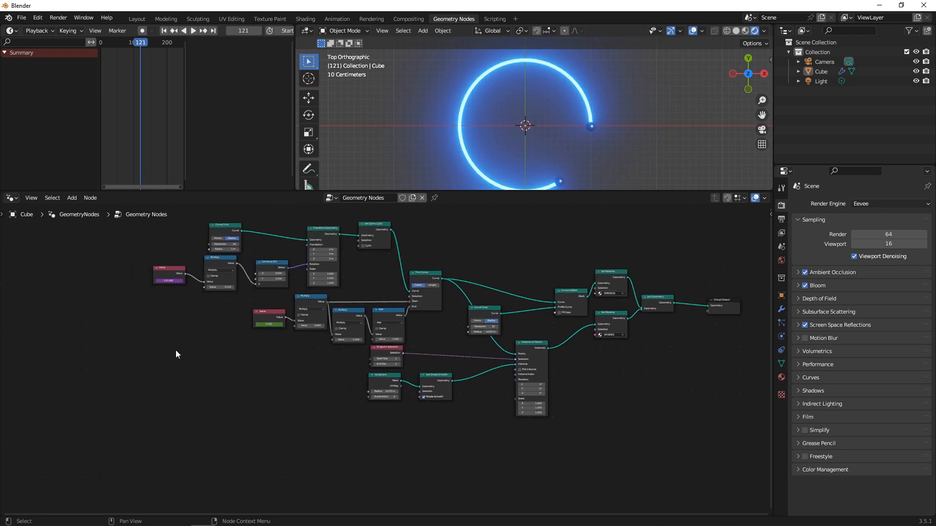
{"action": "scroll", "coordinate": [188, 312], "scroll_direction": "up", "scroll_amount": 1}
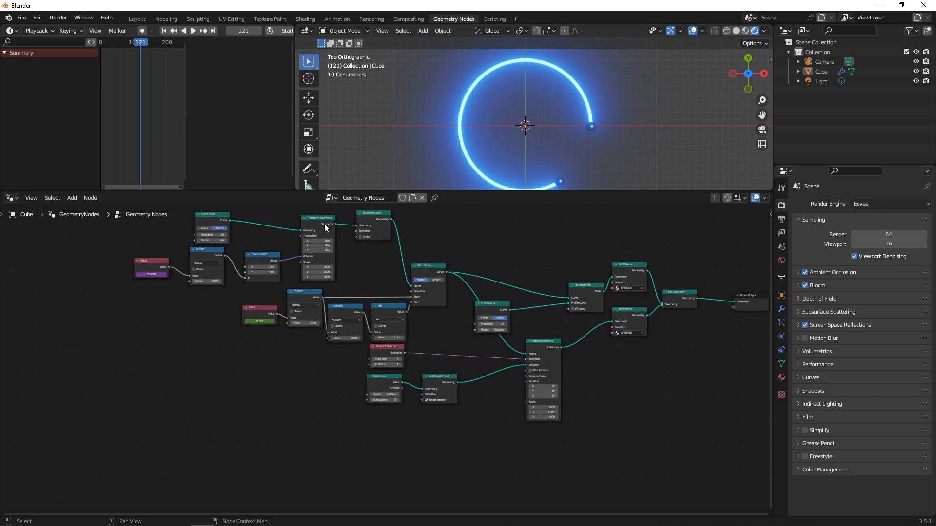
{"action": "left_click", "coordinate": [193, 30]}
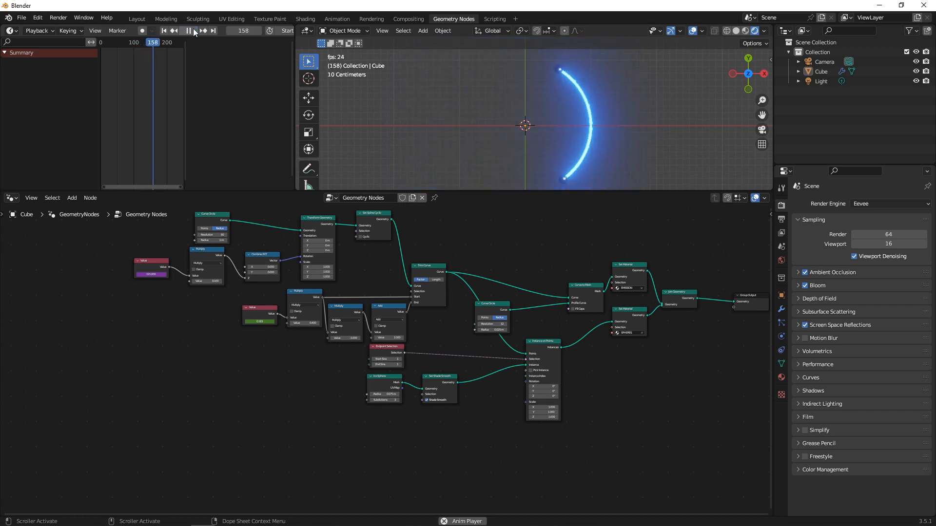
{"action": "left_click", "coordinate": [193, 31]}
Step: Duplicate all nodes except Group Output and place the copy above the original network
{"action": "scroll", "coordinate": [220, 323], "scroll_direction": "down", "scroll_amount": 2}
{"action": "left_click_drag", "start_coordinate": [150, 261], "coordinate": [589, 406]}
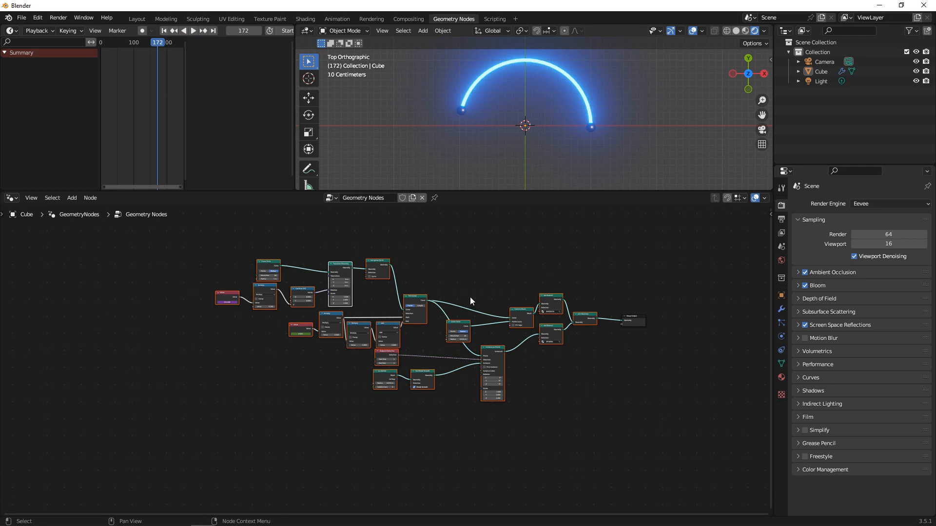
{"action": "key", "text": "shift+d"}
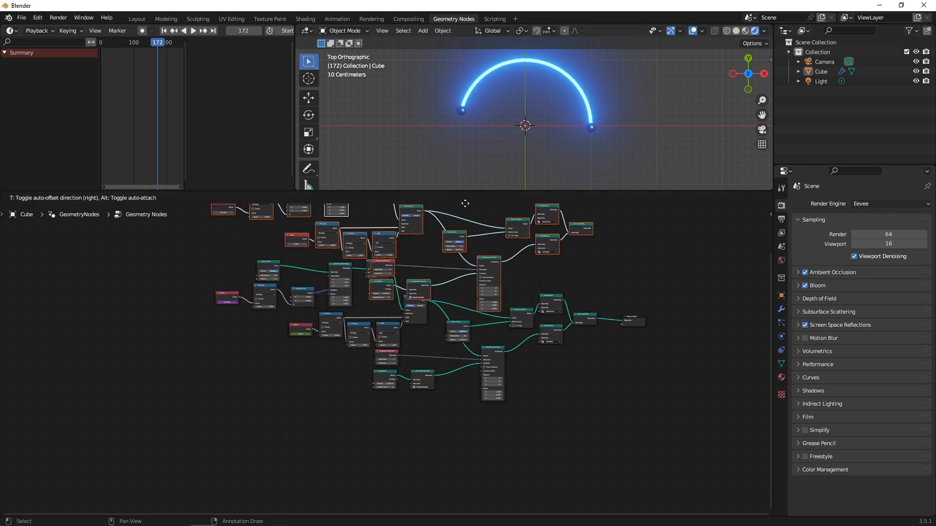
{"action": "left_click", "coordinate": [466, 239]}
{"action": "scroll", "coordinate": [613, 394], "scroll_direction": "up", "scroll_amount": 1}
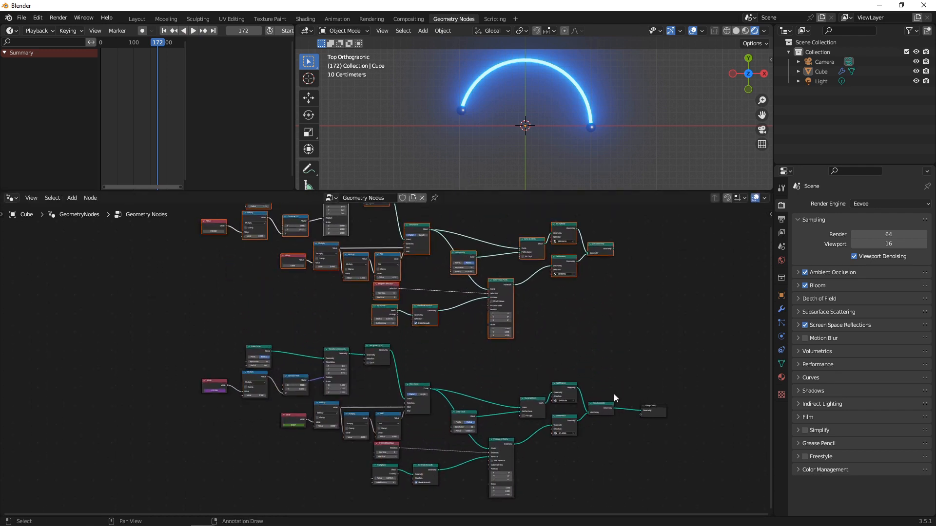
Step: Move the duplicated network's Join Geometry node down to just above the original Join Geometry node
{"action": "left_click", "coordinate": [637, 295]}
{"action": "scroll", "coordinate": [599, 258], "scroll_direction": "down", "scroll_amount": 4}
{"action": "middle_click_drag", "start_coordinate": [579, 270], "coordinate": [449, 265]}
{"action": "scroll", "coordinate": [427, 261], "scroll_direction": "up", "scroll_amount": 3}
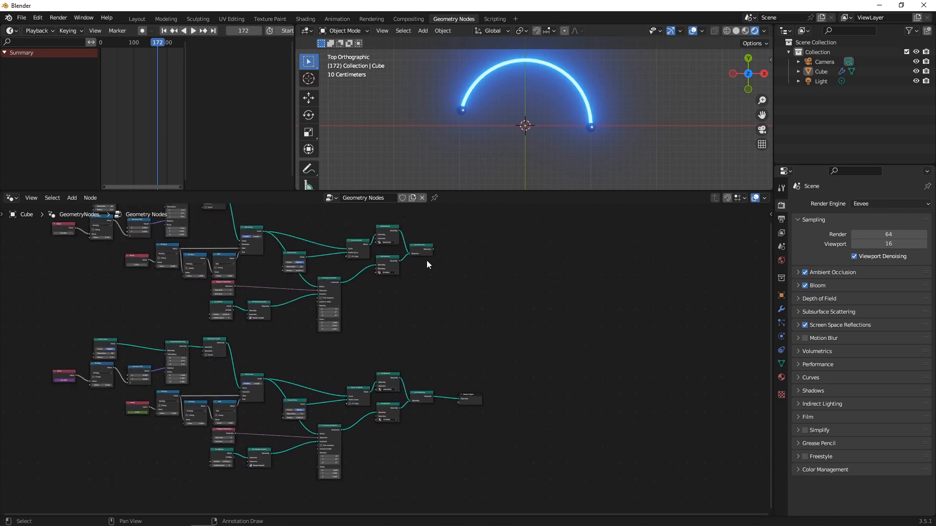
{"action": "scroll", "coordinate": [452, 271], "scroll_direction": "up", "scroll_amount": 2}
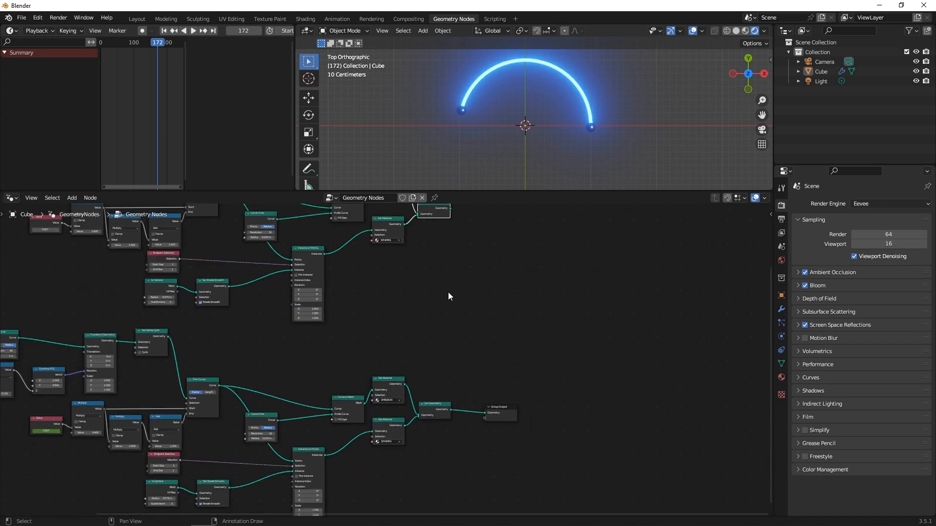
{"action": "left_click_drag", "start_coordinate": [438, 248], "coordinate": [432, 322]}
{"action": "scroll", "coordinate": [438, 378], "scroll_direction": "up", "scroll_amount": 3}
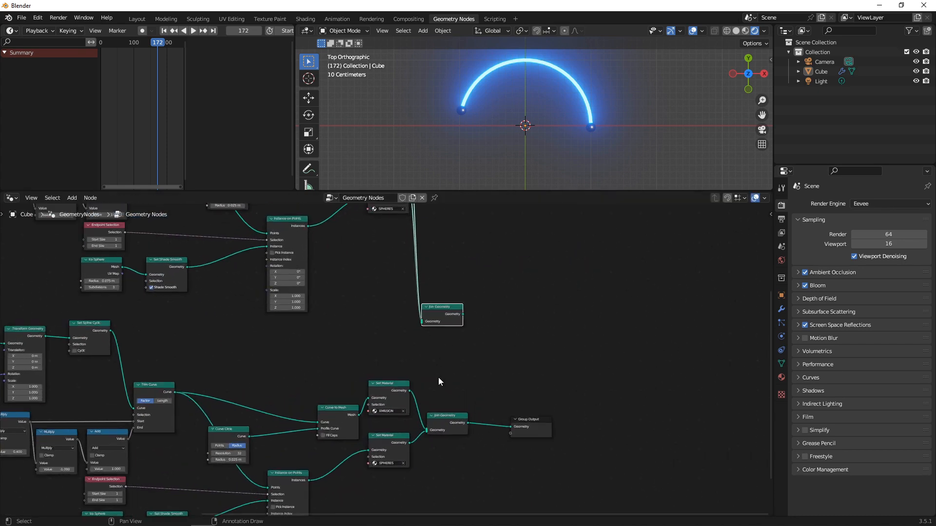
Step: Space out Group Output and the original Join Geometry, and connect the copied Join Geometry's output into the original Join Geometry
{"action": "middle_click_drag", "start_coordinate": [507, 408], "coordinate": [536, 388]}
{"action": "scroll", "coordinate": [536, 387], "scroll_direction": "up", "scroll_amount": 1}
{"action": "left_click_drag", "start_coordinate": [581, 406], "coordinate": [682, 398]}
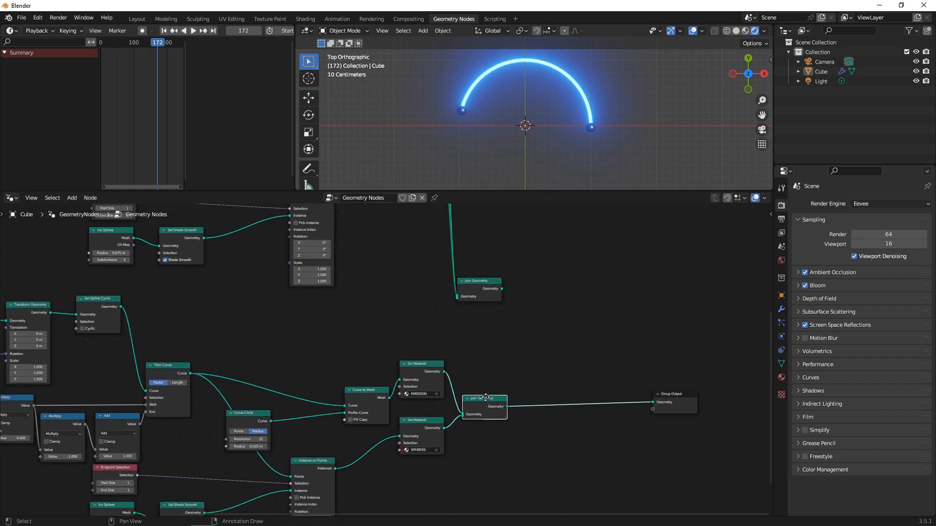
{"action": "left_click_drag", "start_coordinate": [485, 397], "coordinate": [561, 364]}
{"action": "left_click_drag", "start_coordinate": [501, 288], "coordinate": [539, 379]}
Step: Set the radius of the copied network's main Curve Circle to 0.5 m for a smaller inner ring
{"action": "scroll", "coordinate": [390, 351], "scroll_direction": "down", "scroll_amount": 4}
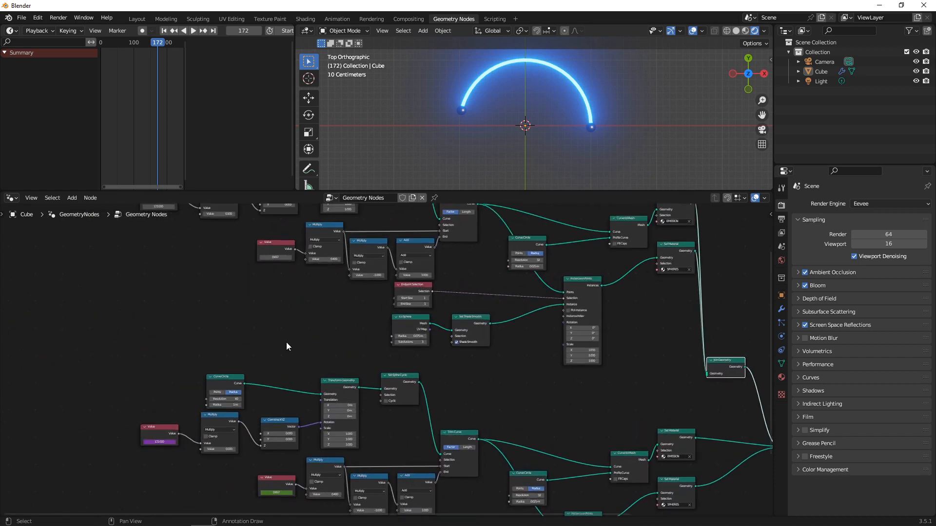
{"action": "scroll", "coordinate": [303, 329], "scroll_direction": "up", "scroll_amount": 5}
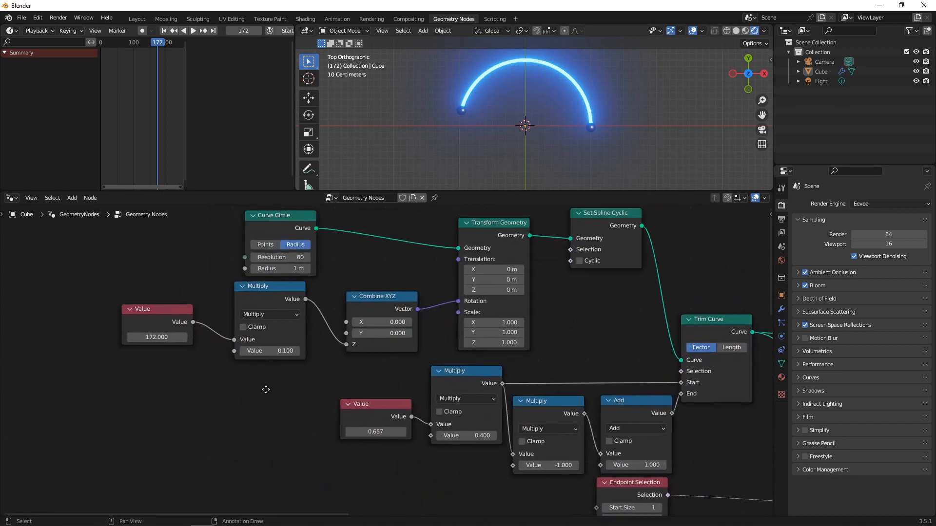
{"action": "left_click", "coordinate": [284, 270]}
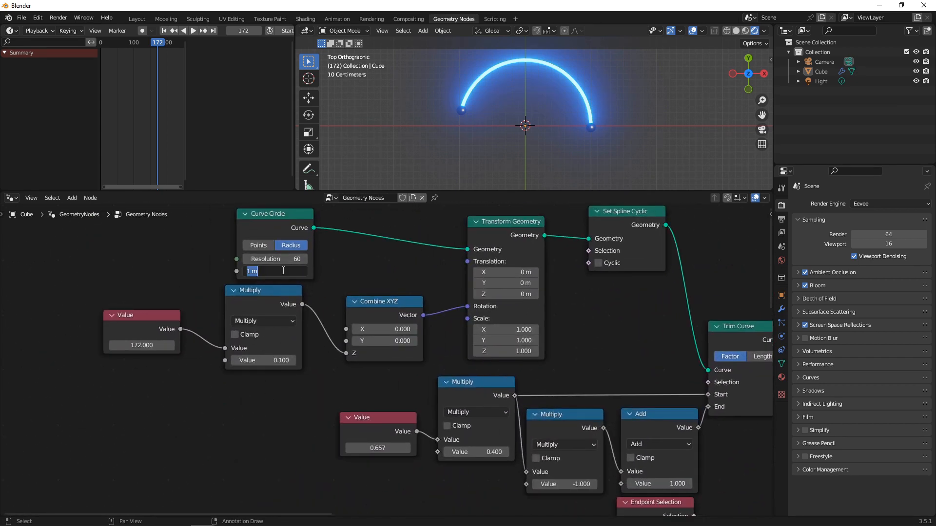
{"action": "type", "text": "0.5"}
{"action": "key", "text": "Return"}
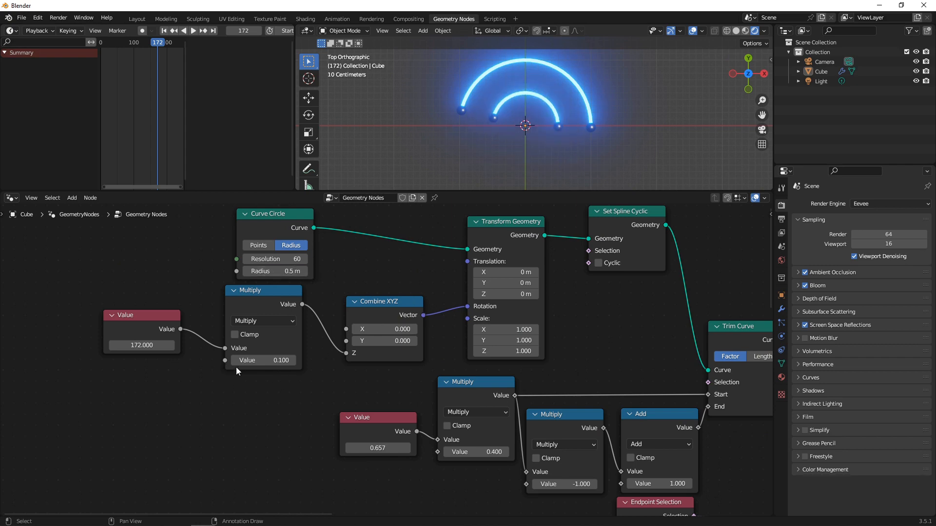
Step: Lower the Value and Multiply nodes in the copied rotation branch and set the Multiply factor to -0.1
{"action": "left_click_drag", "start_coordinate": [137, 314], "coordinate": [136, 341]}
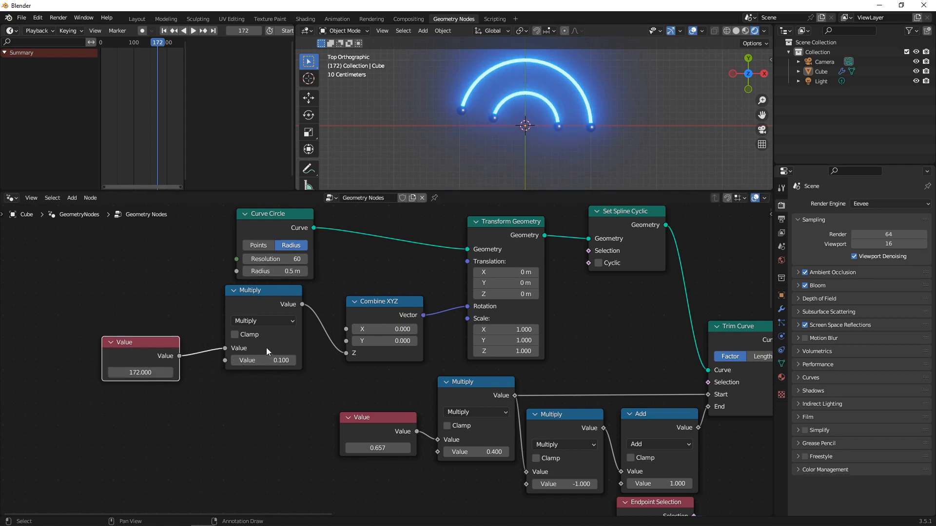
{"action": "left_click_drag", "start_coordinate": [245, 291], "coordinate": [238, 314]}
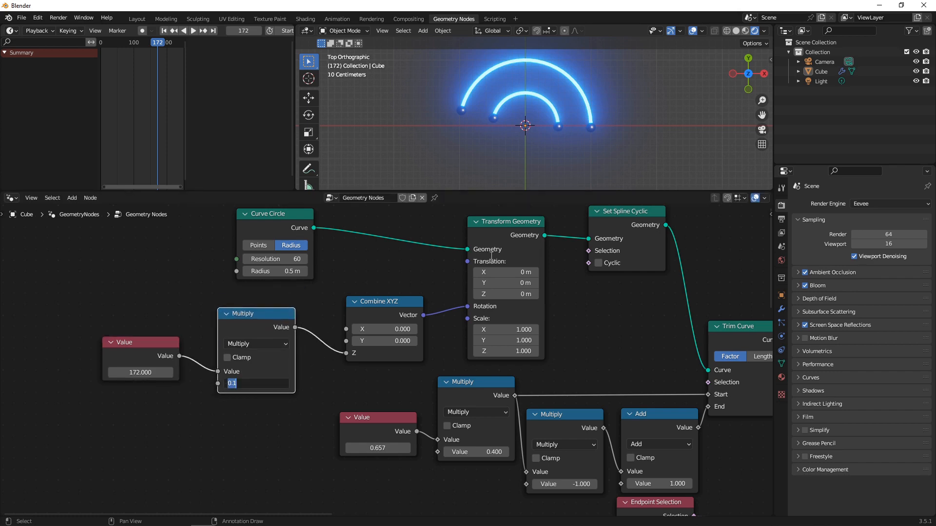
{"action": "key", "text": "Return"}
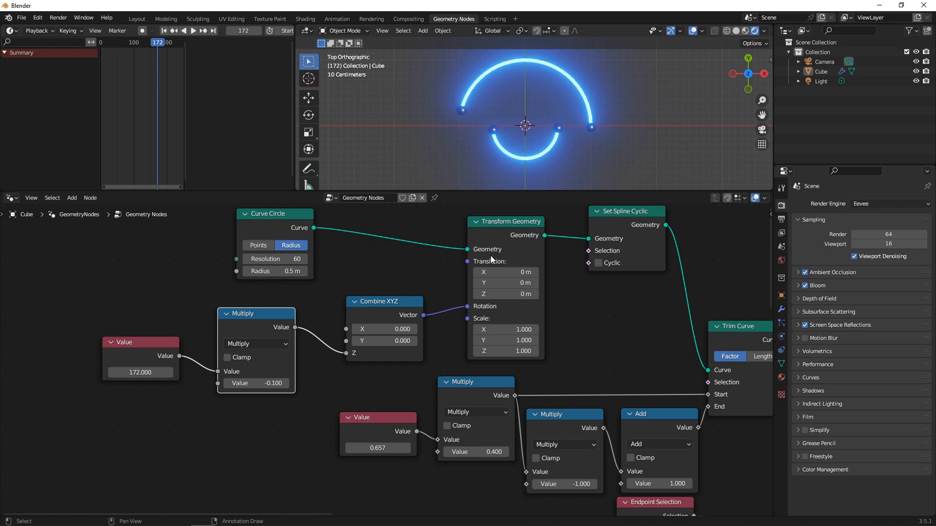
Step: Play the animation to compare the two rings' motion, and stop playback
{"action": "left_click", "coordinate": [193, 31]}
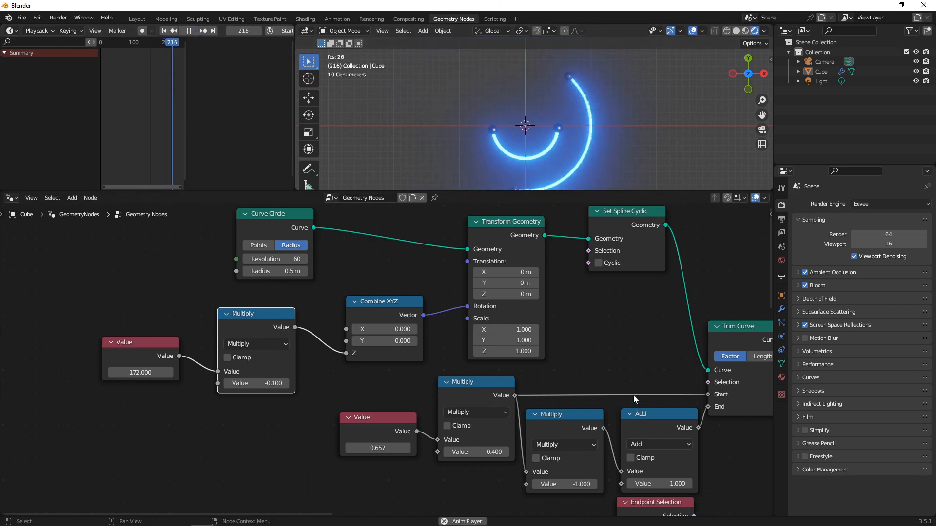
{"action": "scroll", "coordinate": [633, 396], "scroll_direction": "down", "scroll_amount": 2}
{"action": "middle_click_drag", "start_coordinate": [591, 343], "coordinate": [422, 317]}
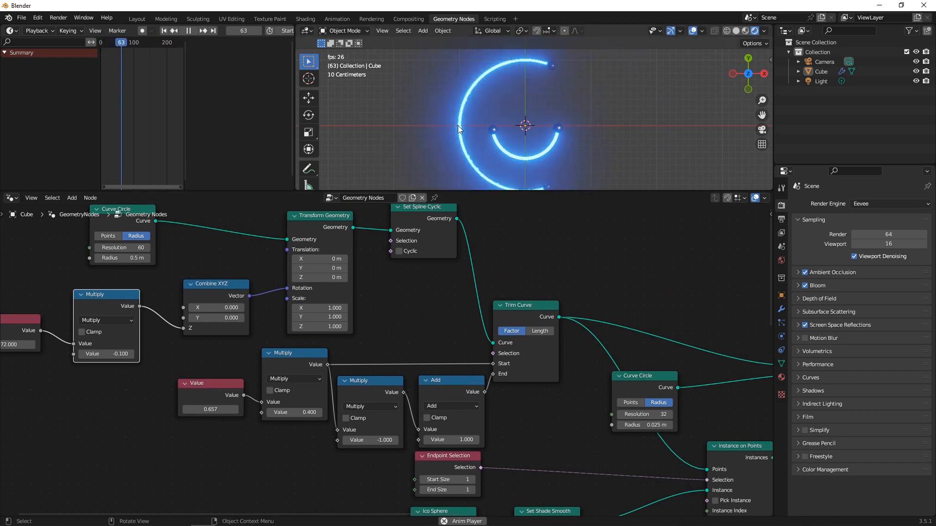
{"action": "left_click", "coordinate": [186, 32]}
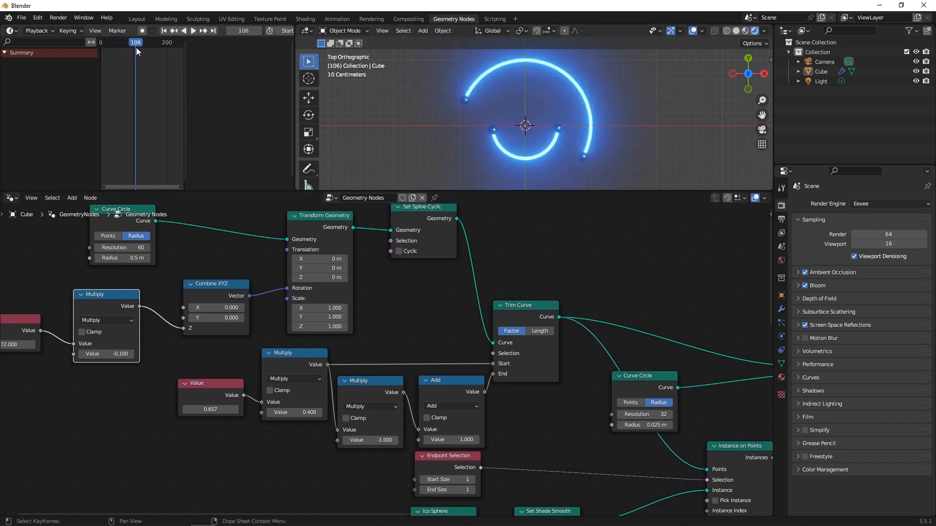
Step: Go to frame 0 and insert a keyframe on the copied Value node that drives the inner ring's Trim Curve
{"action": "left_click", "coordinate": [96, 42]}
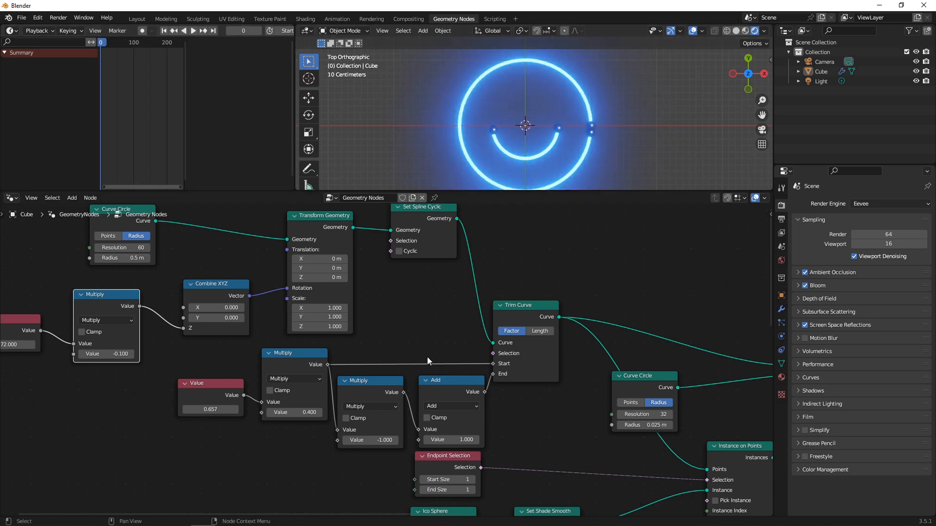
{"action": "scroll", "coordinate": [395, 366], "scroll_direction": "down", "scroll_amount": 2}
{"action": "middle_click_drag", "start_coordinate": [295, 394], "coordinate": [458, 343]}
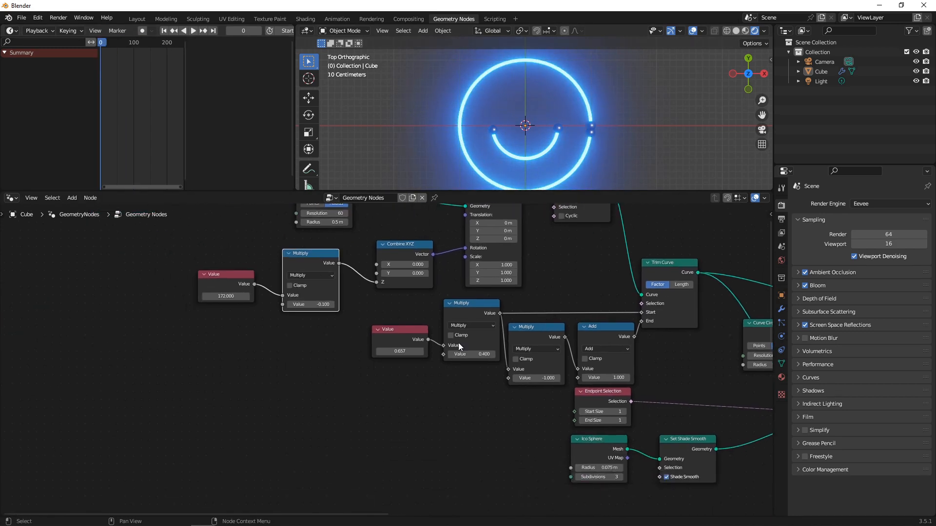
{"action": "right_click", "coordinate": [403, 355]}
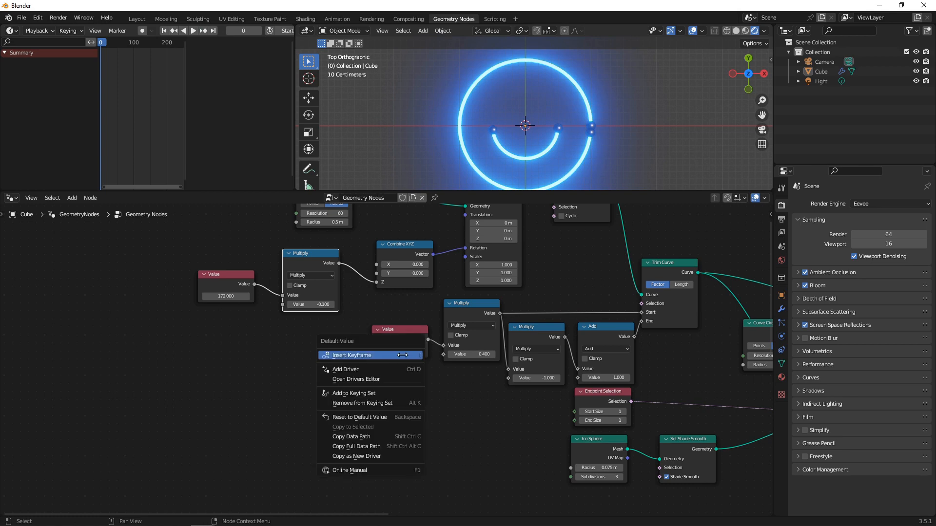
{"action": "left_click", "coordinate": [381, 352]}
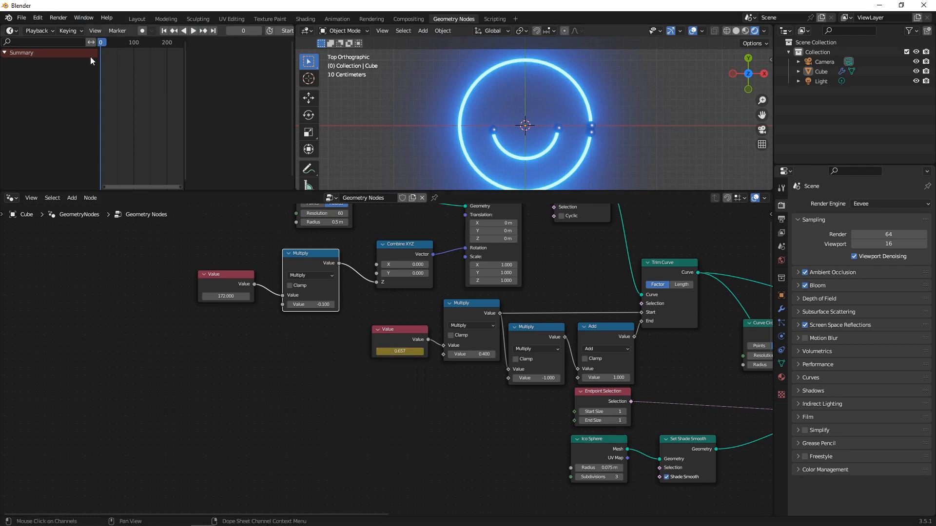
Step: Switch the timeline area to the Graph Editor and select the keyframed Value node and the Cube object to load their curve
{"action": "left_click", "coordinate": [11, 30]}
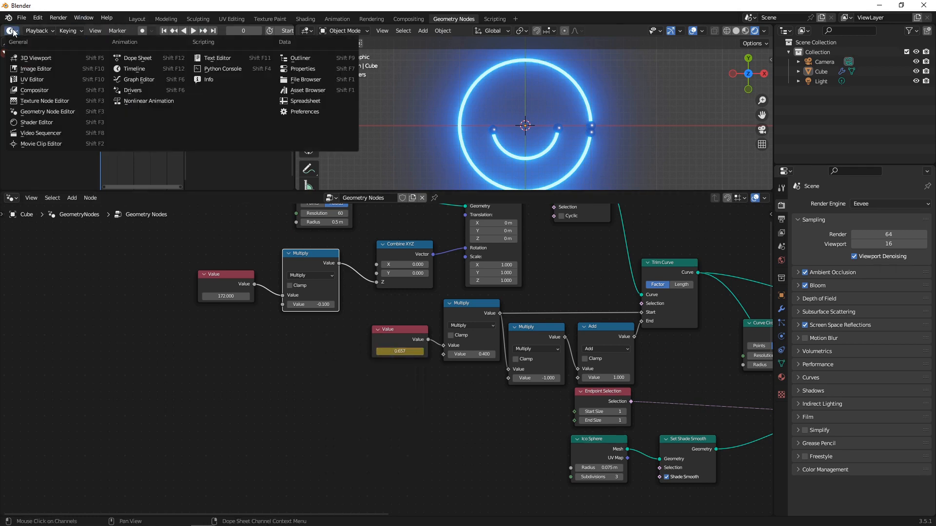
{"action": "left_click", "coordinate": [127, 79]}
{"action": "left_click", "coordinate": [116, 31]}
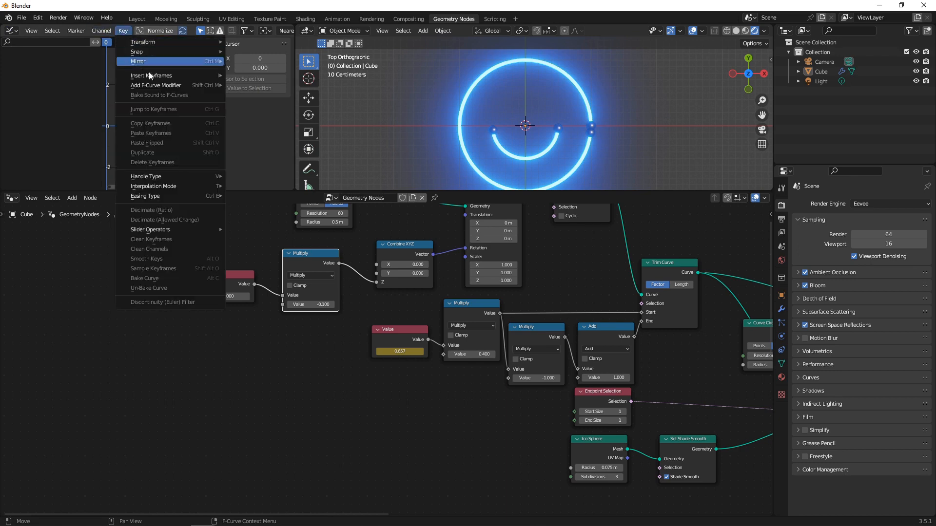
{"action": "left_click", "coordinate": [393, 330]}
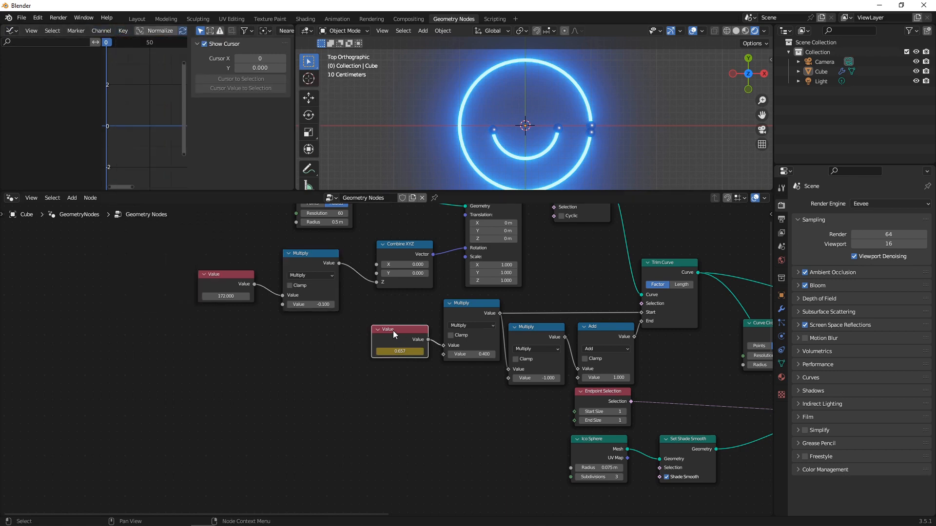
{"action": "left_click", "coordinate": [114, 32]}
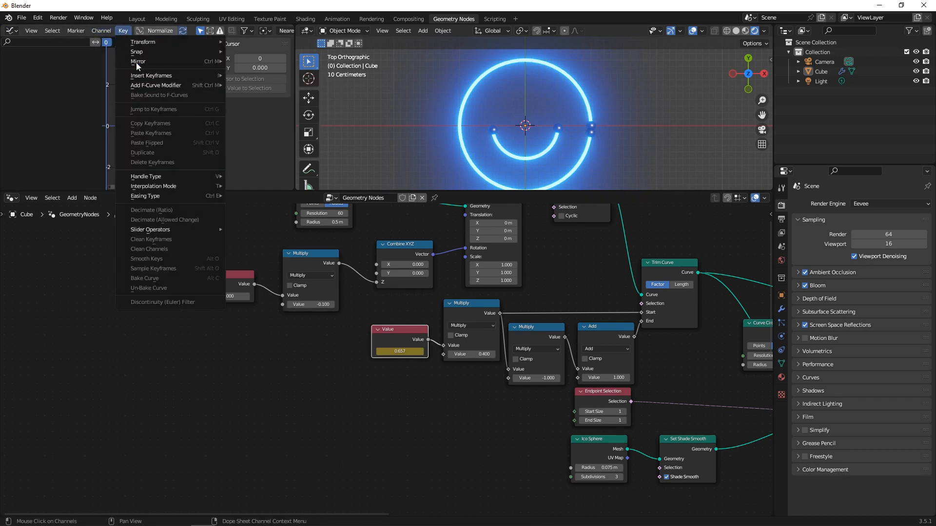
{"action": "left_click", "coordinate": [528, 156]}
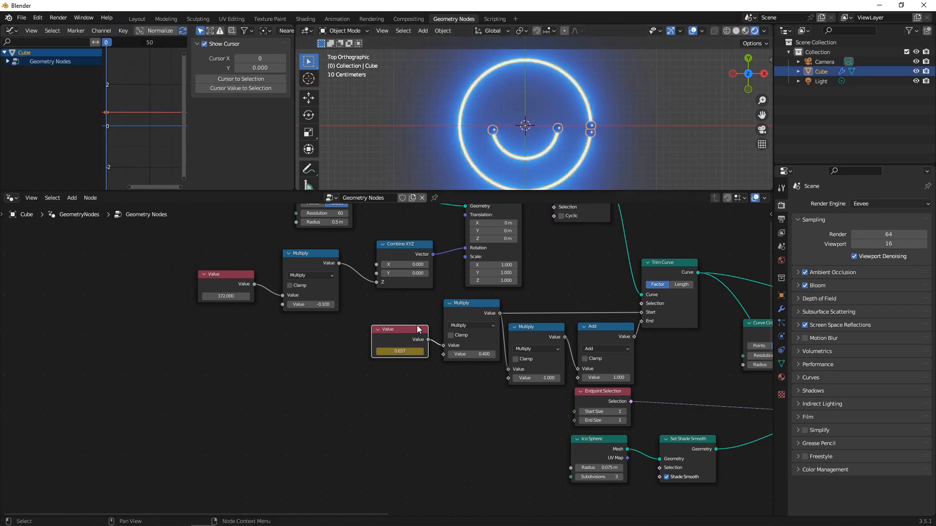
Step: Bake the metronome-D minor-130bpm MP3 to the copied Value node's F-curve with the default sound settings
{"action": "left_click", "coordinate": [124, 33]}
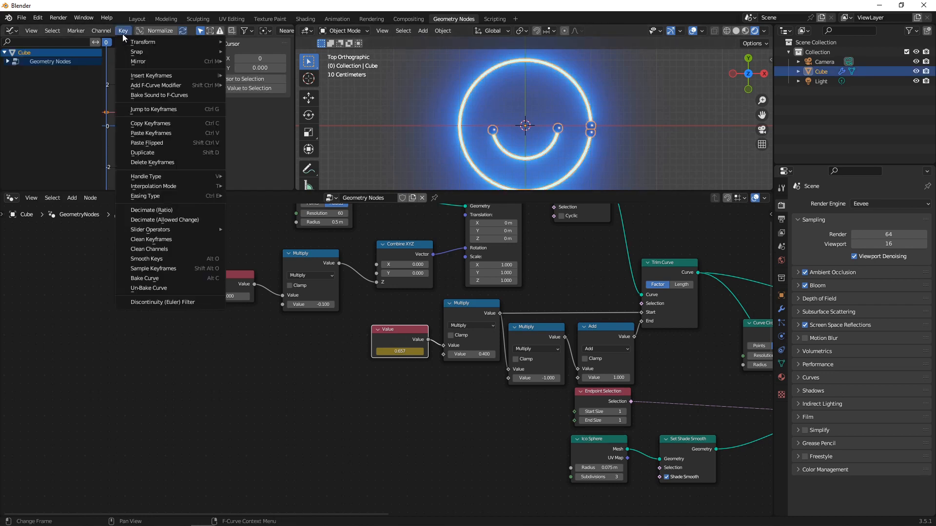
{"action": "left_click", "coordinate": [162, 95]}
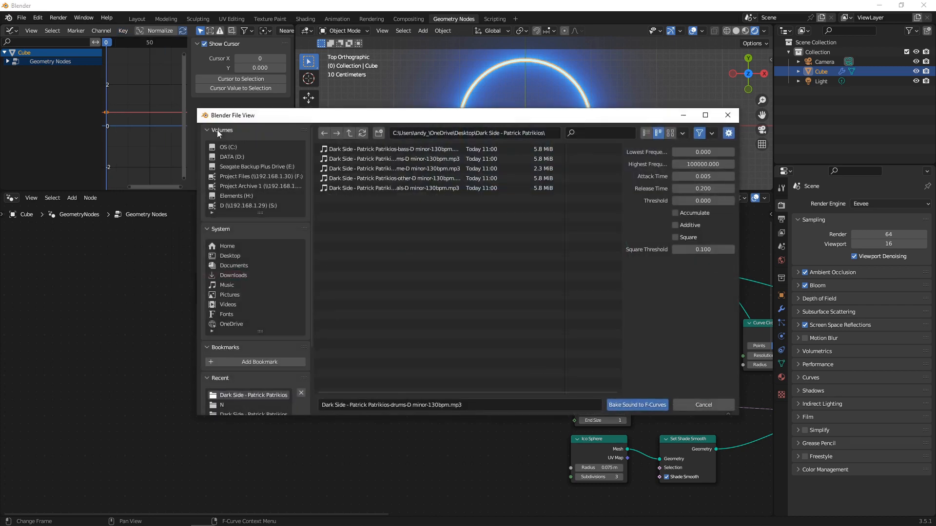
{"action": "left_click", "coordinate": [407, 169]}
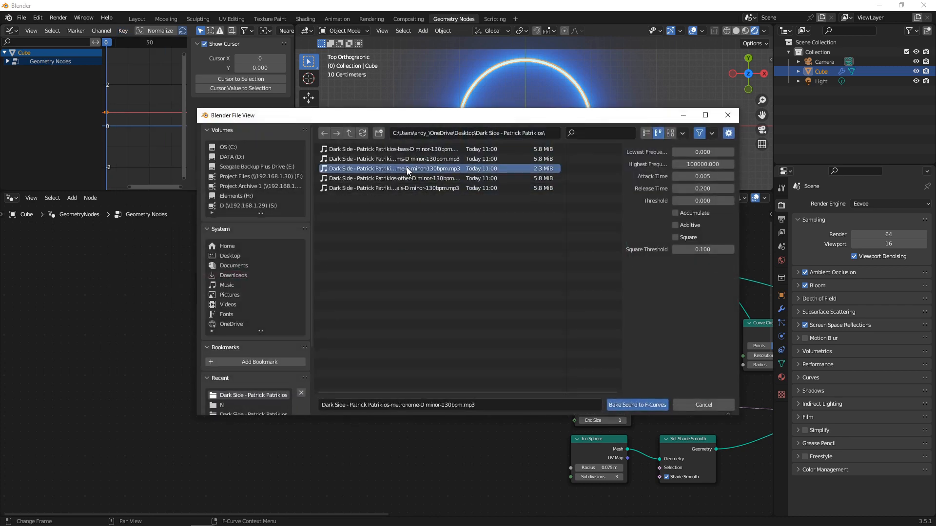
{"action": "double_click", "coordinate": [406, 168]}
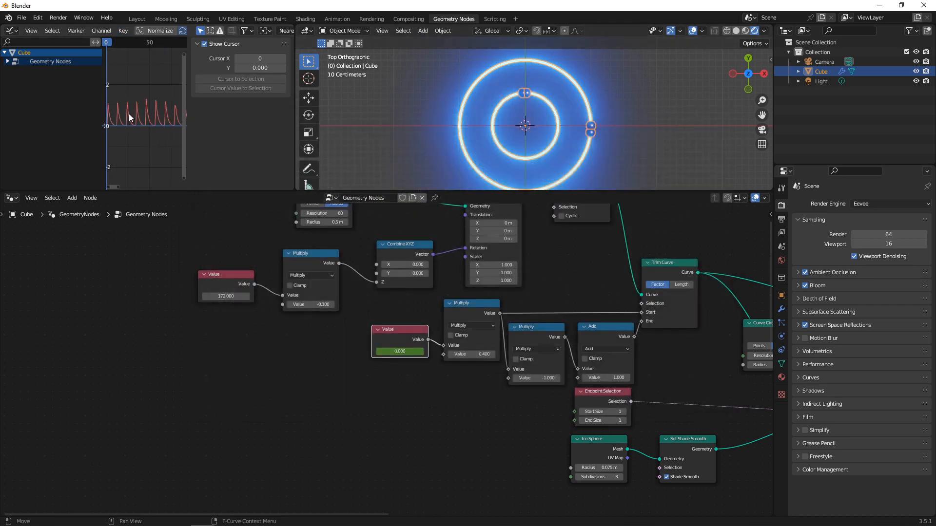
Step: Widen the Graph Editor, examine the baked metronome curve along the timeline, and expand its Geometry Nodes channel group
{"action": "scroll", "coordinate": [129, 115], "scroll_direction": "up", "scroll_amount": 1}
{"action": "left_click_drag", "start_coordinate": [188, 110], "coordinate": [235, 110]}
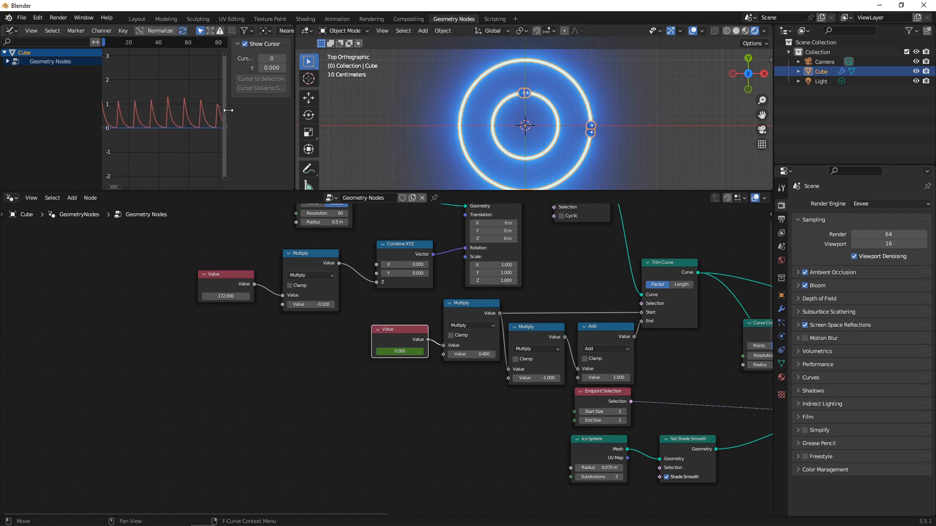
{"action": "key", "text": "Home"}
{"action": "scroll", "coordinate": [158, 101], "scroll_direction": "down", "scroll_amount": 5}
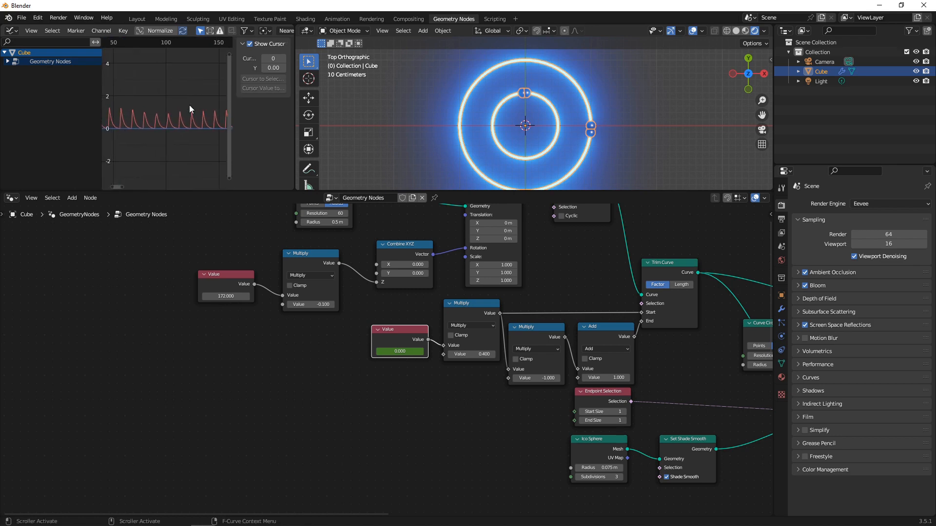
{"action": "scroll", "coordinate": [169, 100], "scroll_direction": "up", "scroll_amount": 5}
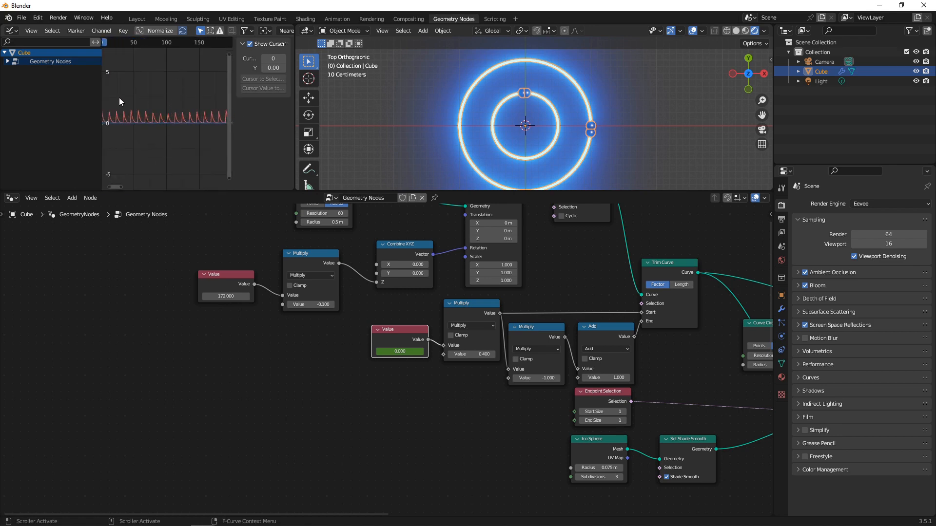
{"action": "left_click_drag", "start_coordinate": [294, 106], "coordinate": [558, 105]}
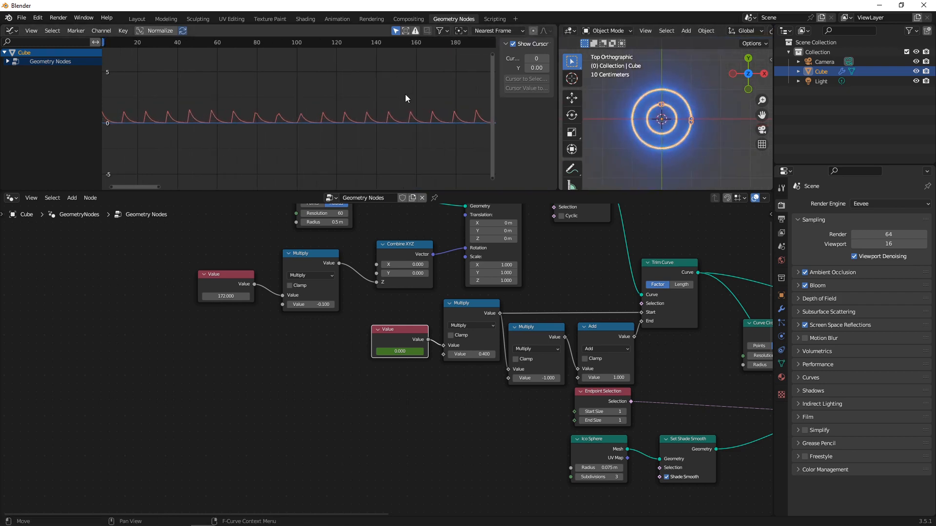
{"action": "key", "text": "Home"}
{"action": "scroll", "coordinate": [309, 94], "scroll_direction": "up", "scroll_amount": 3}
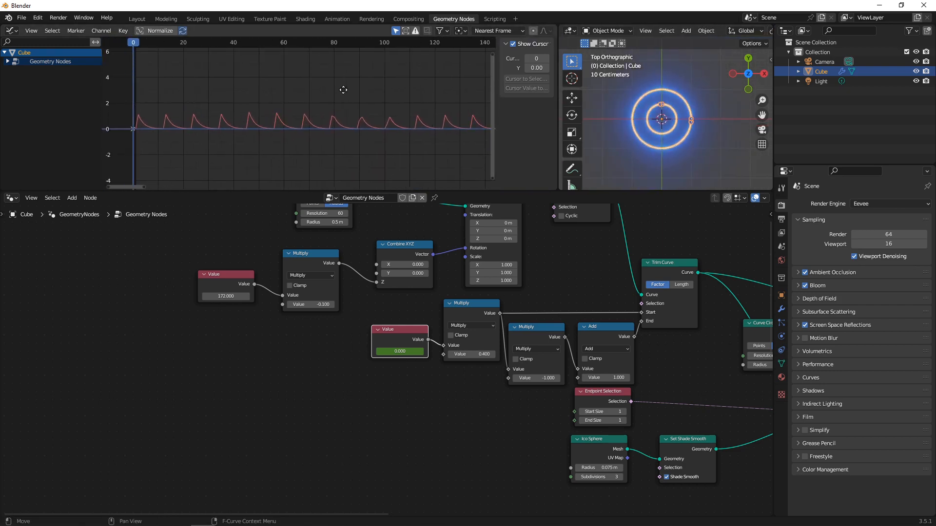
{"action": "scroll", "coordinate": [296, 77], "scroll_direction": "up", "scroll_amount": 1}
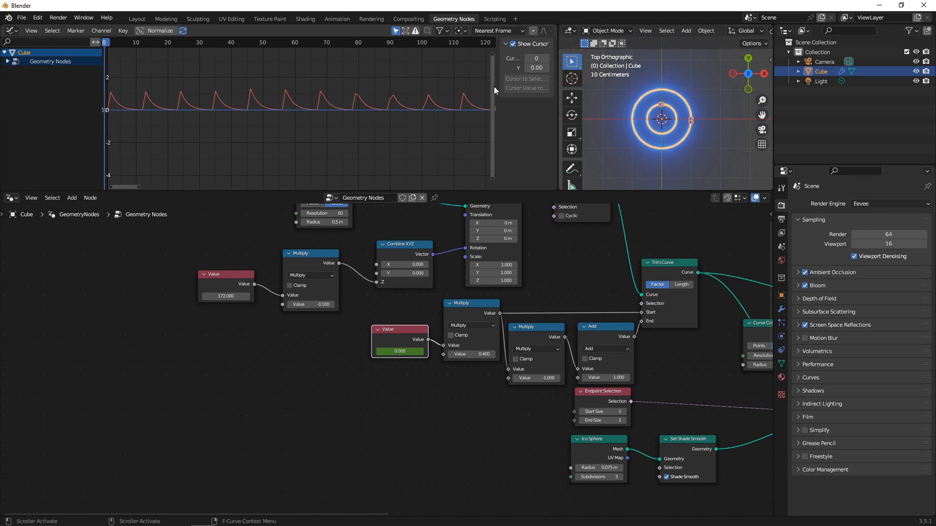
{"action": "scroll", "coordinate": [371, 69], "scroll_direction": "down", "scroll_amount": 5}
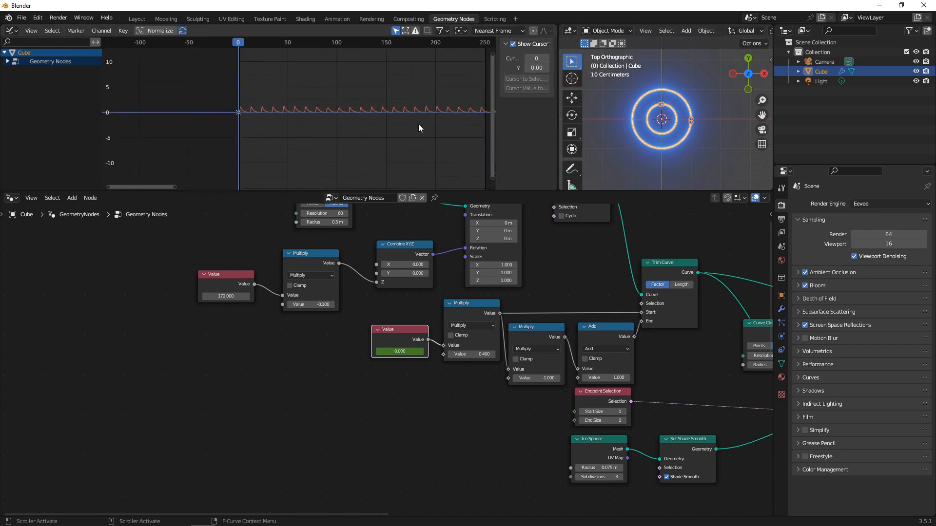
{"action": "left_click", "coordinate": [16, 31]}
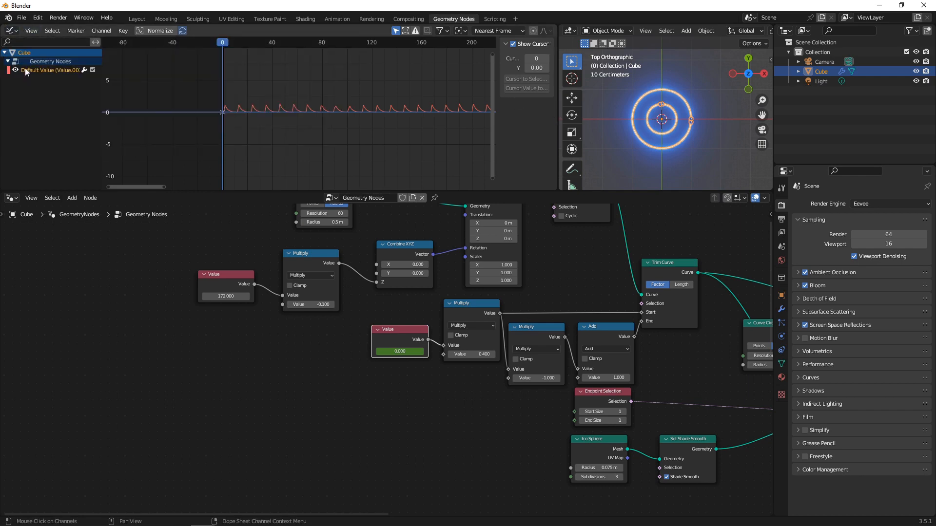
Step: Add an Envelope modifier with one control point to the metronome Value node's F-curve and widen the modifier sidebar
{"action": "left_click", "coordinate": [26, 71]}
{"action": "left_click", "coordinate": [508, 45]}
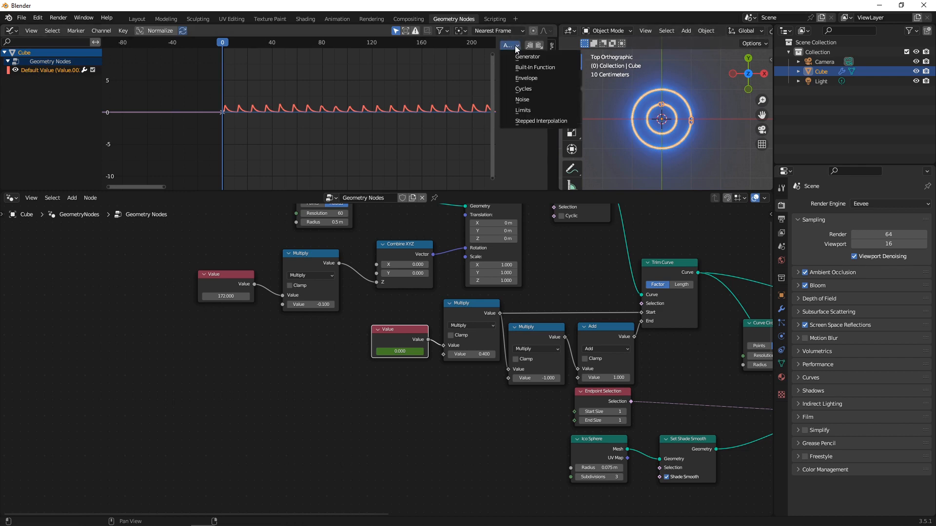
{"action": "left_click", "coordinate": [523, 78]}
{"action": "scroll", "coordinate": [396, 92], "scroll_direction": "up", "scroll_amount": 5}
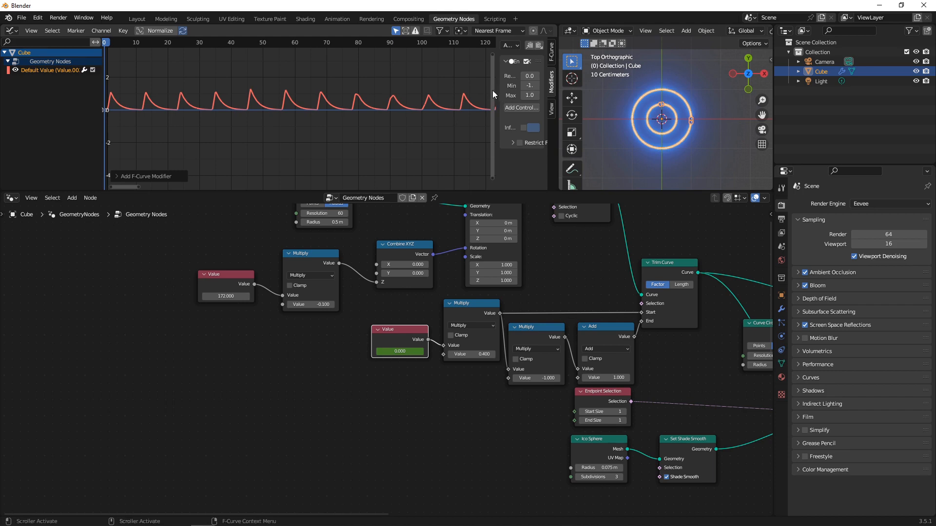
{"action": "left_click_drag", "start_coordinate": [495, 90], "coordinate": [392, 97]}
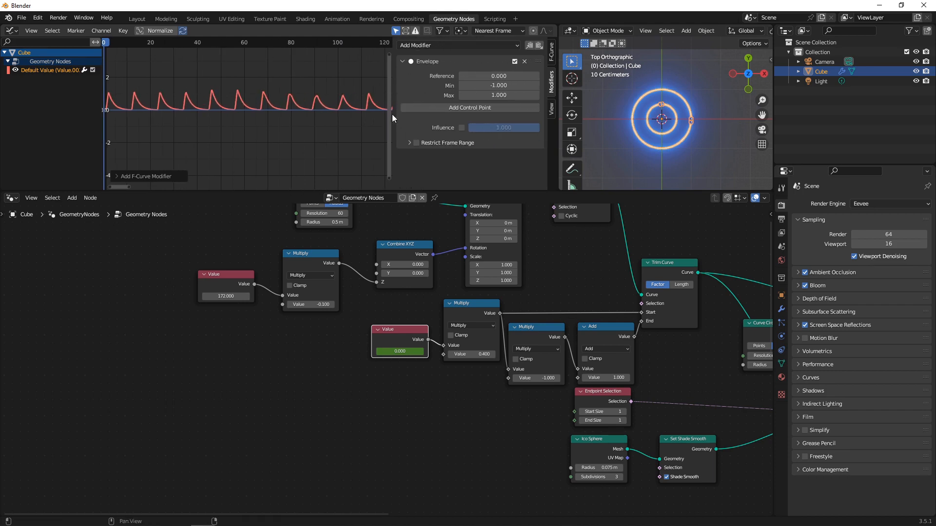
{"action": "left_click", "coordinate": [470, 107]}
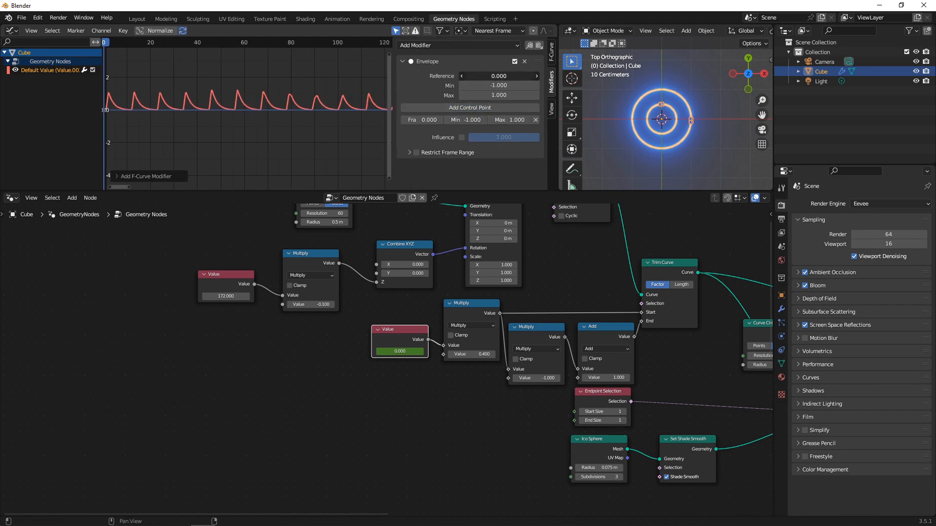
Step: Set the Envelope control point's Max to 0.400 and the modifier's Reference to -0.600
{"action": "mouse_move", "coordinate": [498, 76]}
{"action": "left_mouse_down"}
{"action": "mouse_move", "coordinate": [461, 76]}
{"action": "mouse_move", "coordinate": [499, 76]}
{"action": "left_mouse_up"}
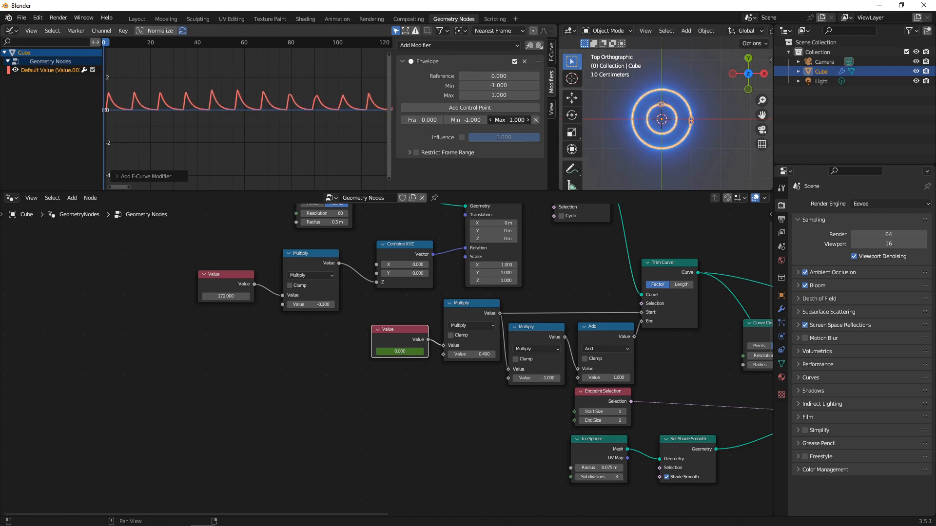
{"action": "left_click_drag", "start_coordinate": [509, 120], "coordinate": [480, 120]}
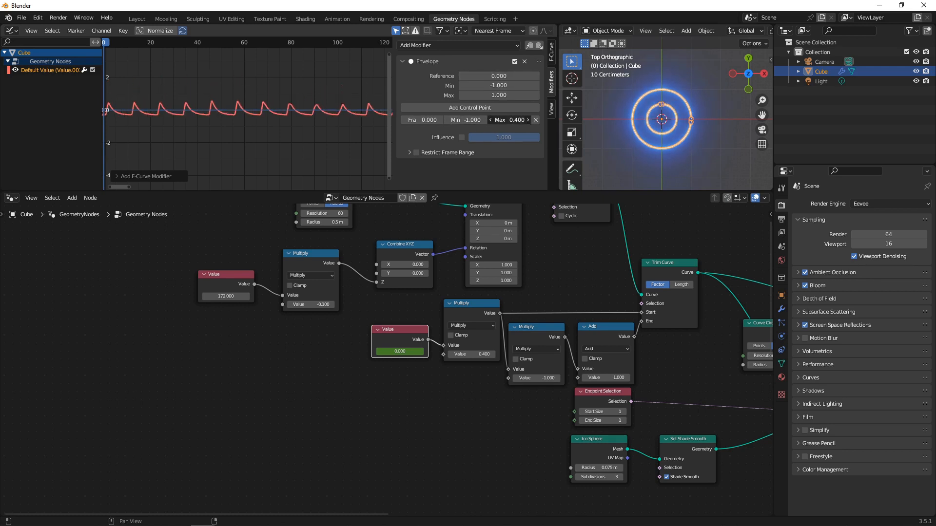
{"action": "left_click_drag", "start_coordinate": [498, 76], "coordinate": [469, 76]}
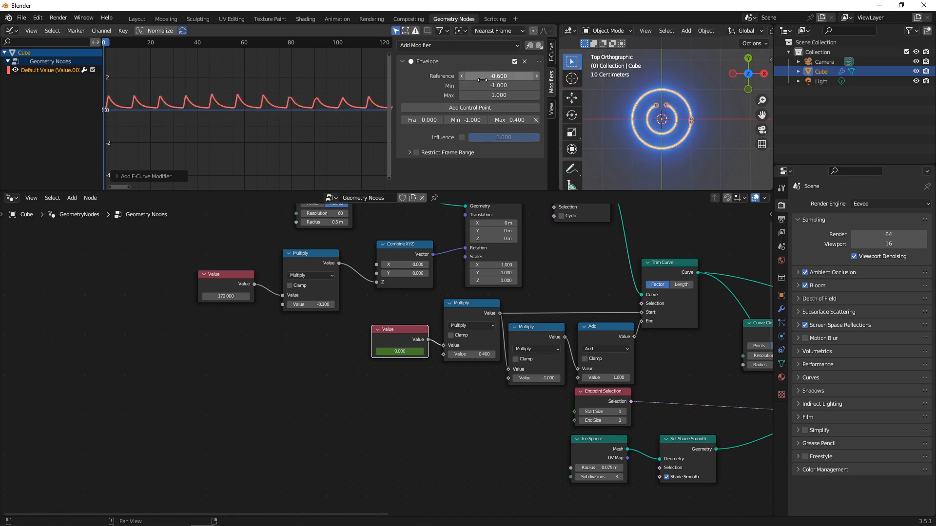
{"action": "scroll", "coordinate": [219, 100], "scroll_direction": "up", "scroll_amount": 3}
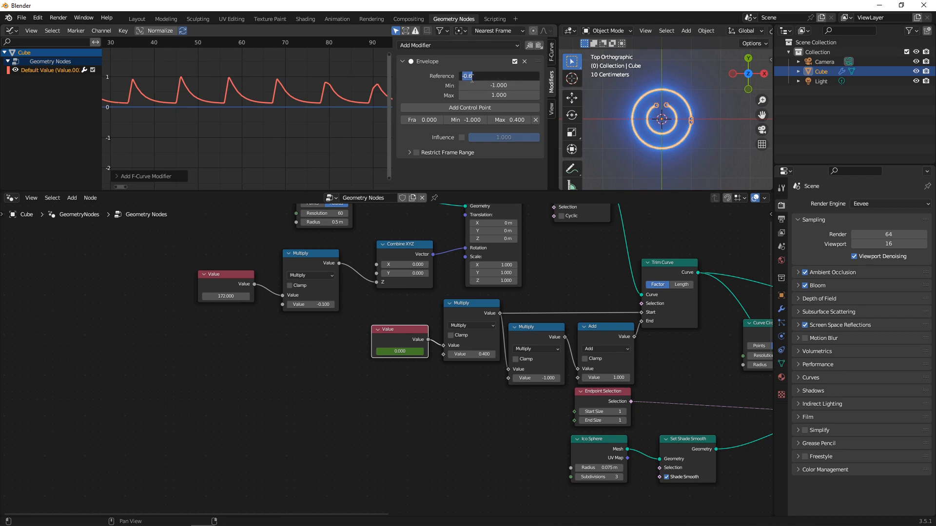
{"action": "key", "text": "Return"}
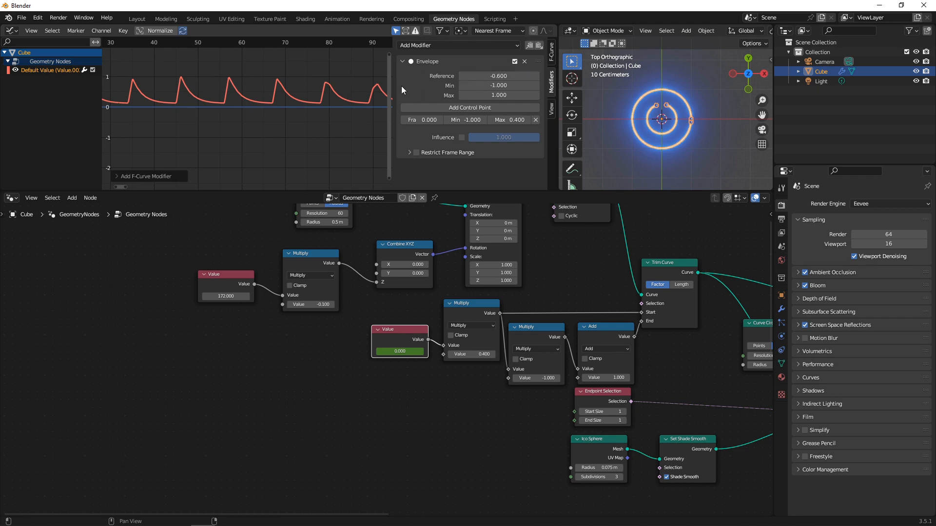
Step: Switch the Graph Editor area back to the Timeline and play the animation
{"action": "left_click", "coordinate": [12, 30]}
{"action": "left_click", "coordinate": [133, 70]}
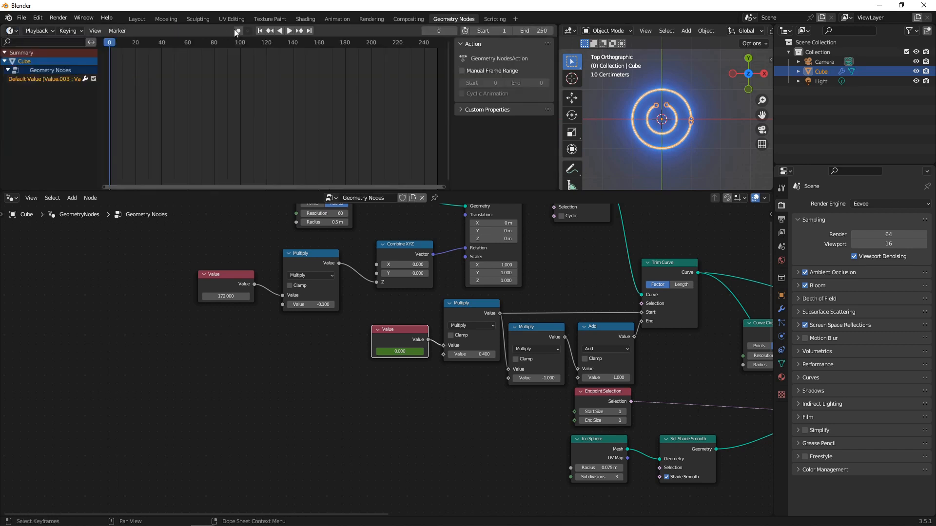
{"action": "key", "text": "space"}
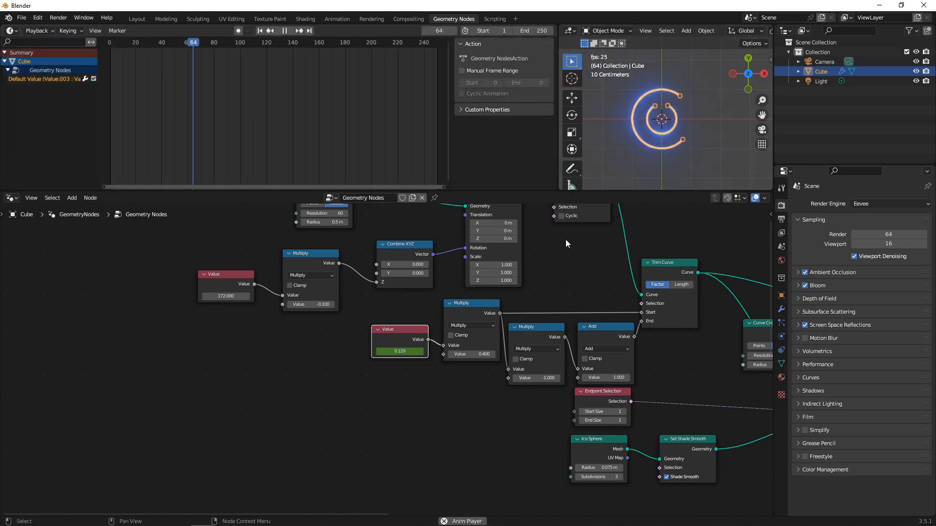
Step: Enter the #frame driver in the Value node that feeds the inner ring's rotation Multiply node
{"action": "scroll", "coordinate": [531, 282], "scroll_direction": "up", "scroll_amount": 1}
{"action": "middle_click_drag", "start_coordinate": [531, 282], "coordinate": [539, 306]}
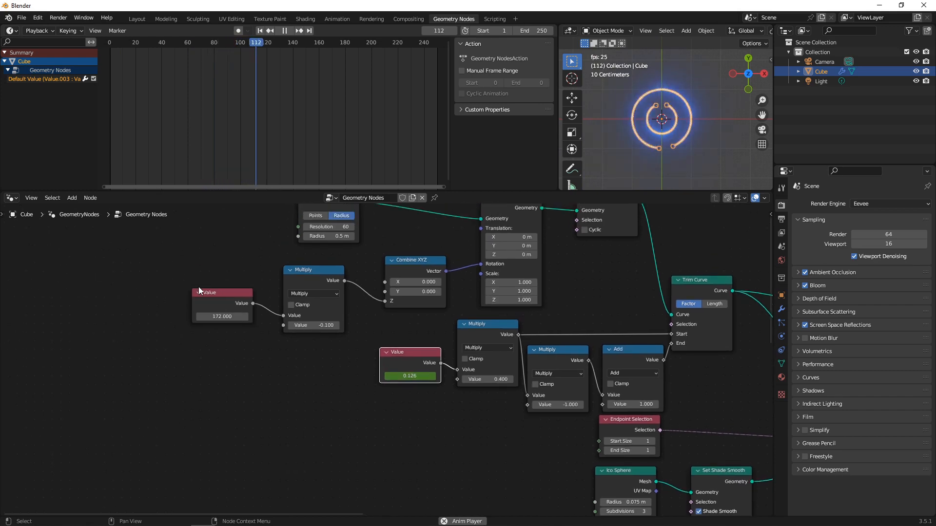
{"action": "left_click", "coordinate": [219, 316]}
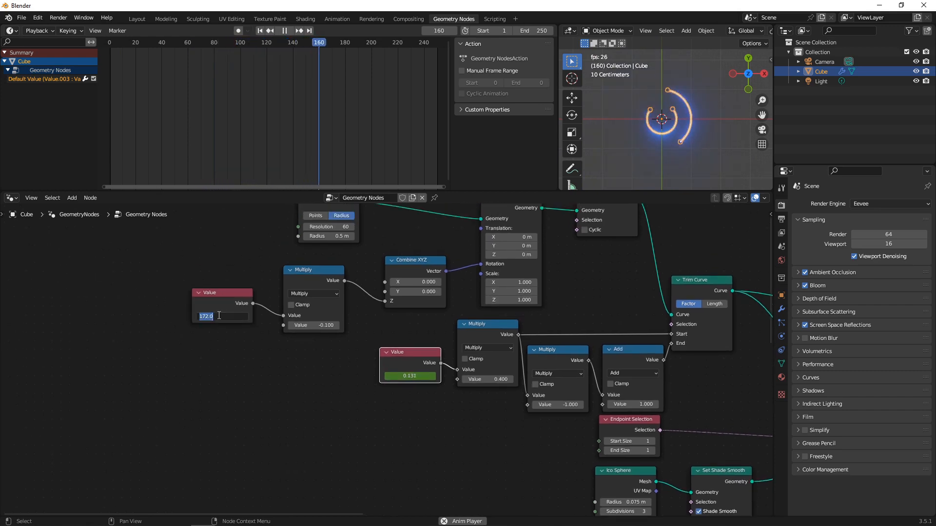
{"action": "type", "text": "#frame"}
{"action": "key", "text": "Return"}
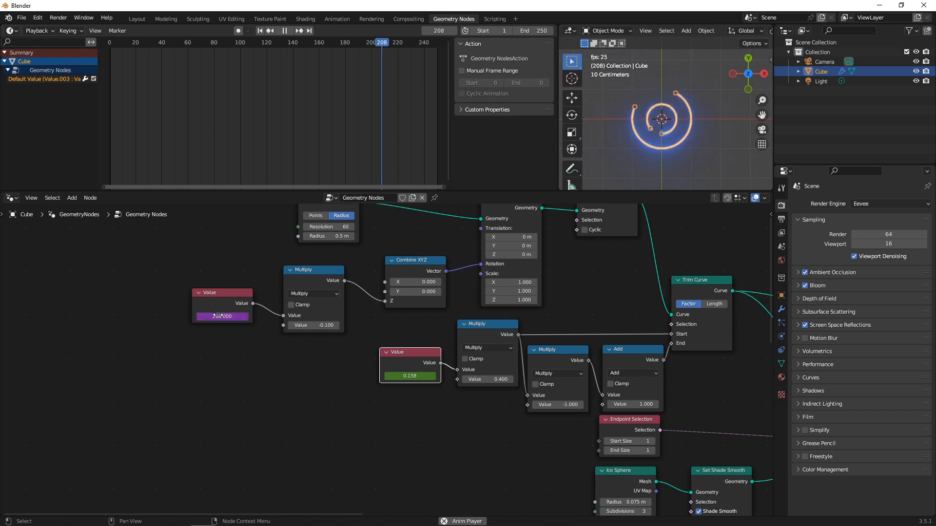
Step: Move the outer ring's #frame Value node up, link it to the inner ring's rotation Multiply node too, and delete the redundant Value node
{"action": "scroll", "coordinate": [235, 328], "scroll_direction": "down", "scroll_amount": 1}
{"action": "scroll", "coordinate": [301, 358], "scroll_direction": "down", "scroll_amount": 8}
{"action": "middle_click_drag", "start_coordinate": [297, 401], "coordinate": [307, 352]}
{"action": "scroll", "coordinate": [308, 352], "scroll_direction": "up", "scroll_amount": 1}
{"action": "left_click", "coordinate": [309, 462]}
{"action": "left_click_drag", "start_coordinate": [309, 462], "coordinate": [299, 309]}
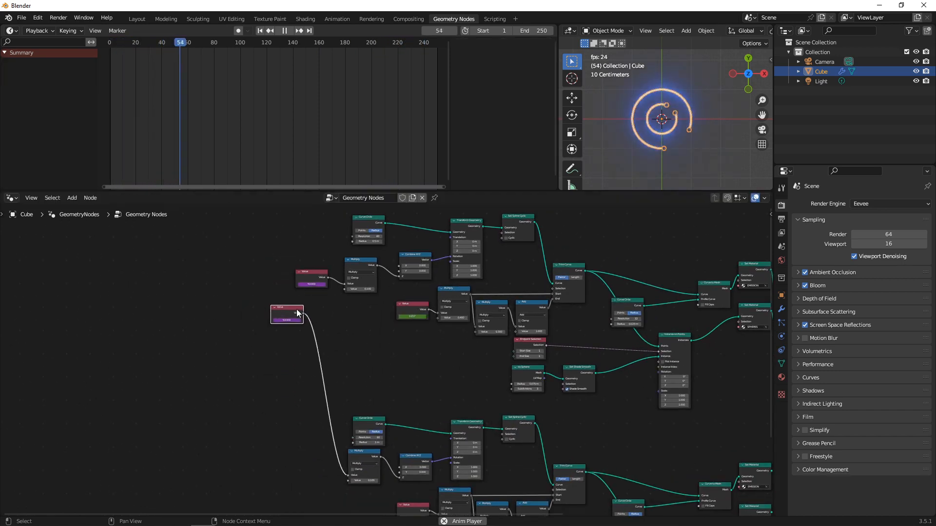
{"action": "scroll", "coordinate": [299, 309], "scroll_direction": "up", "scroll_amount": 3}
{"action": "left_click_drag", "start_coordinate": [274, 354], "coordinate": [344, 304]}
{"action": "left_click", "coordinate": [293, 293]}
{"action": "key", "text": "x"}
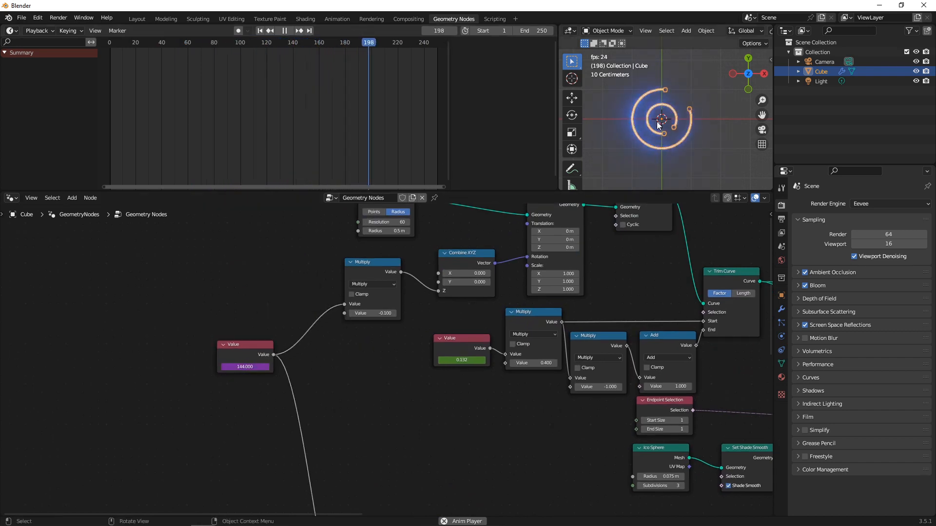
Step: Check both rings' motion during playback and stop the animation
{"action": "scroll", "coordinate": [648, 245], "scroll_direction": "down", "scroll_amount": 6}
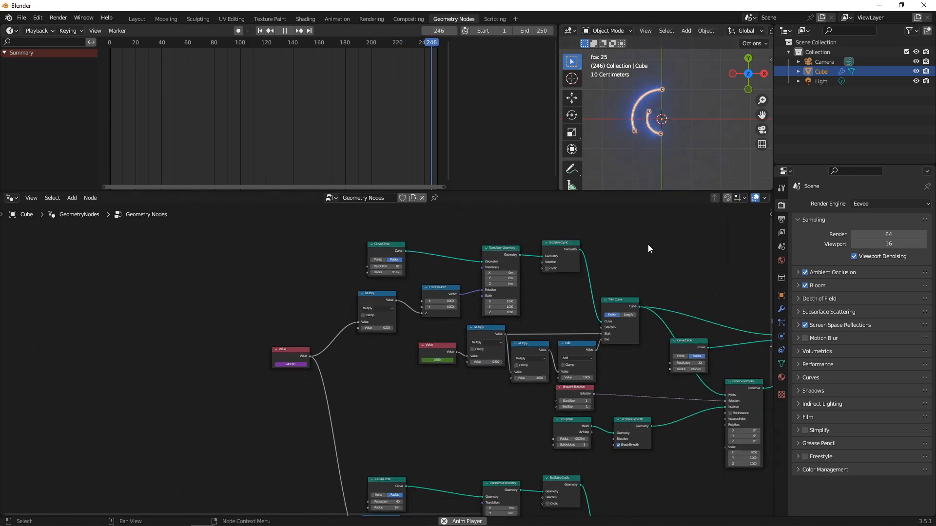
{"action": "scroll", "coordinate": [431, 254], "scroll_direction": "down", "scroll_amount": 2}
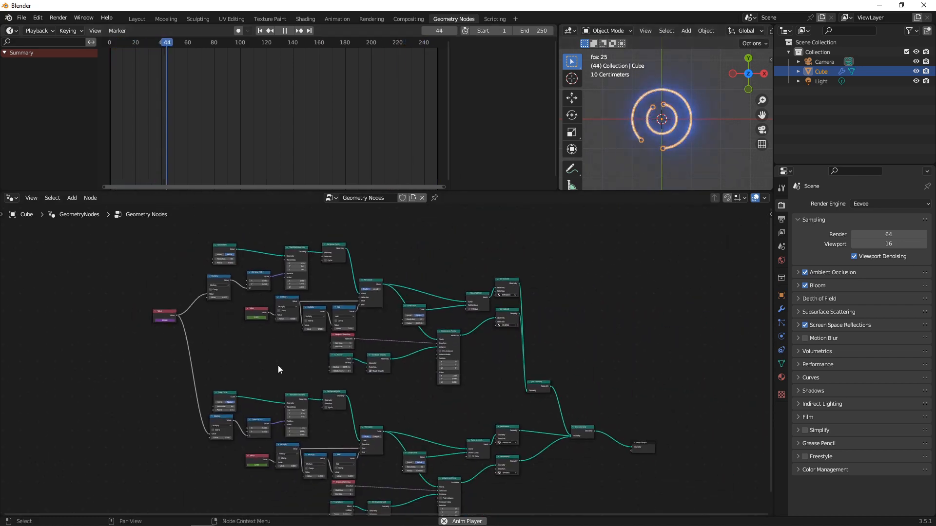
{"action": "left_click", "coordinate": [284, 30]}
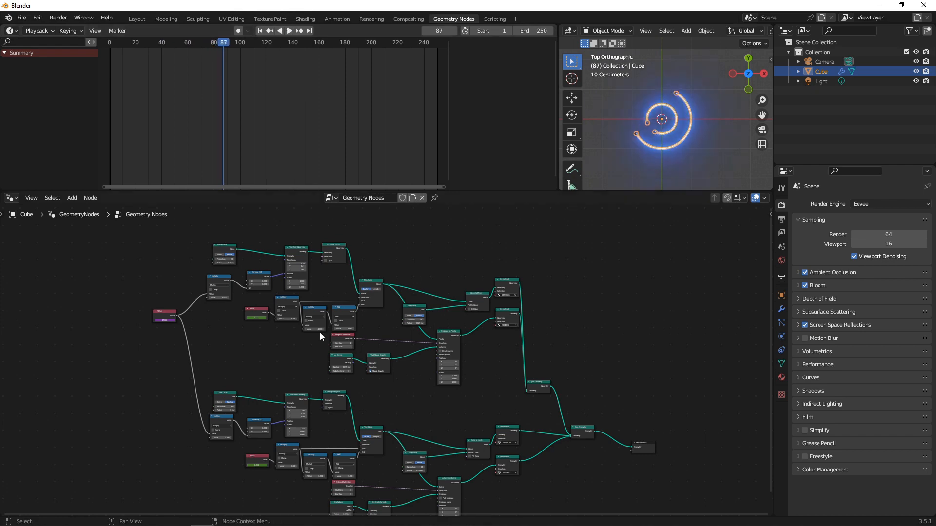
Step: Add an Ico Sphere node below the Set Material nodes and link its Mesh output to the final Join Geometry node
{"action": "scroll", "coordinate": [332, 411], "scroll_direction": "up", "scroll_amount": 6}
{"action": "middle_click_drag", "start_coordinate": [398, 432], "coordinate": [436, 323]}
{"action": "scroll", "coordinate": [528, 447], "scroll_direction": "down", "scroll_amount": 4}
{"action": "middle_click_drag", "start_coordinate": [528, 446], "coordinate": [514, 361]}
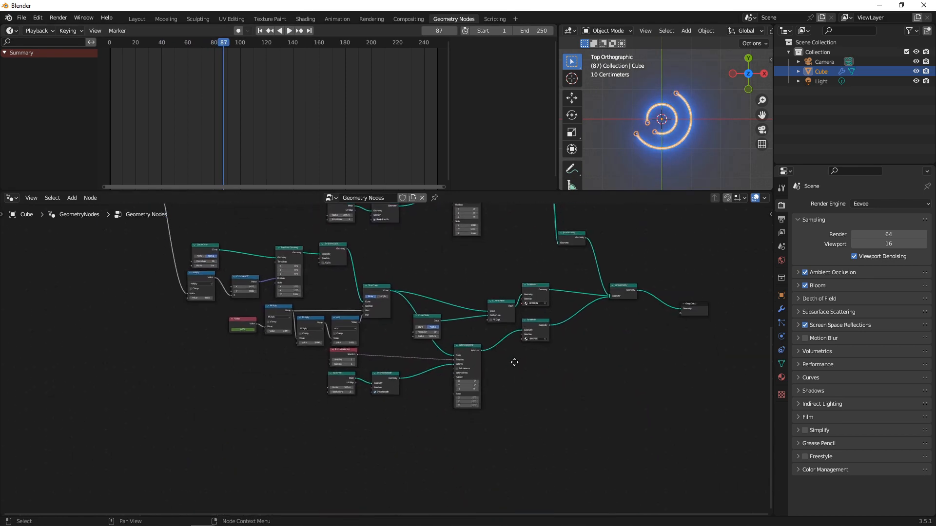
{"action": "scroll", "coordinate": [623, 377], "scroll_direction": "up", "scroll_amount": 5}
{"action": "middle_click_drag", "start_coordinate": [623, 388], "coordinate": [542, 382]}
{"action": "scroll", "coordinate": [622, 354], "scroll_direction": "down", "scroll_amount": 1}
{"action": "middle_click_drag", "start_coordinate": [549, 337], "coordinate": [483, 317]}
{"action": "key", "text": "shift+a"}
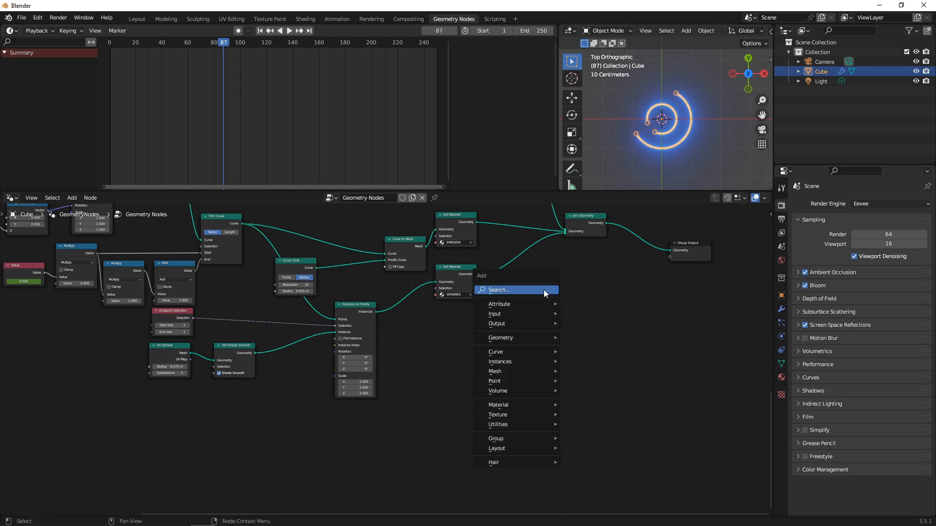
{"action": "left_click", "coordinate": [530, 291]}
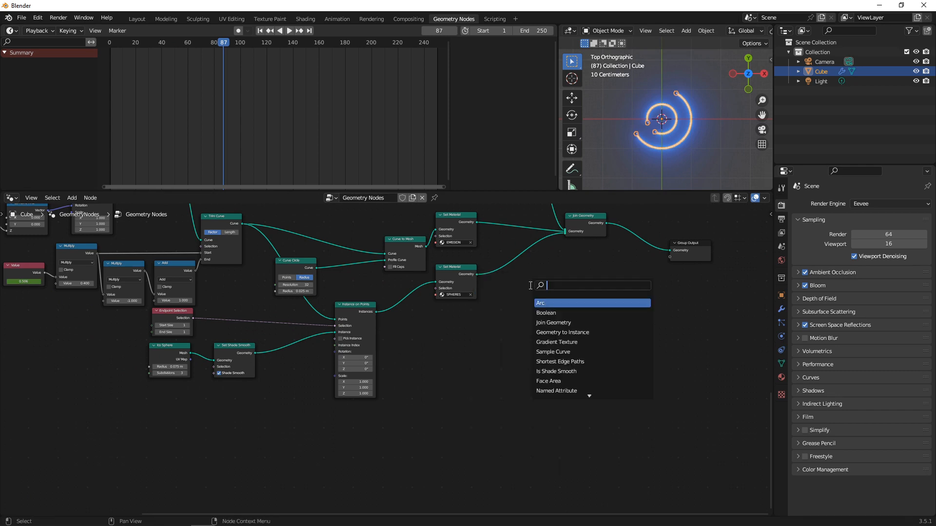
{"action": "type", "text": "icos"}
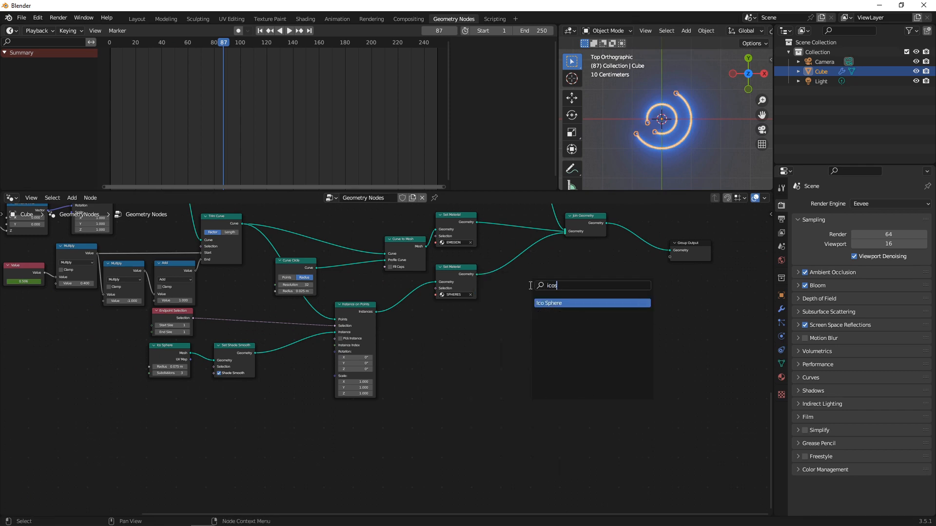
{"action": "key", "text": "Return"}
{"action": "left_click", "coordinate": [495, 357]}
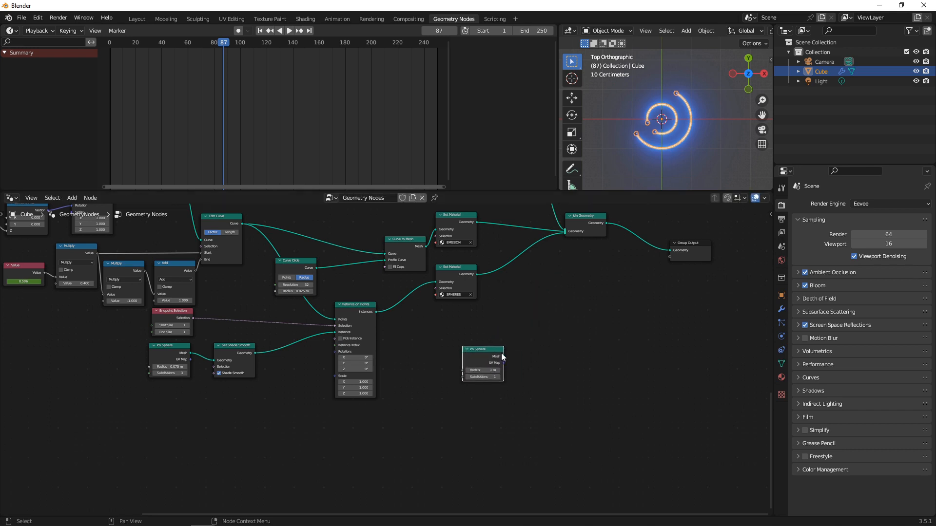
{"action": "left_click_drag", "start_coordinate": [503, 357], "coordinate": [566, 232]}
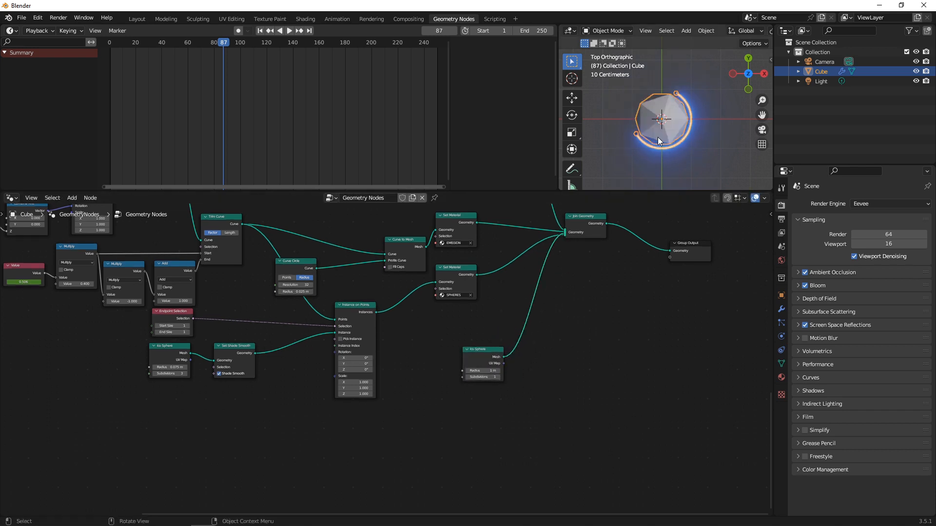
Step: Reduce the new Ico Sphere's radius to 0.3 m so it fits inside the inner ring
{"action": "scroll", "coordinate": [505, 378], "scroll_direction": "up", "scroll_amount": 3}
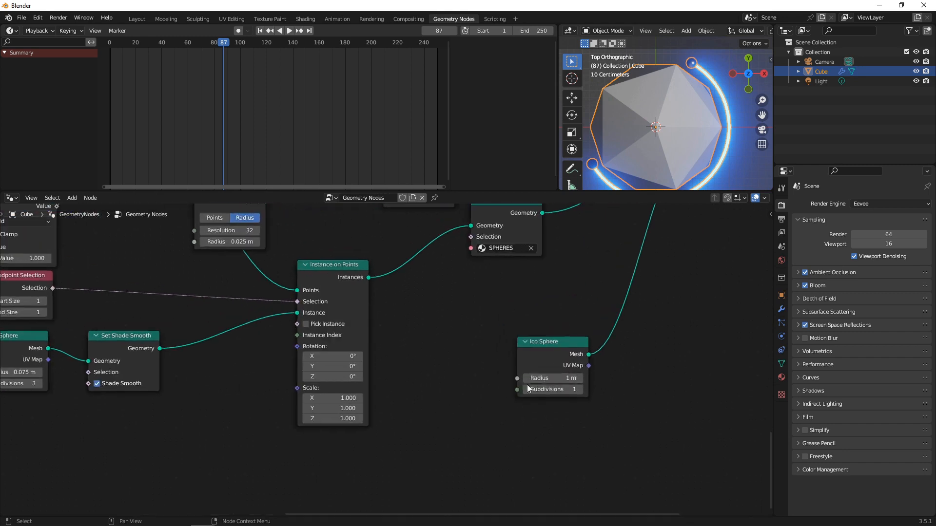
{"action": "left_click_drag", "start_coordinate": [553, 379], "coordinate": [637, 363]}
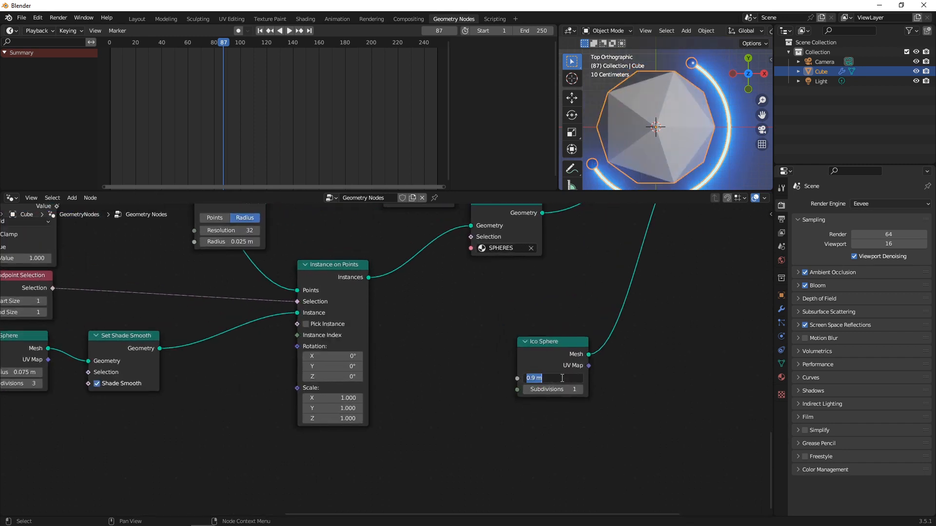
{"action": "key", "text": "Return"}
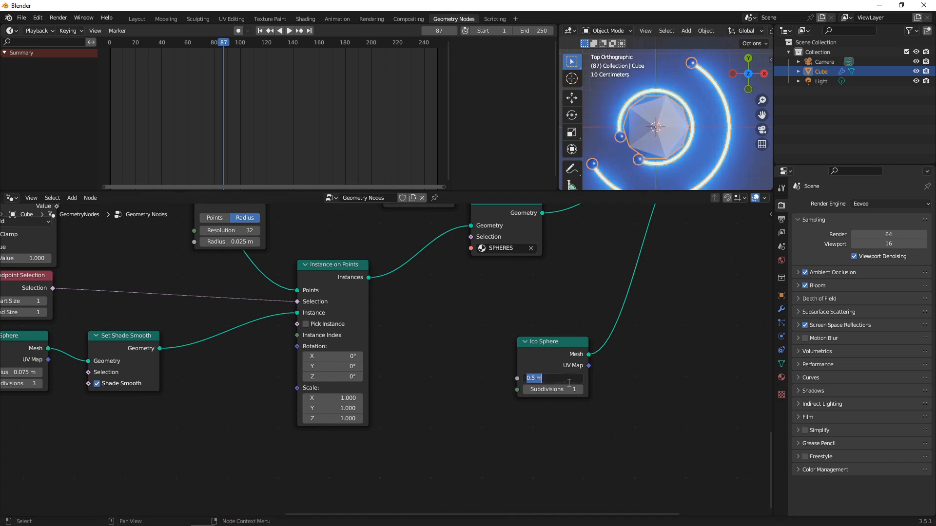
{"action": "type", "text": ".4"}
{"action": "key", "text": "Return"}
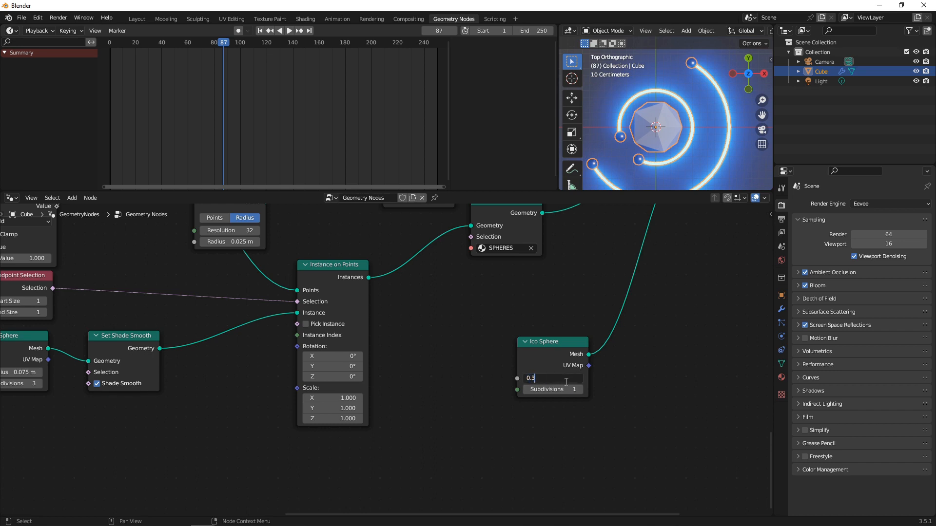
{"action": "key", "text": "Return"}
{"action": "scroll", "coordinate": [698, 136], "scroll_direction": "up", "scroll_amount": 4}
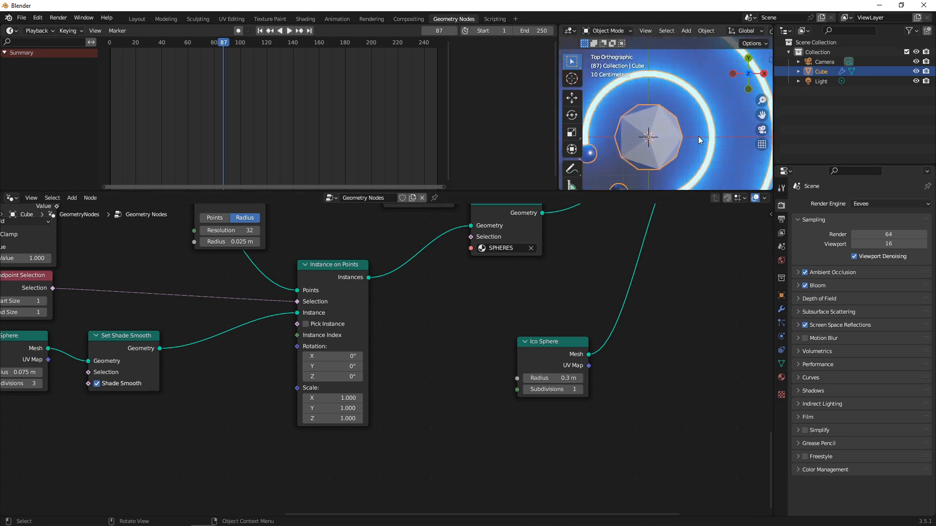
{"action": "scroll", "coordinate": [688, 109], "scroll_direction": "down", "scroll_amount": 2}
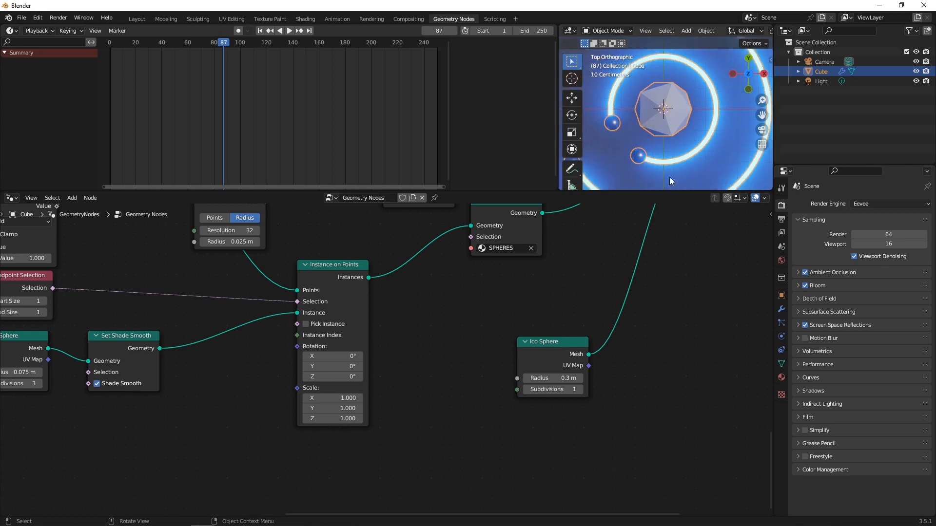
Step: Insert a Set Material node on the link between the new Ico Sphere and Join Geometry
{"action": "scroll", "coordinate": [689, 296], "scroll_direction": "down", "scroll_amount": 3}
{"action": "middle_click_drag", "start_coordinate": [646, 287], "coordinate": [534, 297]}
{"action": "scroll", "coordinate": [560, 310], "scroll_direction": "up", "scroll_amount": 1}
{"action": "scroll", "coordinate": [546, 307], "scroll_direction": "up", "scroll_amount": 1}
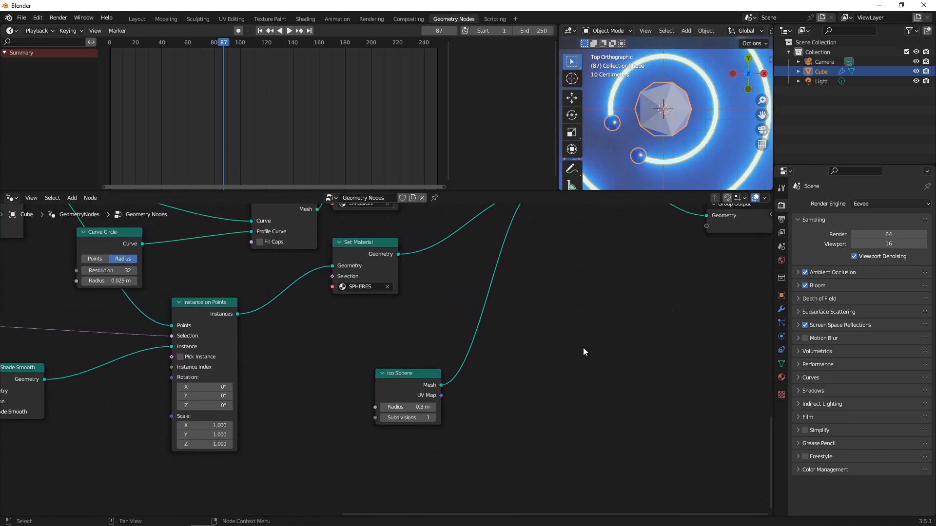
{"action": "key", "text": "shift+a"}
{"action": "left_click", "coordinate": [563, 342]}
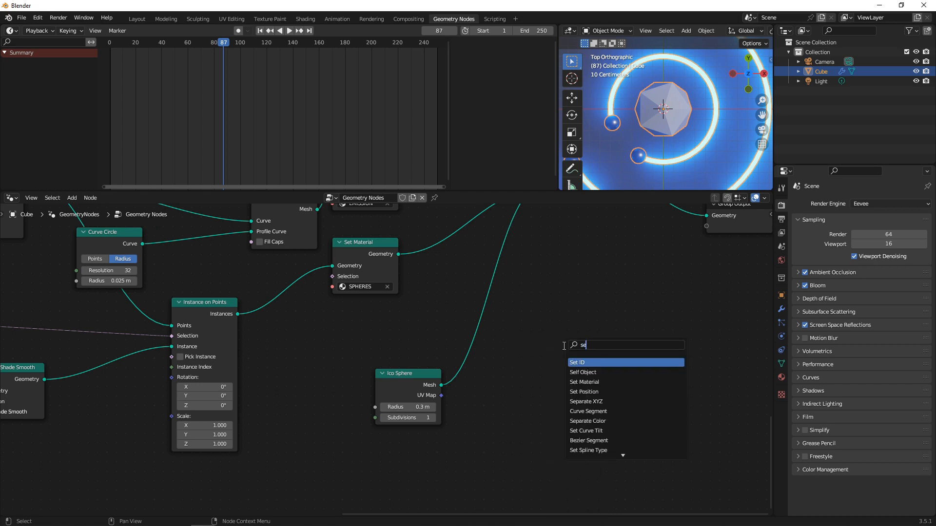
{"action": "type", "text": "set materia"}
{"action": "key", "text": "Return"}
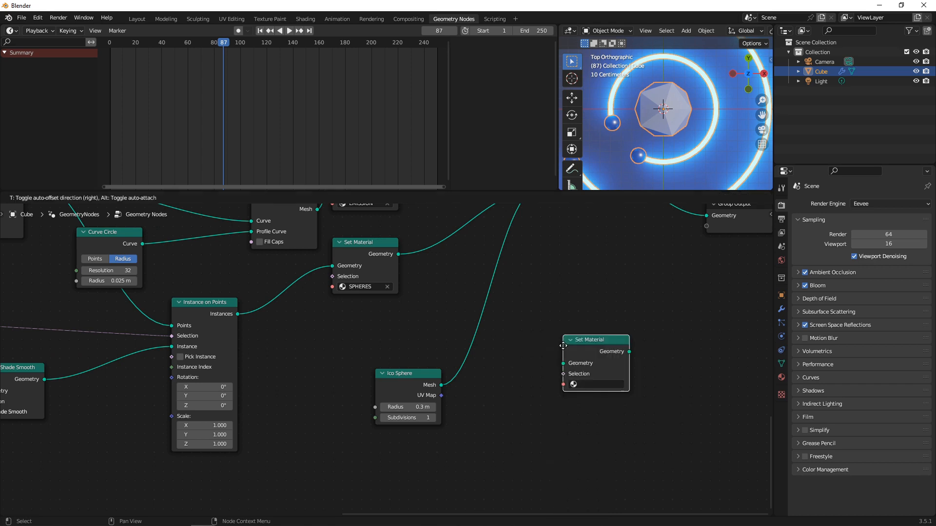
{"action": "left_click", "coordinate": [484, 379]}
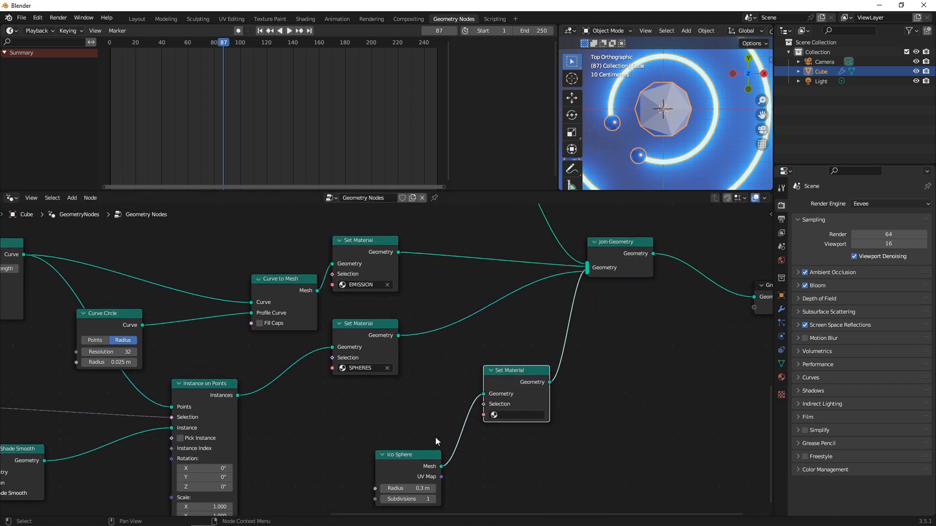
Step: Spread the new Ico Sphere and its Set Material node apart and insert a Transform Geometry node on the link between them
{"action": "left_click_drag", "start_coordinate": [415, 458], "coordinate": [390, 430]}
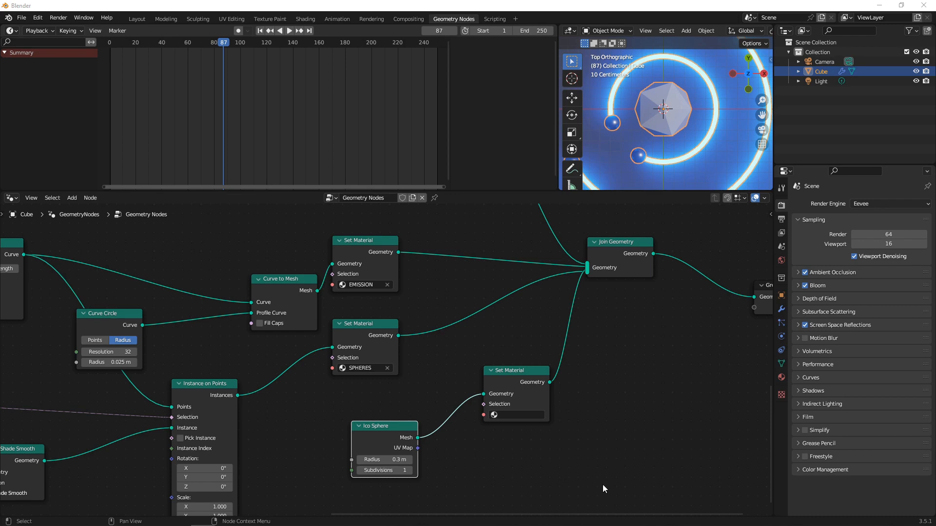
{"action": "left_click_drag", "start_coordinate": [496, 378], "coordinate": [561, 365]}
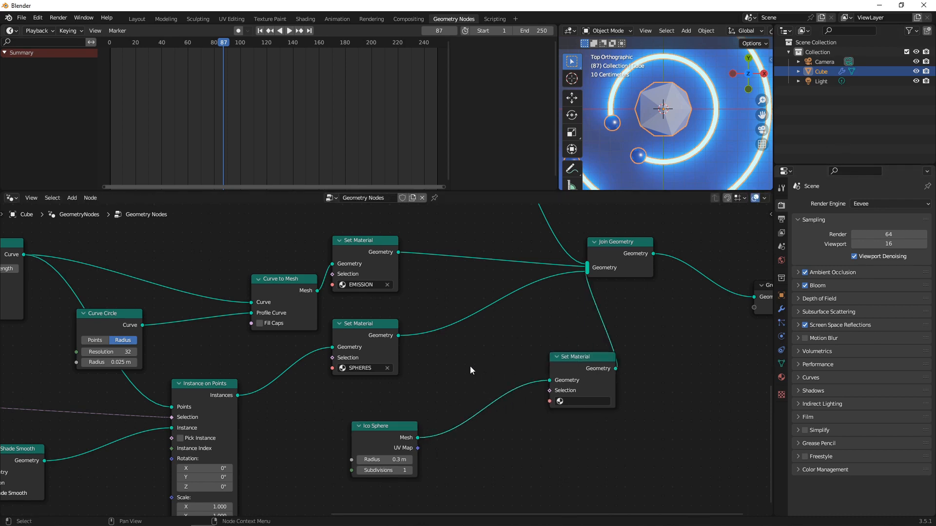
{"action": "key", "text": "shift+a"}
{"action": "left_click", "coordinate": [452, 344]}
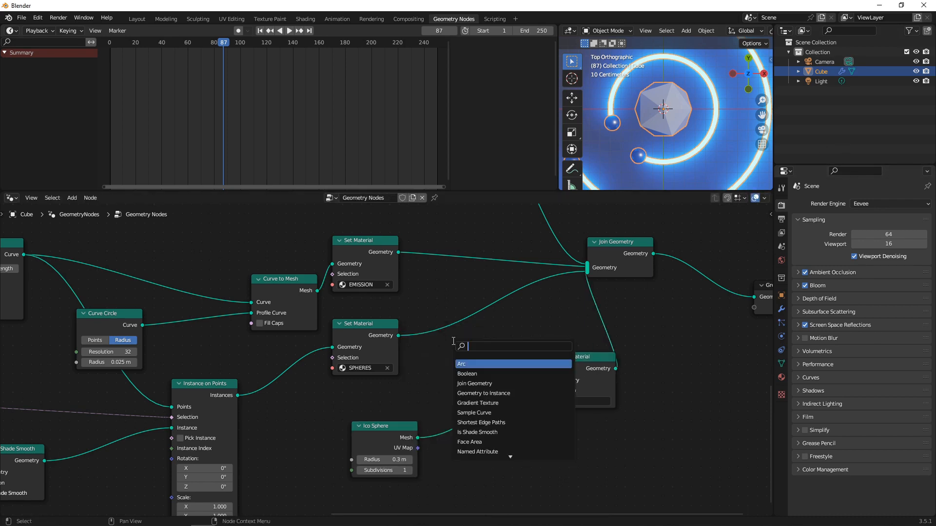
{"action": "type", "text": "trans"}
{"action": "key", "text": "Return"}
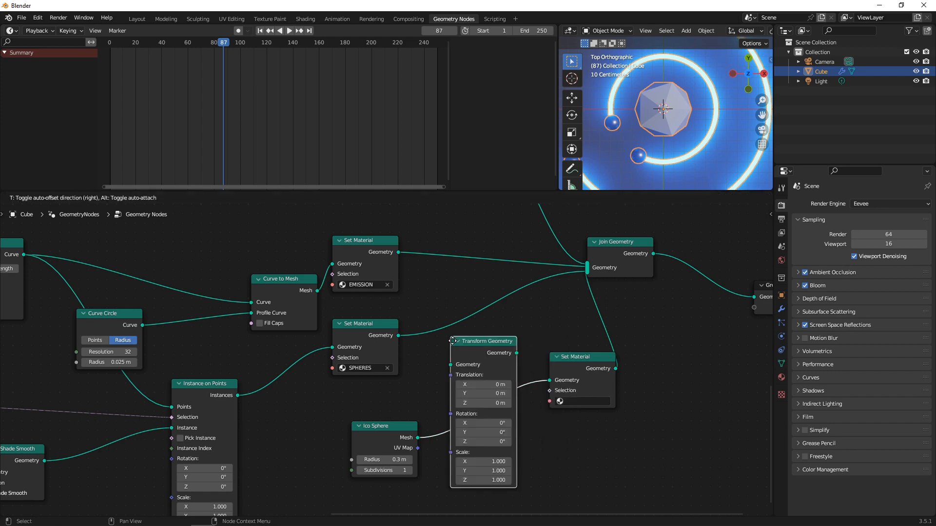
{"action": "left_click", "coordinate": [453, 385]}
Step: Duplicate the outer ring's rotation Multiply node below the new Ico Sphere and link its output to the new Transform Geometry's Rotation
{"action": "scroll", "coordinate": [407, 422], "scroll_direction": "down", "scroll_amount": 5}
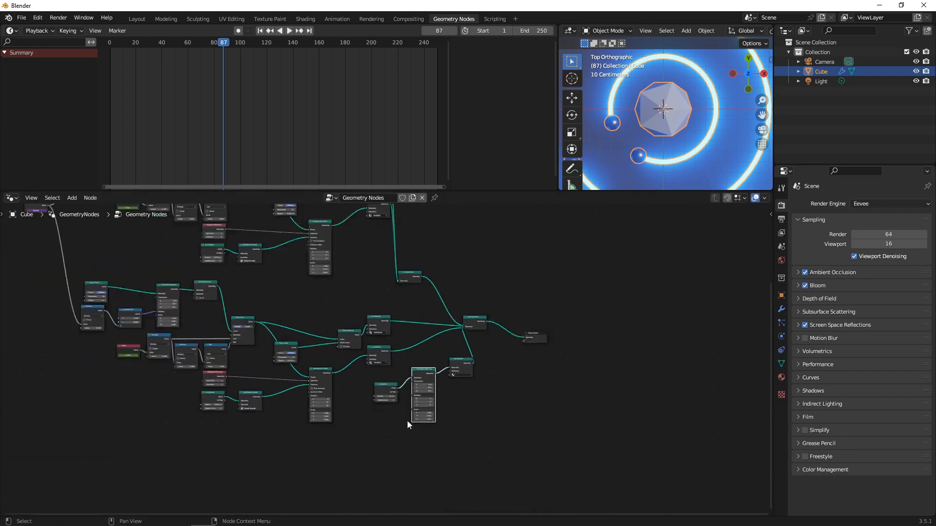
{"action": "scroll", "coordinate": [390, 408], "scroll_direction": "up", "scroll_amount": 6}
{"action": "scroll", "coordinate": [391, 408], "scroll_direction": "down", "scroll_amount": 10}
{"action": "scroll", "coordinate": [110, 267], "scroll_direction": "up", "scroll_amount": 2}
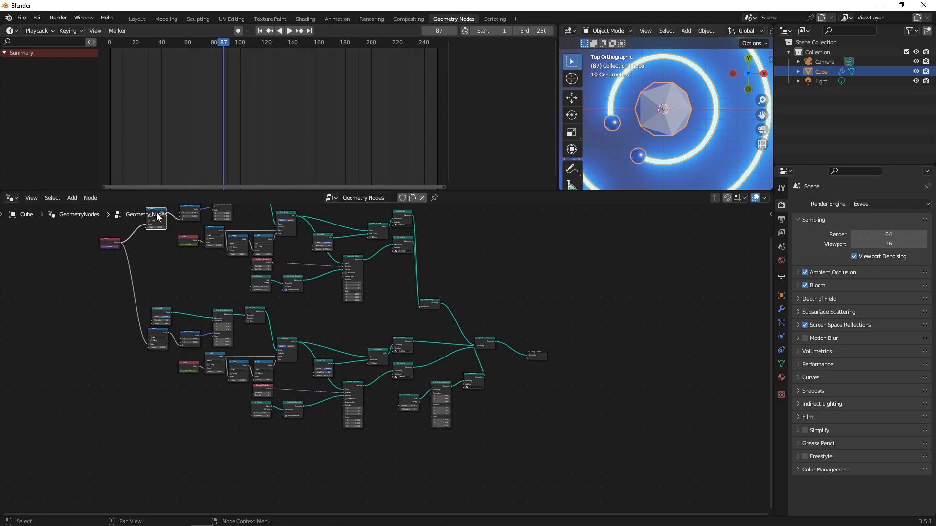
{"action": "left_click_drag", "start_coordinate": [157, 217], "coordinate": [159, 224]}
{"action": "left_click", "coordinate": [433, 434]}
{"action": "scroll", "coordinate": [434, 429], "scroll_direction": "up", "scroll_amount": 6}
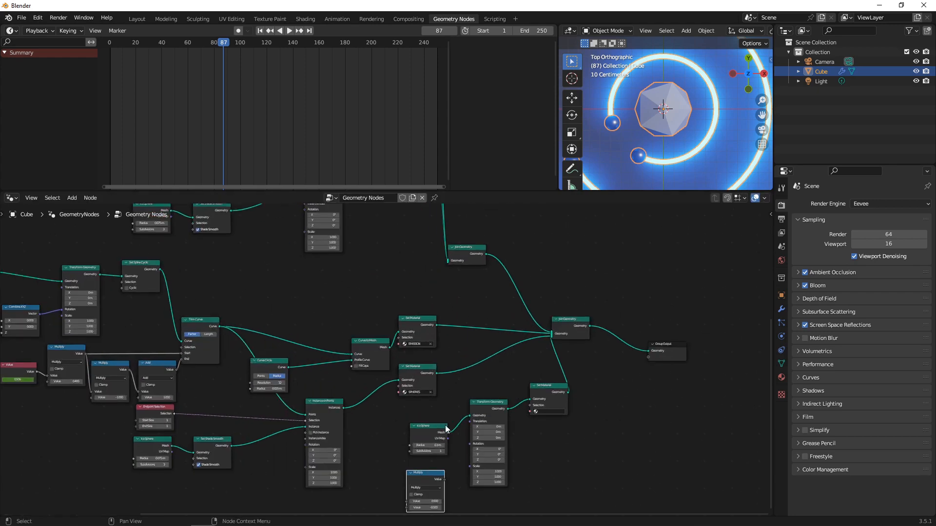
{"action": "scroll", "coordinate": [436, 394], "scroll_direction": "up", "scroll_amount": 1}
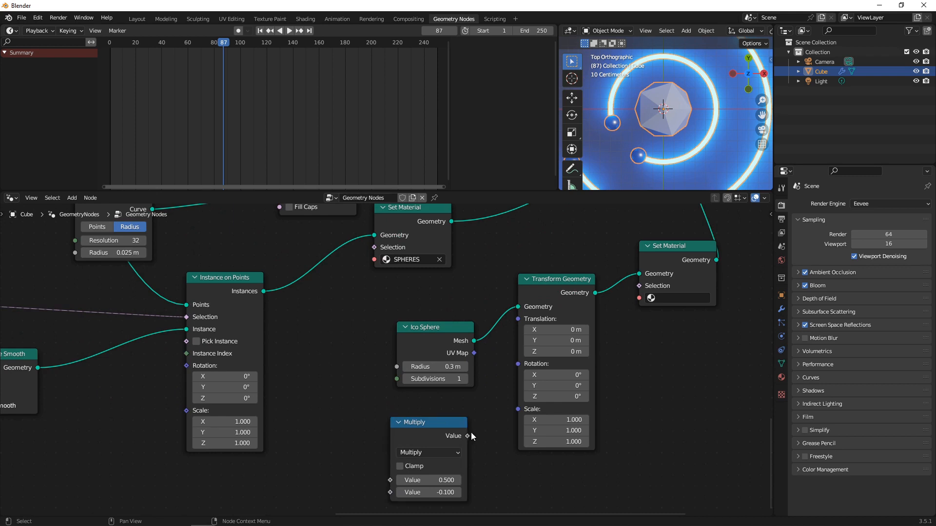
{"action": "left_click_drag", "start_coordinate": [479, 409], "coordinate": [517, 364]}
{"action": "left_click_drag", "start_coordinate": [434, 423], "coordinate": [393, 425]}
{"action": "left_click", "coordinate": [505, 457]}
Step: Insert a Combine XYZ node between the duplicated Multiply and Transform Geometry's Rotation, feeding the Multiply output into Z only
{"action": "key", "text": "shift+a"}
{"action": "left_click", "coordinate": [463, 341]}
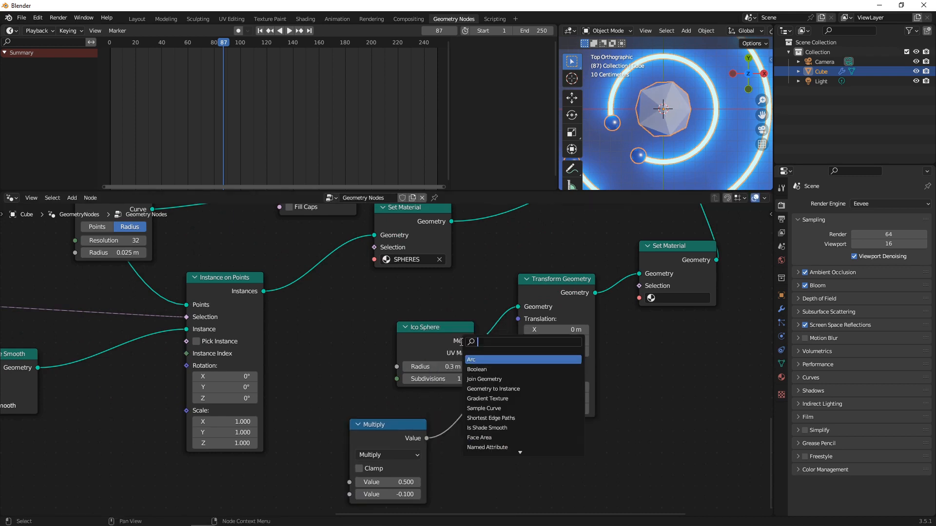
{"action": "type", "text": "combine"}
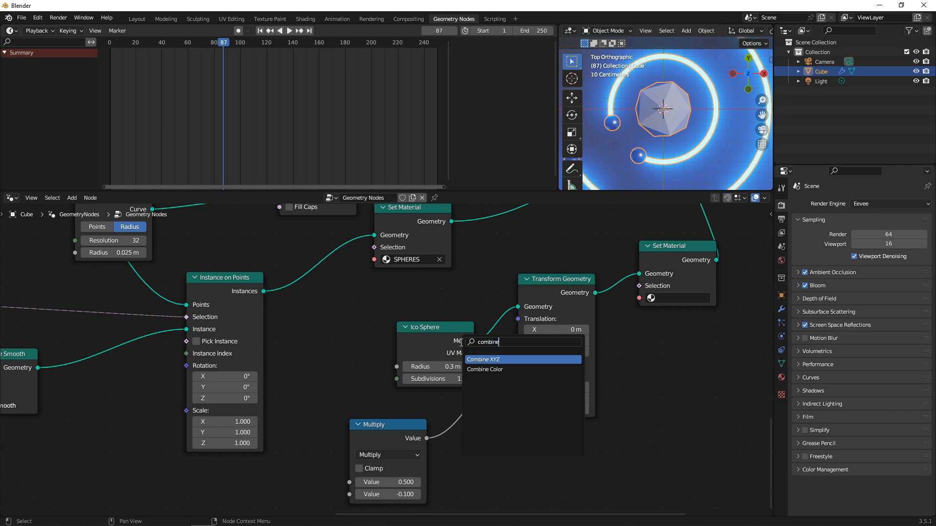
{"action": "key", "text": "Return"}
{"action": "left_click", "coordinate": [485, 400]}
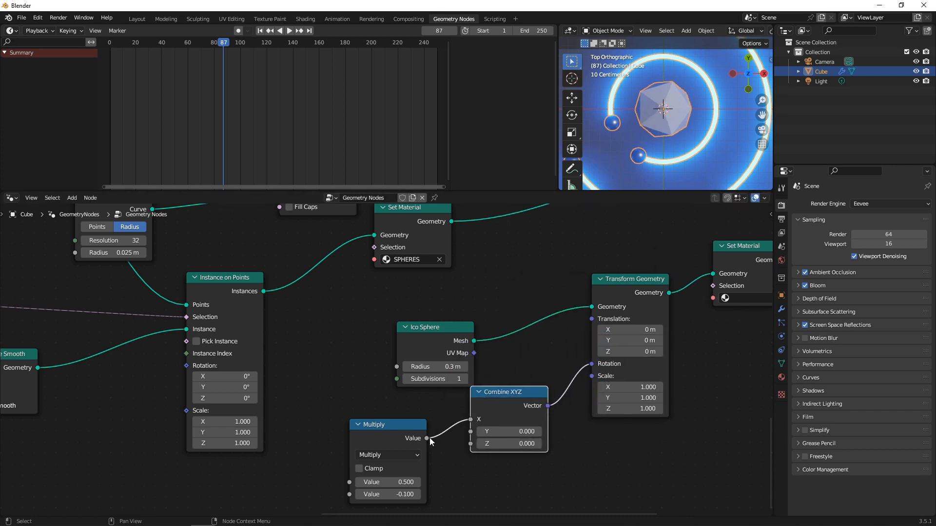
{"action": "left_click_drag", "start_coordinate": [427, 438], "coordinate": [466, 418]}
{"action": "left_click_drag", "start_coordinate": [418, 437], "coordinate": [415, 434]}
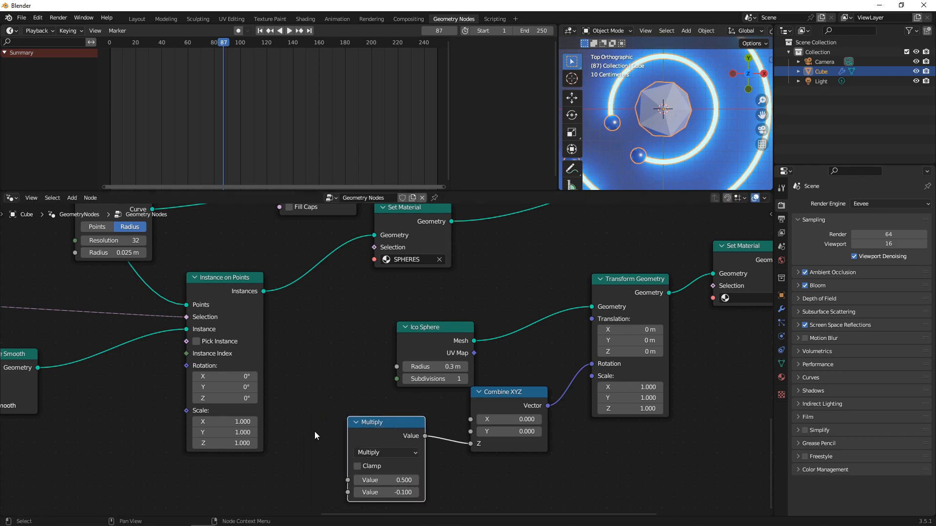
Step: Add a Value node linked to the duplicated Multiply's first input and drive its value with the current frame number
{"action": "key", "text": "shift+a"}
{"action": "left_click", "coordinate": [279, 339]}
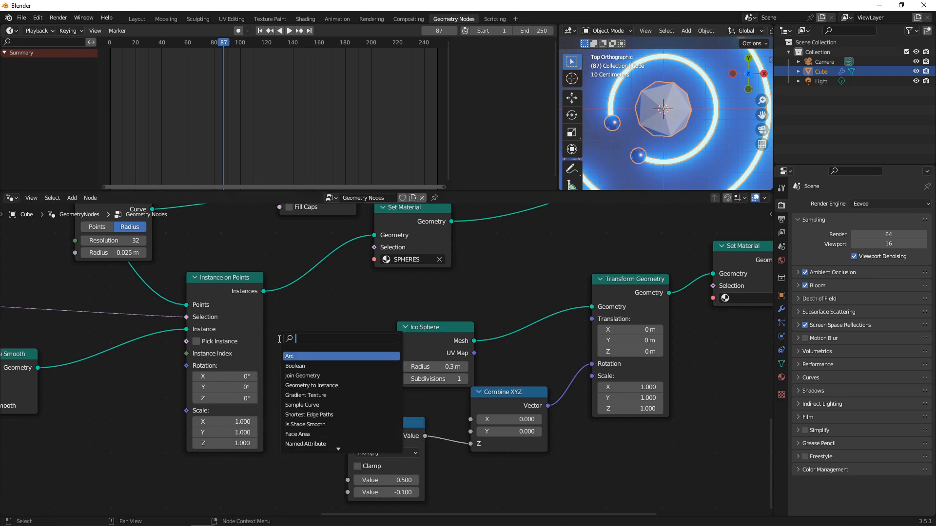
{"action": "type", "text": "value"}
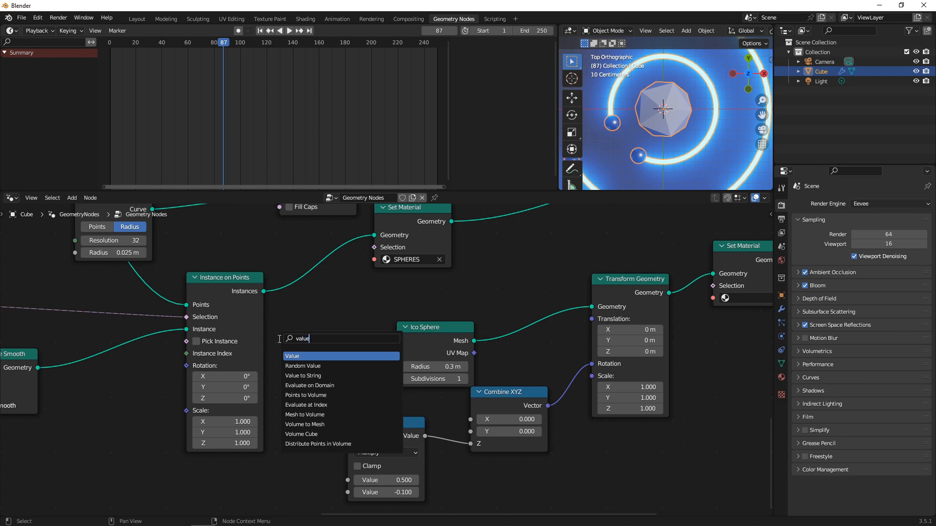
{"action": "key", "text": "Return"}
{"action": "left_click", "coordinate": [218, 468]}
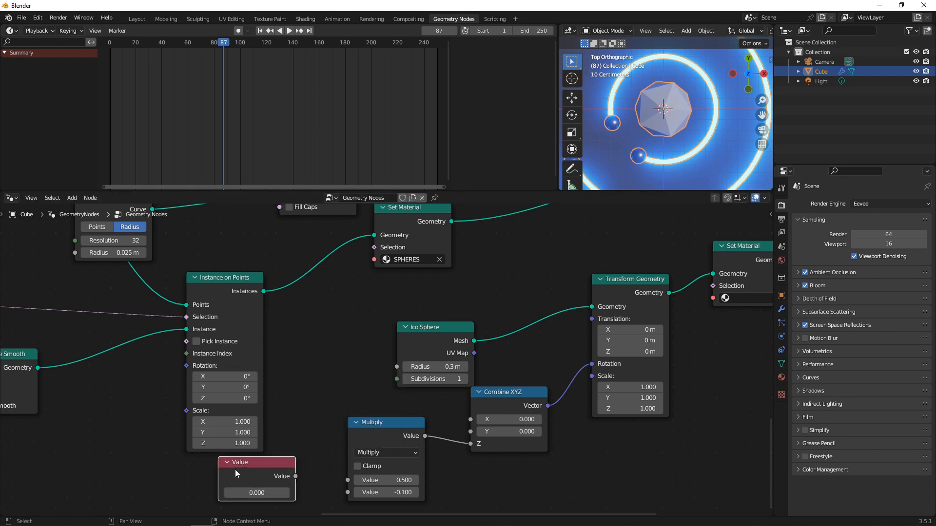
{"action": "left_click_drag", "start_coordinate": [296, 476], "coordinate": [325, 477]}
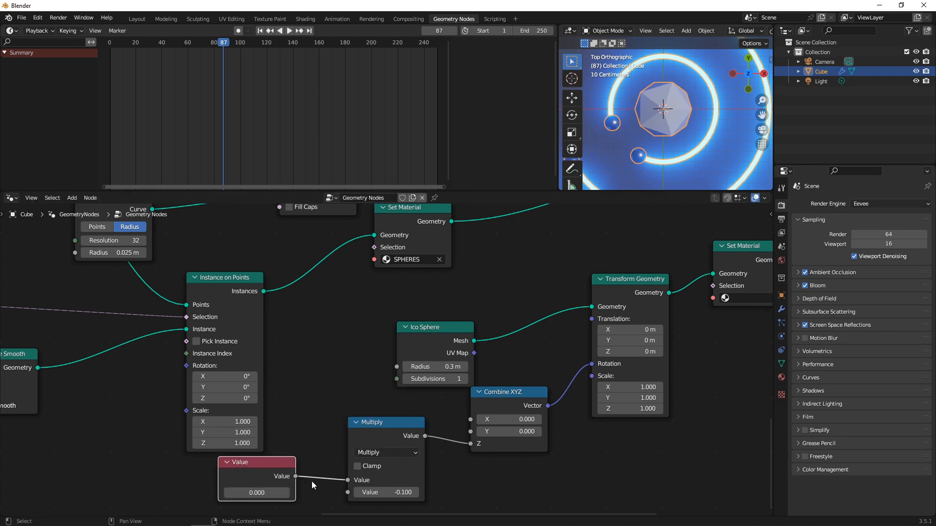
{"action": "left_click", "coordinate": [267, 493]}
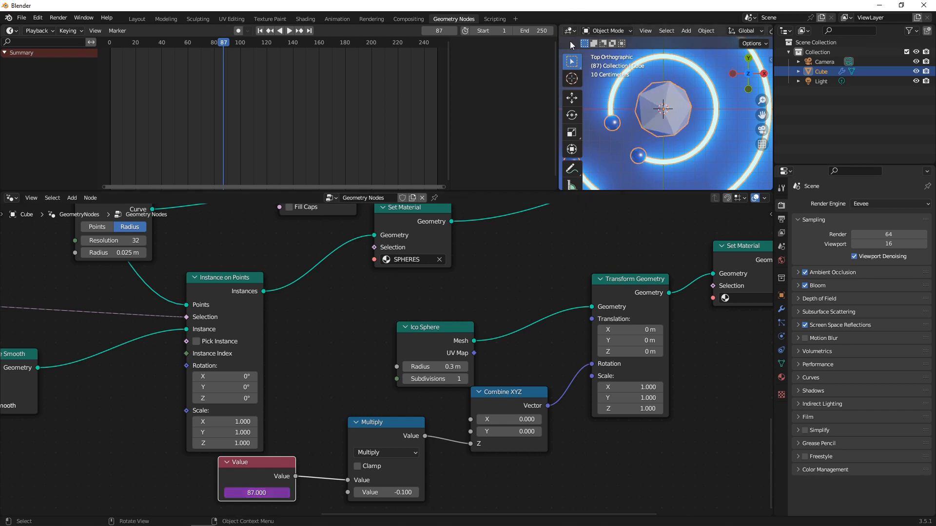
Step: Start playback, link the Multiply output to Combine XYZ's Y input as well, and widen the 3D viewport
{"action": "left_click", "coordinate": [289, 30]}
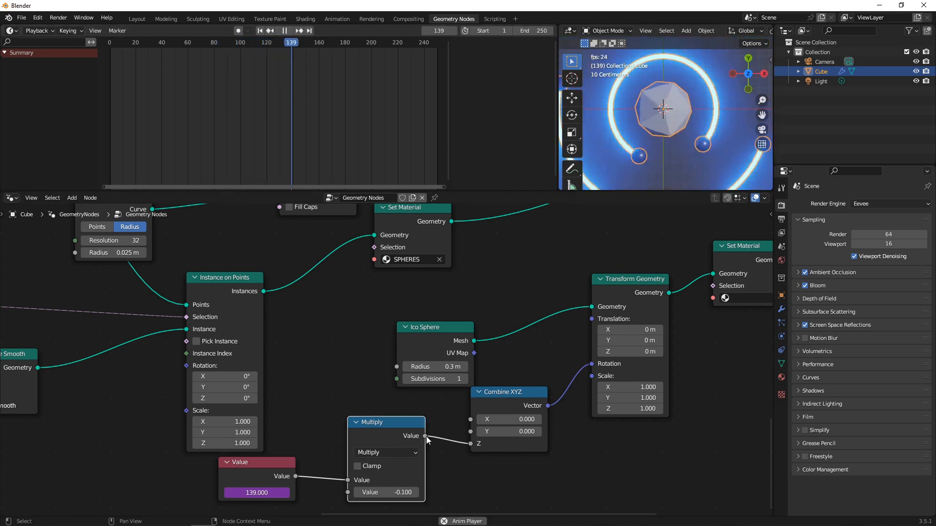
{"action": "left_click_drag", "start_coordinate": [425, 436], "coordinate": [463, 431]}
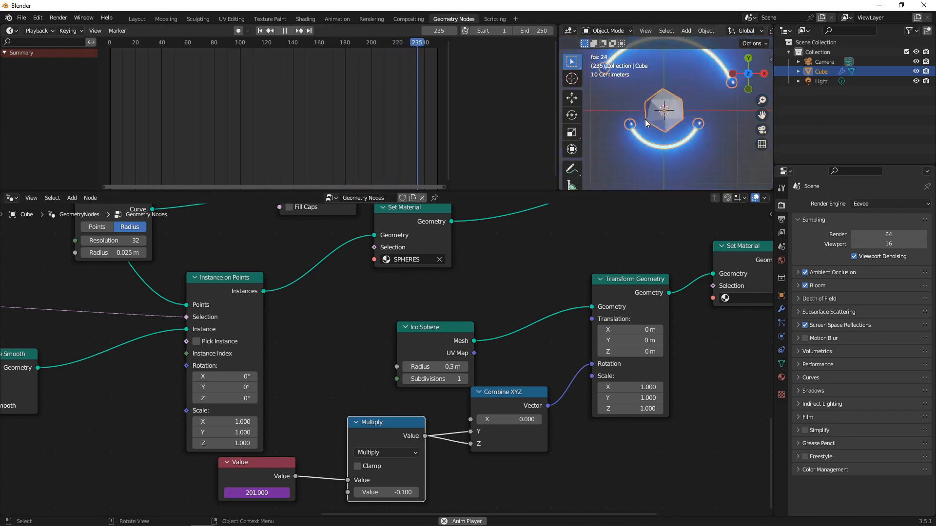
{"action": "left_click_drag", "start_coordinate": [559, 117], "coordinate": [449, 117]}
Step: Assign the SPHERES material in the central Ico Sphere's Set Material node
{"action": "scroll", "coordinate": [684, 319], "scroll_direction": "down", "scroll_amount": 1}
{"action": "scroll", "coordinate": [684, 319], "scroll_direction": "down", "scroll_amount": 2}
{"action": "middle_click_drag", "start_coordinate": [684, 318], "coordinate": [630, 319]}
{"action": "scroll", "coordinate": [629, 319], "scroll_direction": "up", "scroll_amount": 1}
{"action": "left_click", "coordinate": [614, 311]}
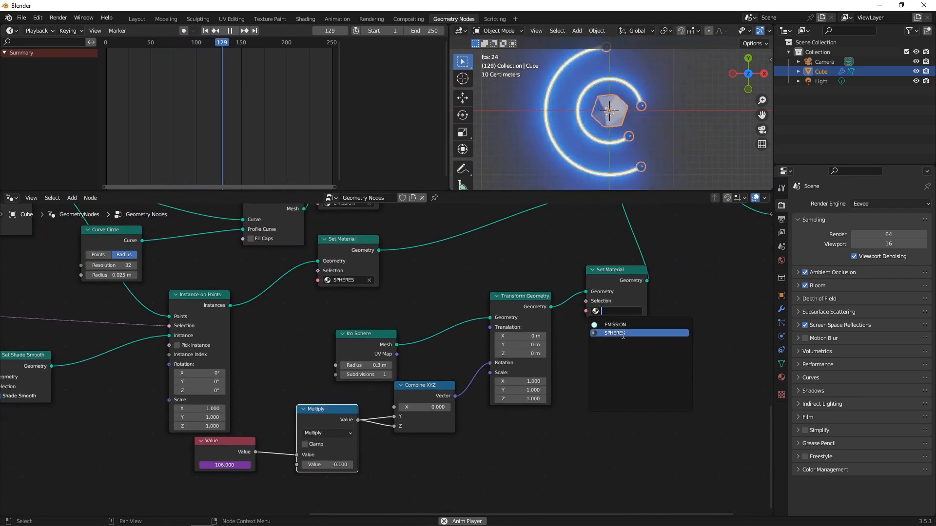
{"action": "left_click", "coordinate": [614, 333]}
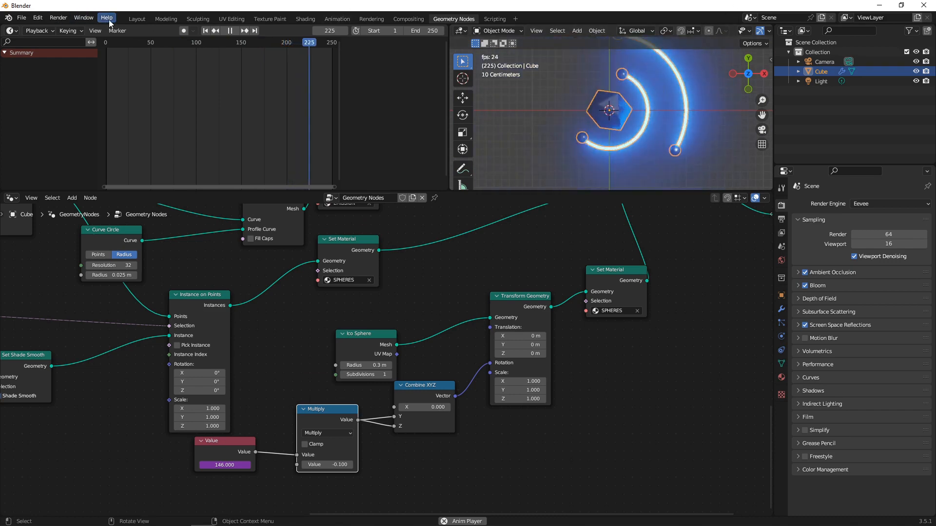
Step: Check the playing animation in the Layout workspace from the top in rendered shading, and stop playback
{"action": "left_click", "coordinate": [137, 19]}
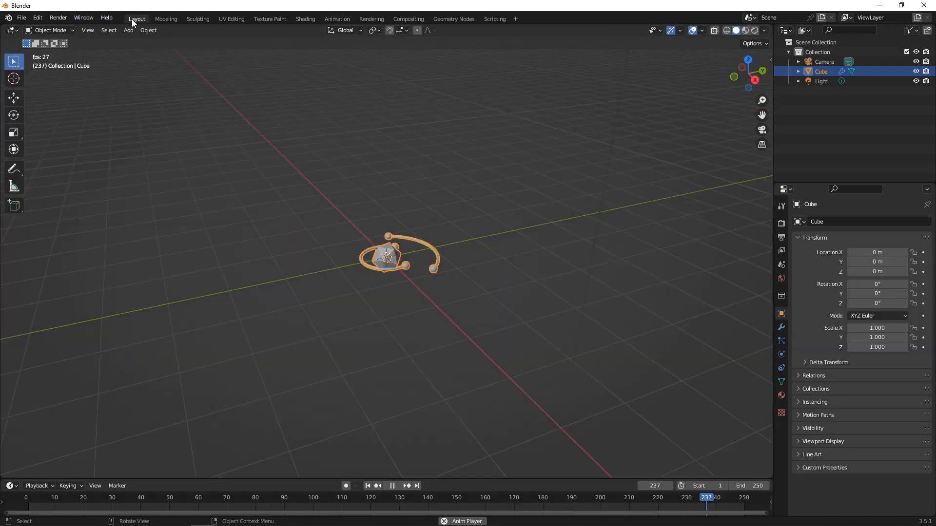
{"action": "left_click", "coordinate": [748, 59]}
{"action": "left_click", "coordinate": [754, 30]}
{"action": "scroll", "coordinate": [437, 210], "scroll_direction": "up", "scroll_amount": 7}
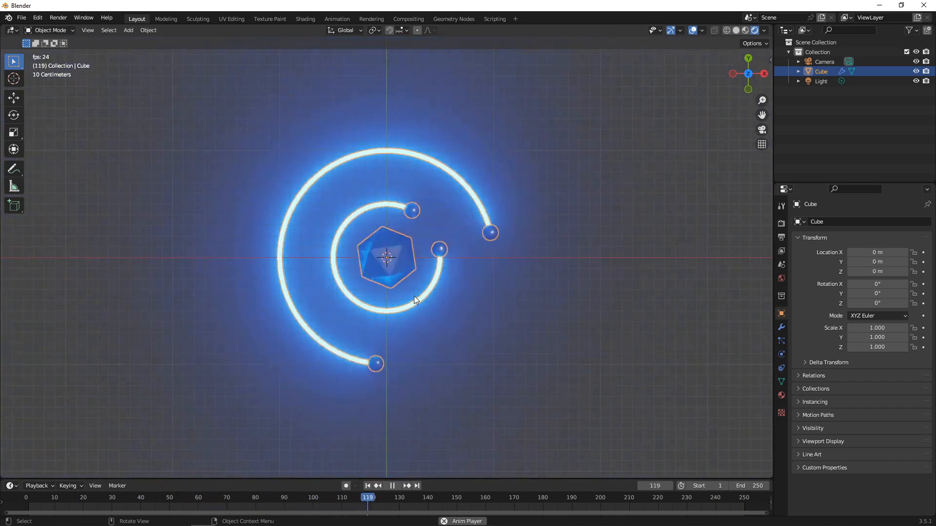
{"action": "left_click", "coordinate": [394, 486]}
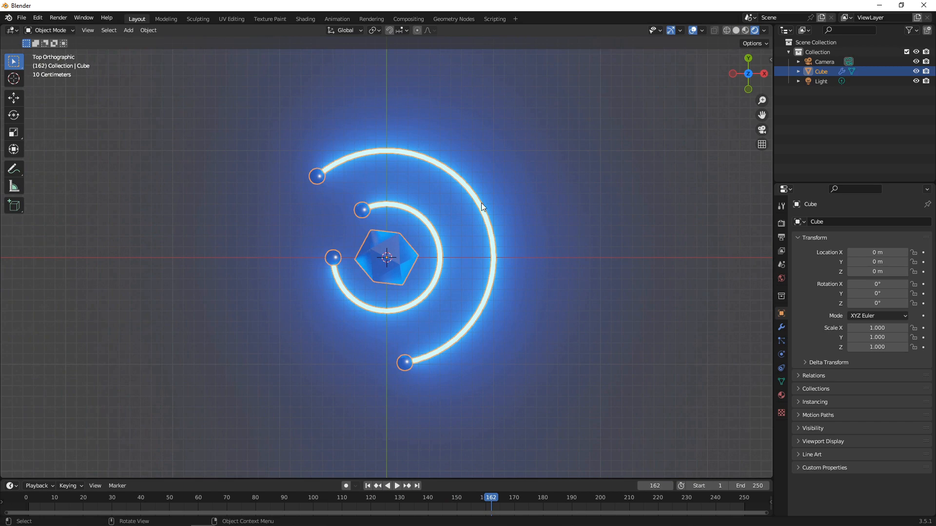
Step: Return to the Geometry Nodes workspace and review the complete node tree of the rings and central sphere
{"action": "left_click", "coordinate": [452, 15]}
{"action": "scroll", "coordinate": [405, 267], "scroll_direction": "down", "scroll_amount": 12}
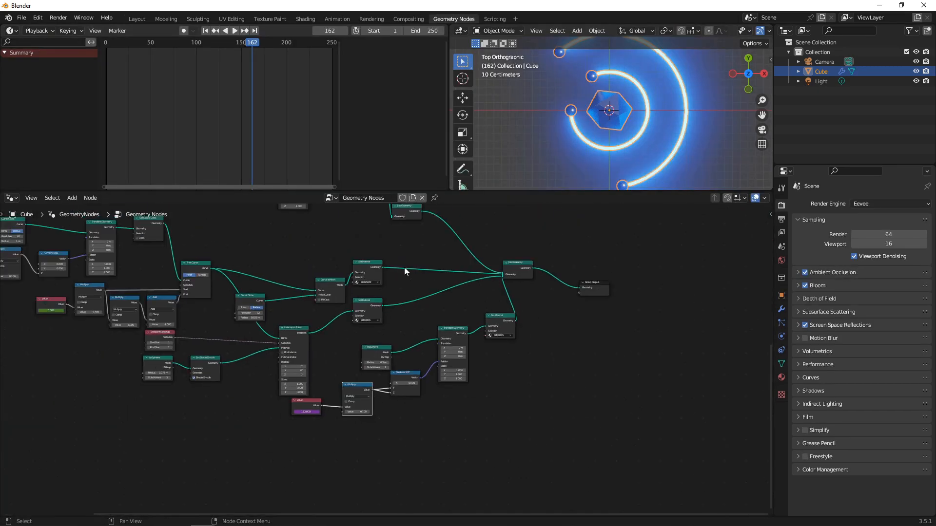
{"action": "scroll", "coordinate": [292, 231], "scroll_direction": "up", "scroll_amount": 3}
{"action": "middle_click_drag", "start_coordinate": [293, 231], "coordinate": [493, 319]}
{"action": "scroll", "coordinate": [492, 319], "scroll_direction": "down", "scroll_amount": 5}
{"action": "middle_click_drag", "start_coordinate": [409, 299], "coordinate": [458, 338]}
{"action": "scroll", "coordinate": [458, 338], "scroll_direction": "up", "scroll_amount": 2}
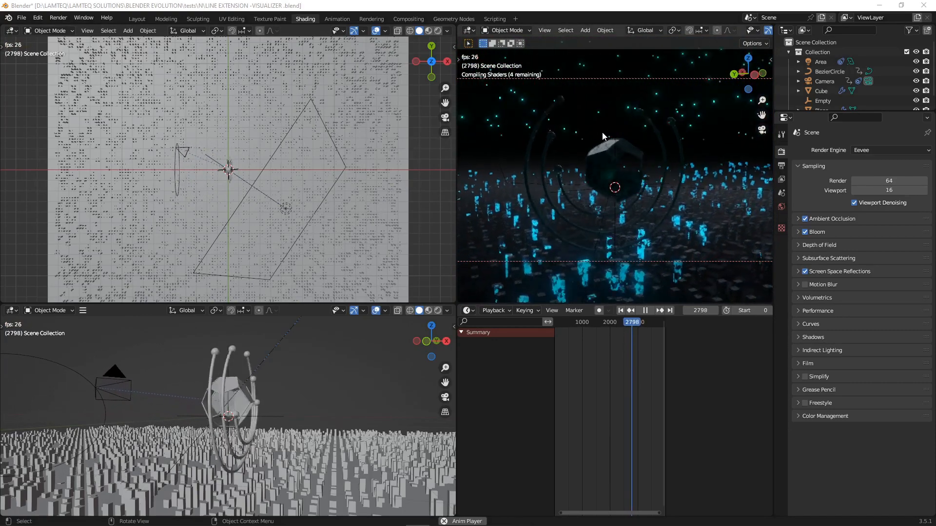
Step: In the LINE EXTENSION - VISUALIZER scene, restart playback, select the rings object and replace the timeline with a Geometry Node Editor
{"action": "left_click", "coordinate": [645, 310]}
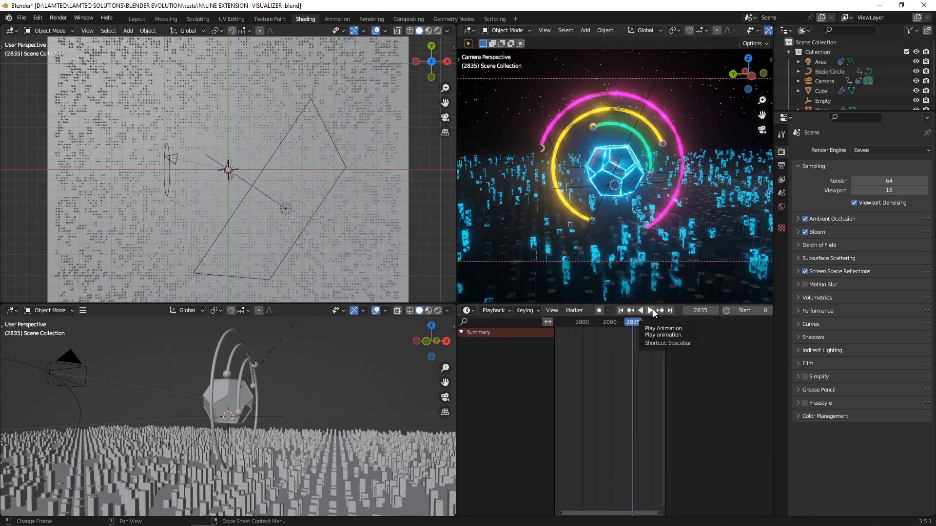
{"action": "left_click", "coordinate": [651, 311]}
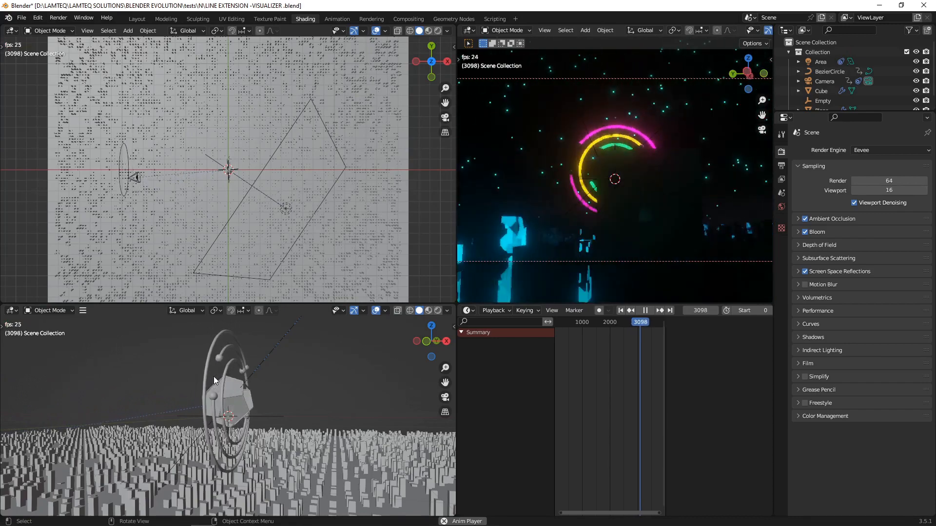
{"action": "left_click", "coordinate": [239, 389]}
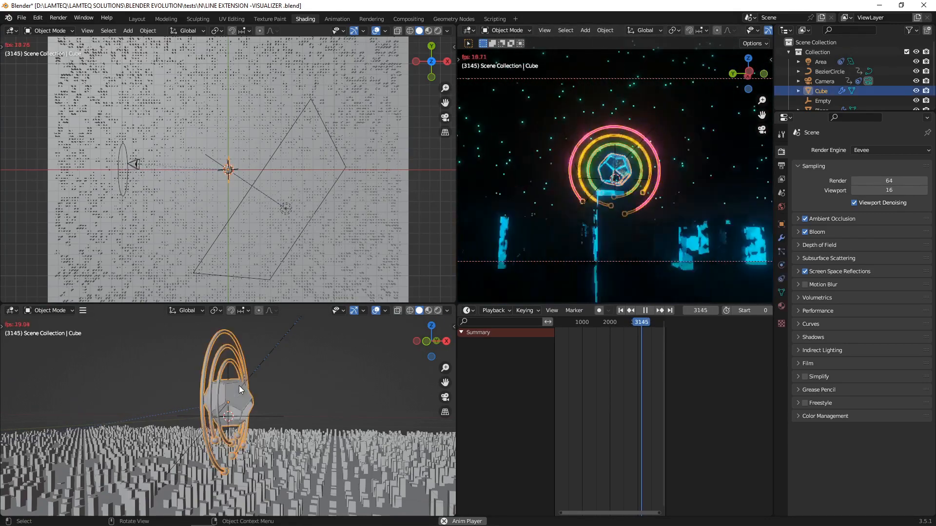
{"action": "left_click", "coordinate": [466, 311]}
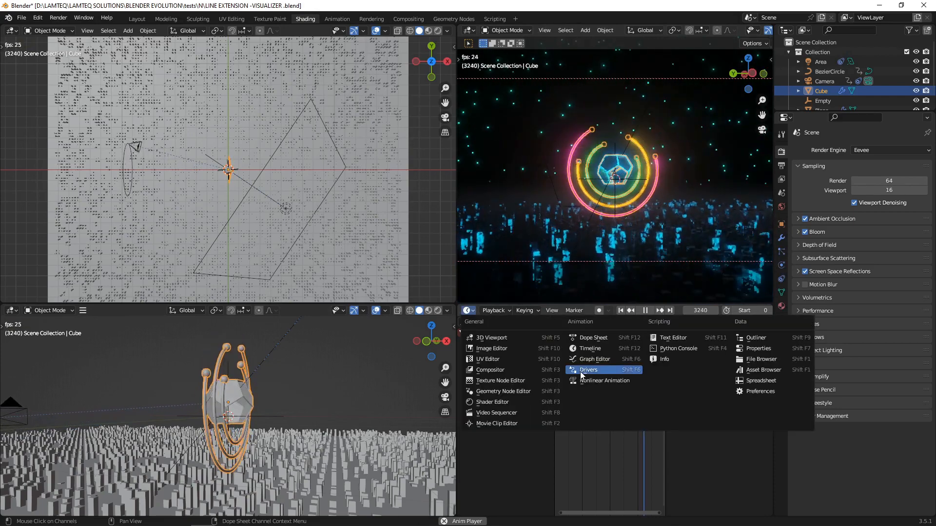
{"action": "left_click", "coordinate": [519, 391]}
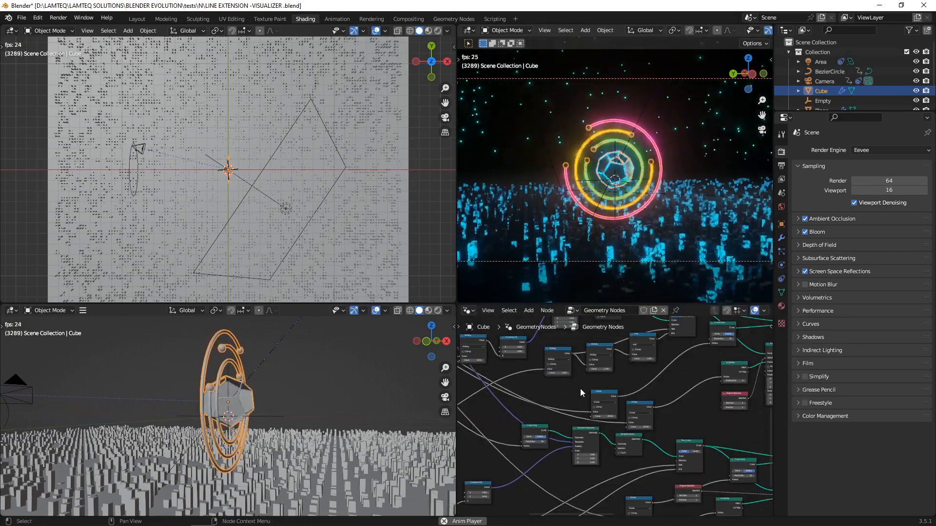
Step: Examine how the Value node feeds the Multiply and Combine XYZ nodes of the rings, enlarging the node editor area
{"action": "middle_click_drag", "start_coordinate": [533, 357], "coordinate": [555, 482]}
{"action": "scroll", "coordinate": [531, 449], "scroll_direction": "up", "scroll_amount": 5}
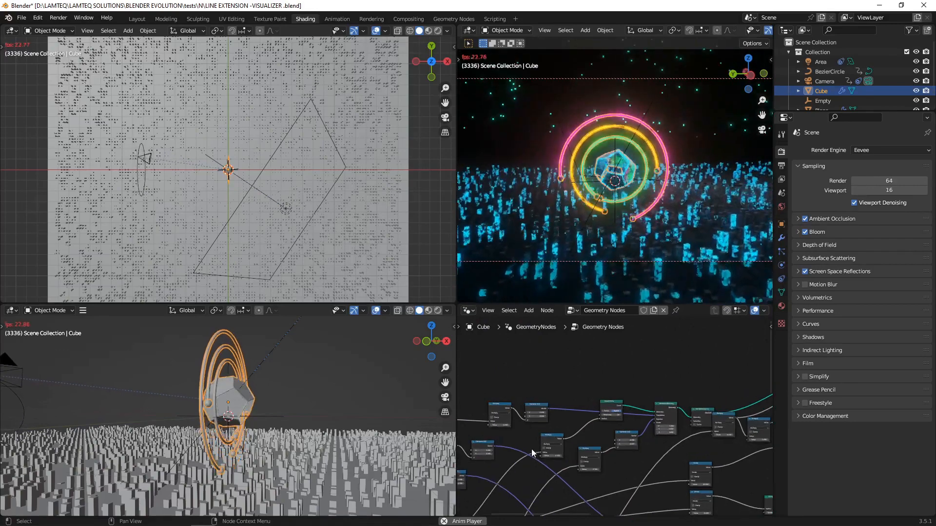
{"action": "middle_click_drag", "start_coordinate": [531, 449], "coordinate": [599, 425]}
{"action": "scroll", "coordinate": [633, 430], "scroll_direction": "up", "scroll_amount": 4}
{"action": "scroll", "coordinate": [619, 420], "scroll_direction": "down", "scroll_amount": 3}
{"action": "scroll", "coordinate": [596, 423], "scroll_direction": "up", "scroll_amount": 2}
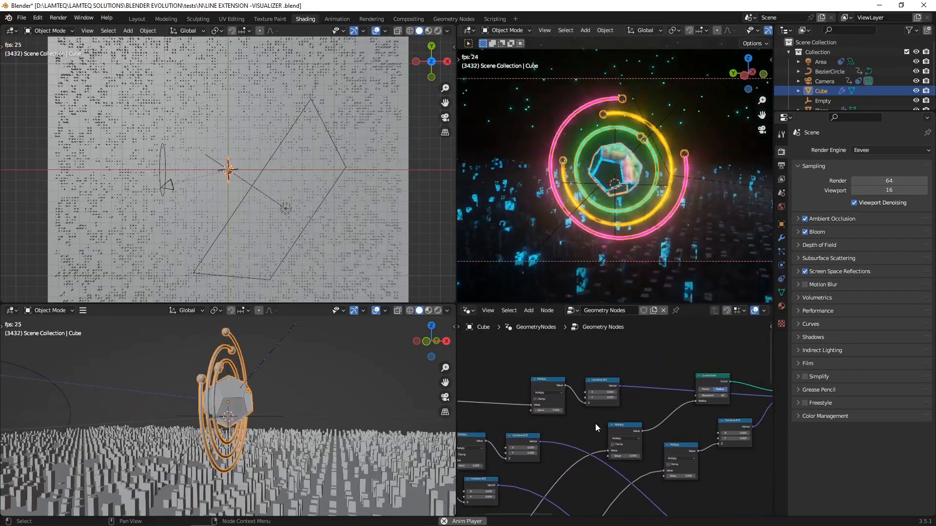
{"action": "scroll", "coordinate": [595, 422], "scroll_direction": "down", "scroll_amount": 1}
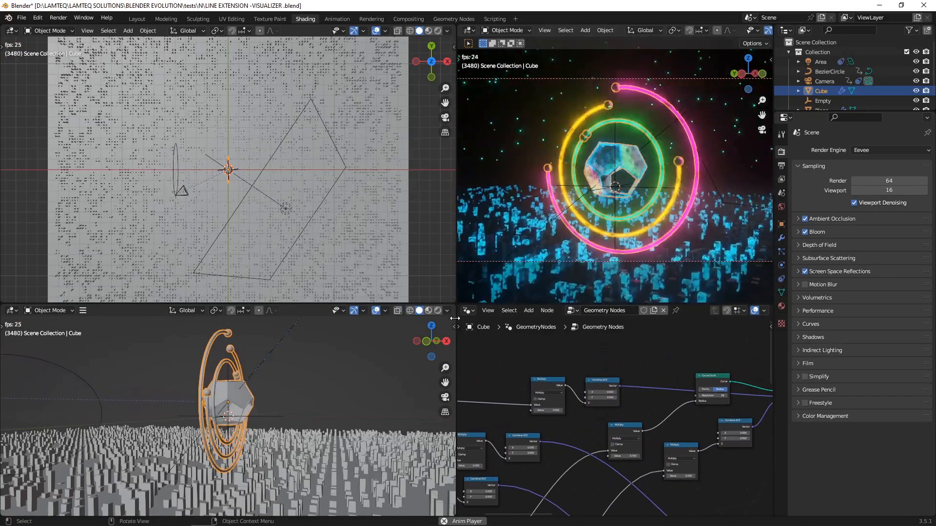
{"action": "left_click_drag", "start_coordinate": [456, 319], "coordinate": [320, 320]}
{"action": "scroll", "coordinate": [478, 368], "scroll_direction": "down", "scroll_amount": 3}
{"action": "middle_click_drag", "start_coordinate": [483, 367], "coordinate": [553, 345]}
{"action": "scroll", "coordinate": [540, 350], "scroll_direction": "up", "scroll_amount": 4}
{"action": "scroll", "coordinate": [474, 355], "scroll_direction": "up", "scroll_amount": 1}
{"action": "mouse_move", "coordinate": [439, 358]}
{"action": "middle_mouse_down"}
{"action": "mouse_move", "coordinate": [453, 368]}
{"action": "mouse_move", "coordinate": [447, 374]}
{"action": "middle_mouse_up"}
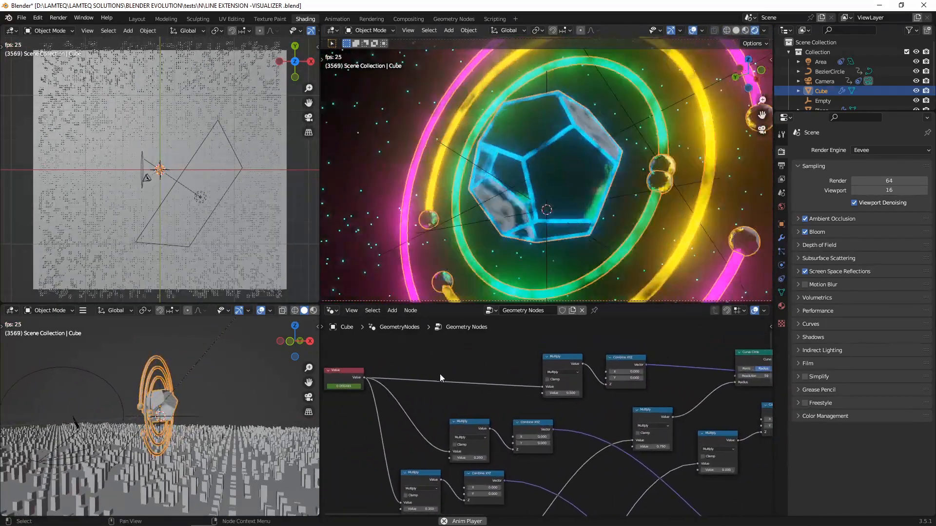
Step: Select the Value node and trace its links through the Multiply and Combine XYZ nodes to the Curve Circle and Transform Geometry nodes
{"action": "left_click", "coordinate": [344, 375]}
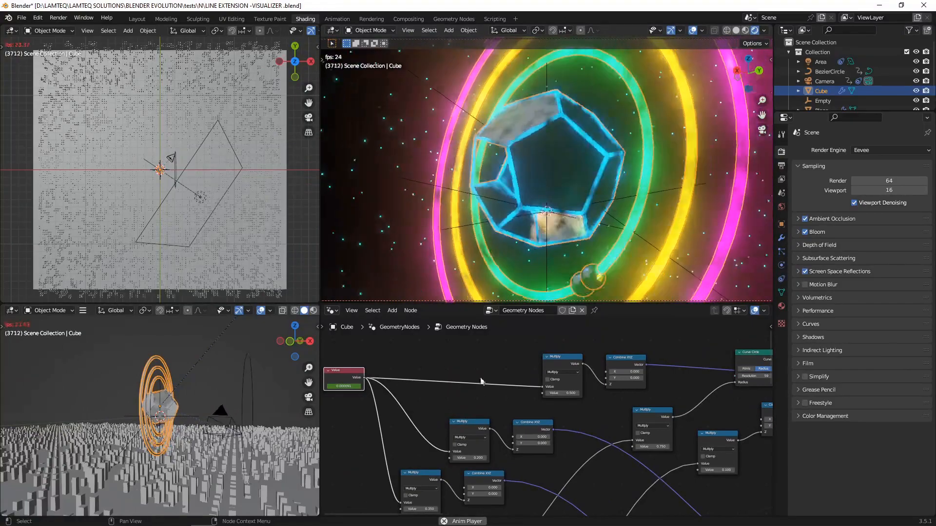
{"action": "scroll", "coordinate": [674, 357], "scroll_direction": "down", "scroll_amount": 1}
{"action": "scroll", "coordinate": [677, 369], "scroll_direction": "up", "scroll_amount": 3}
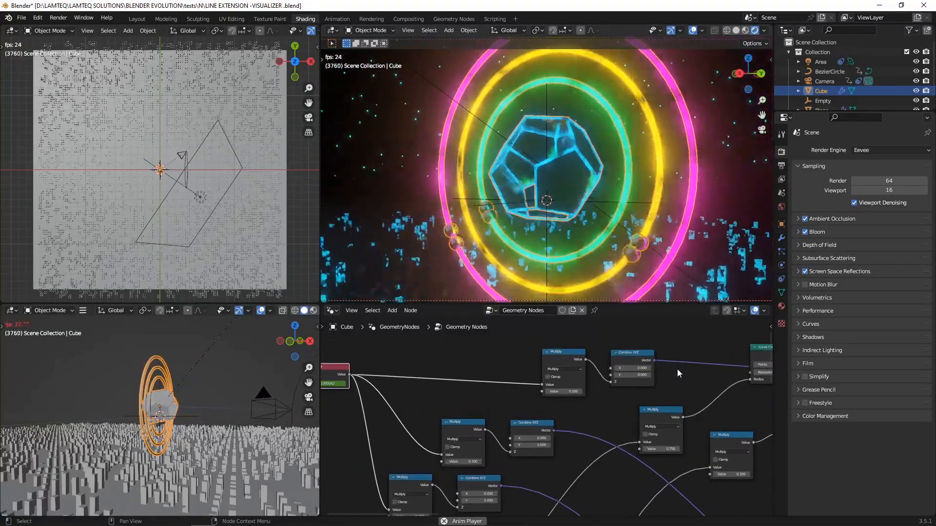
{"action": "middle_click_drag", "start_coordinate": [644, 363], "coordinate": [534, 373]}
{"action": "scroll", "coordinate": [534, 373], "scroll_direction": "down", "scroll_amount": 1}
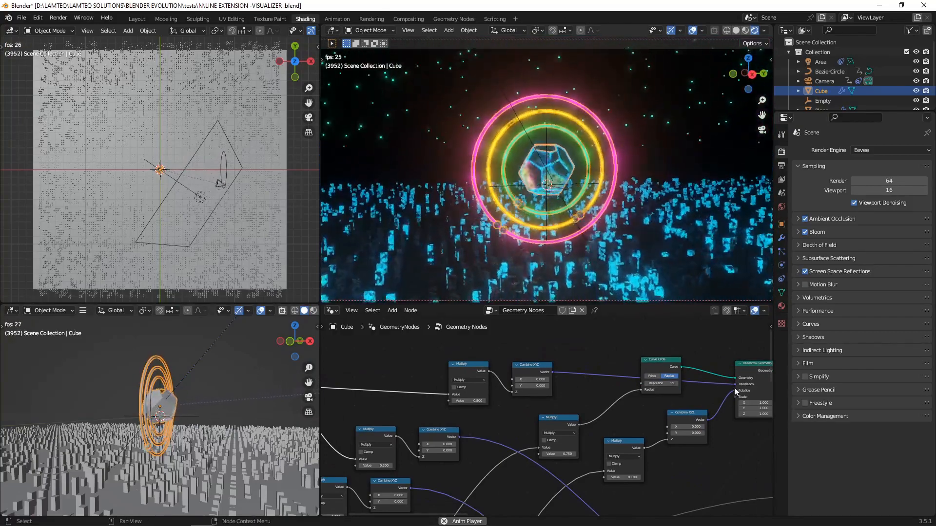
{"action": "scroll", "coordinate": [738, 383], "scroll_direction": "up", "scroll_amount": 5}
{"action": "middle_click_drag", "start_coordinate": [712, 386], "coordinate": [515, 394]}
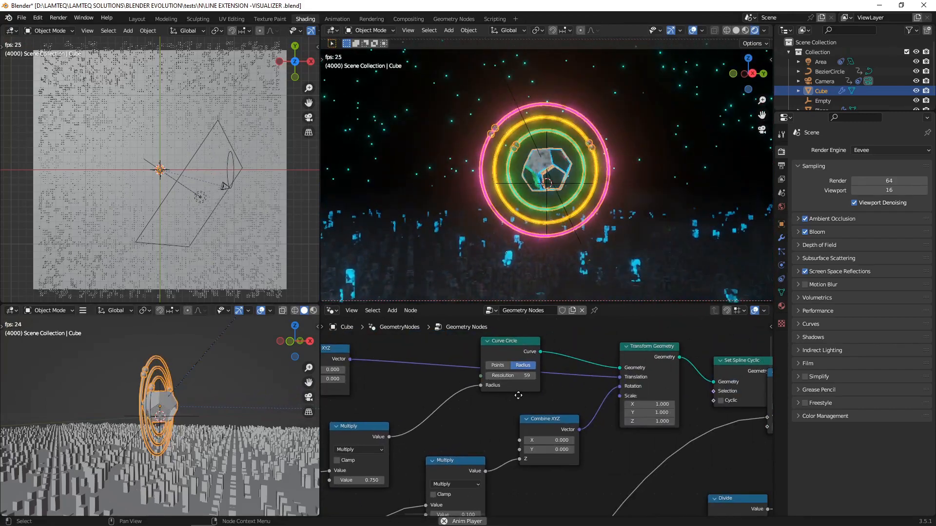
{"action": "scroll", "coordinate": [498, 362], "scroll_direction": "down", "scroll_amount": 2}
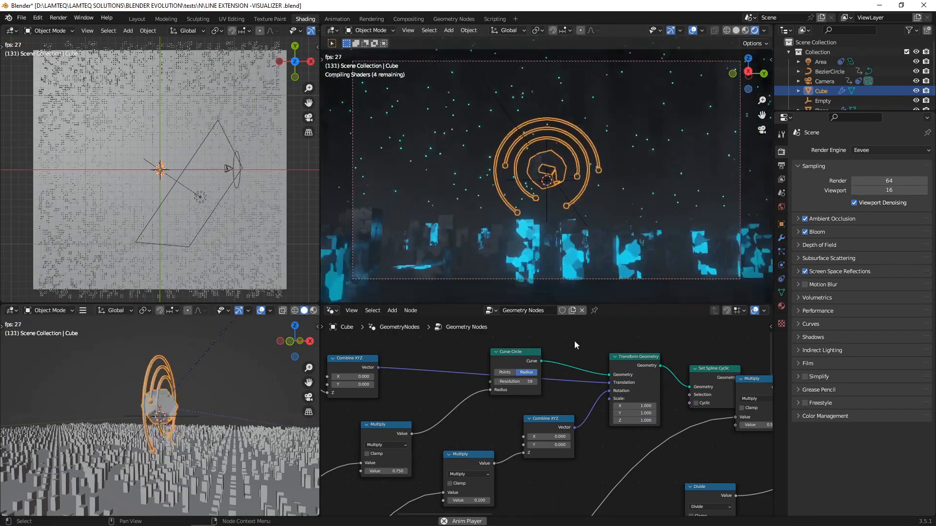
Step: Replace the Geometry Node Editor with the Timeline, and stop and restart the animation playback in the camera view
{"action": "left_click", "coordinate": [332, 311]}
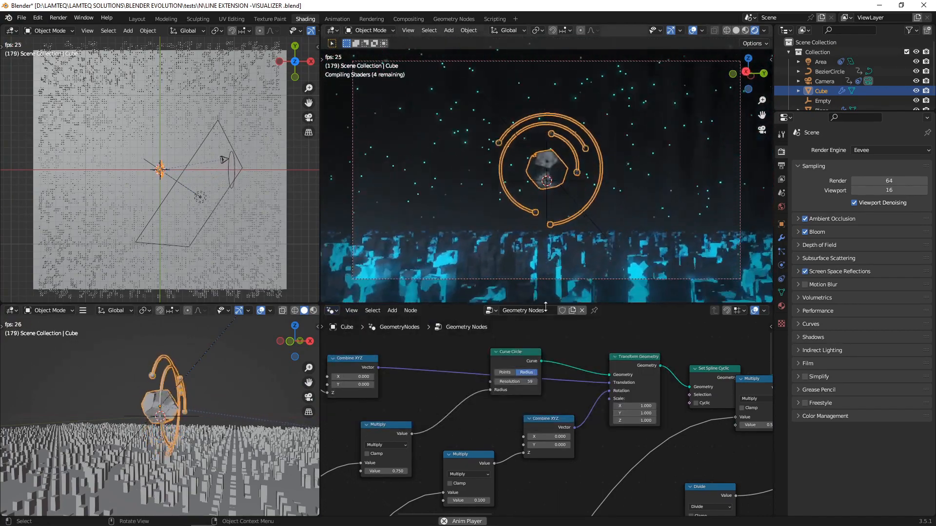
{"action": "left_click", "coordinate": [332, 311]}
{"action": "left_click", "coordinate": [453, 349]}
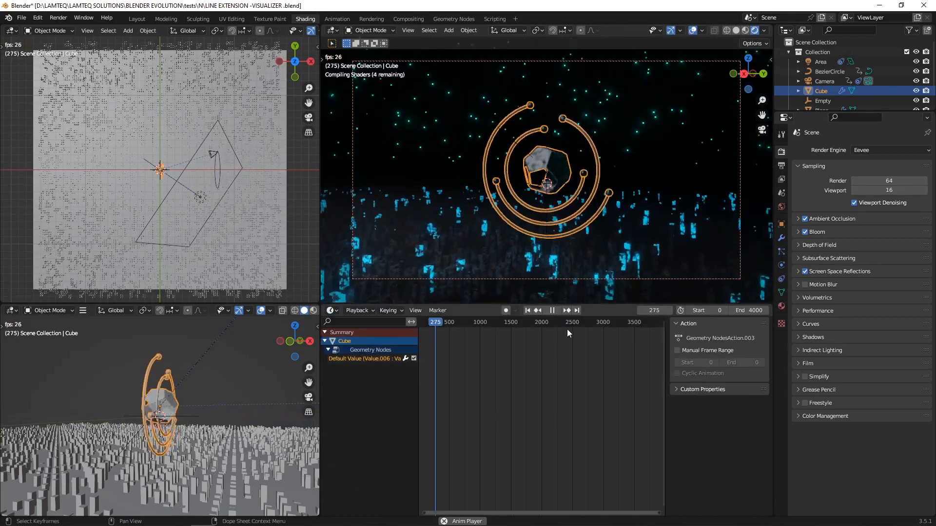
{"action": "left_click", "coordinate": [557, 310]}
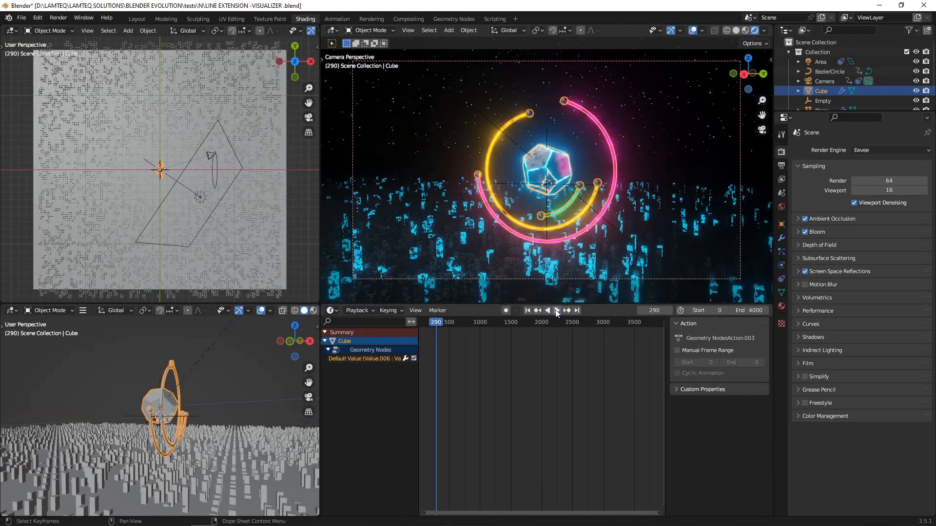
{"action": "left_click", "coordinate": [557, 310]}
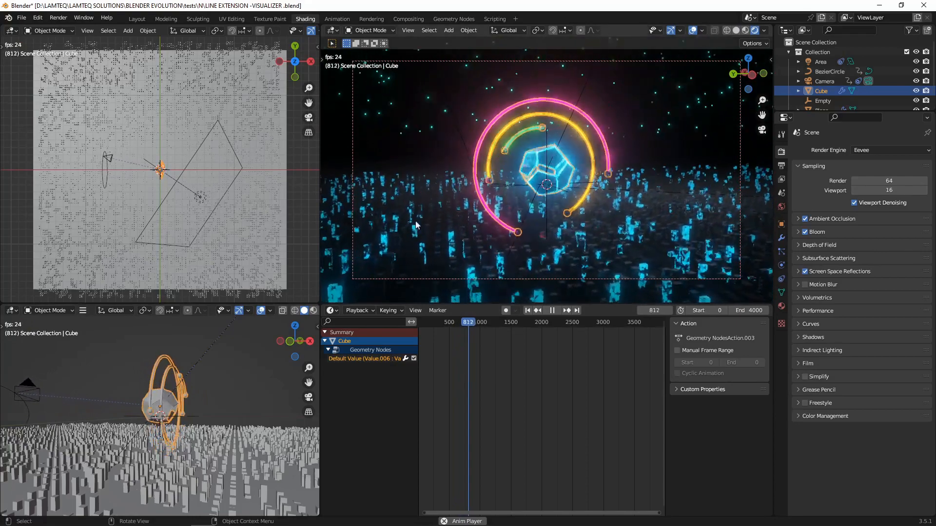
{"action": "scroll", "coordinate": [633, 163], "scroll_direction": "down", "scroll_amount": 1}
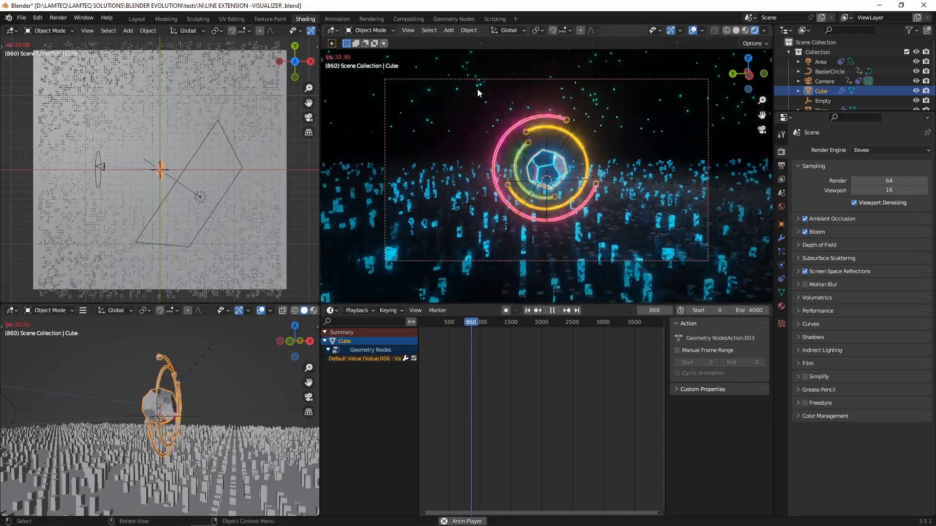